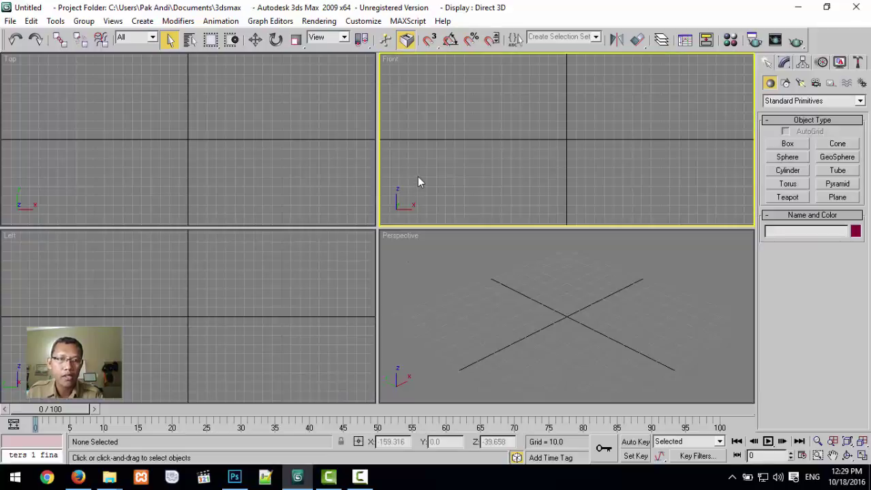
pyautogui.click(348, 168)
pyautogui.click(337, 242)
pyautogui.click(389, 259)
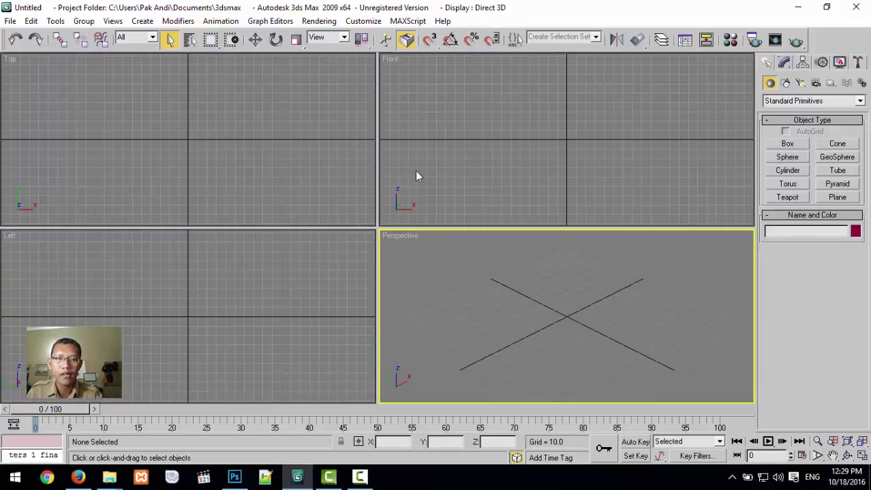
pyautogui.click(415, 175)
pyautogui.click(334, 162)
pyautogui.click(417, 149)
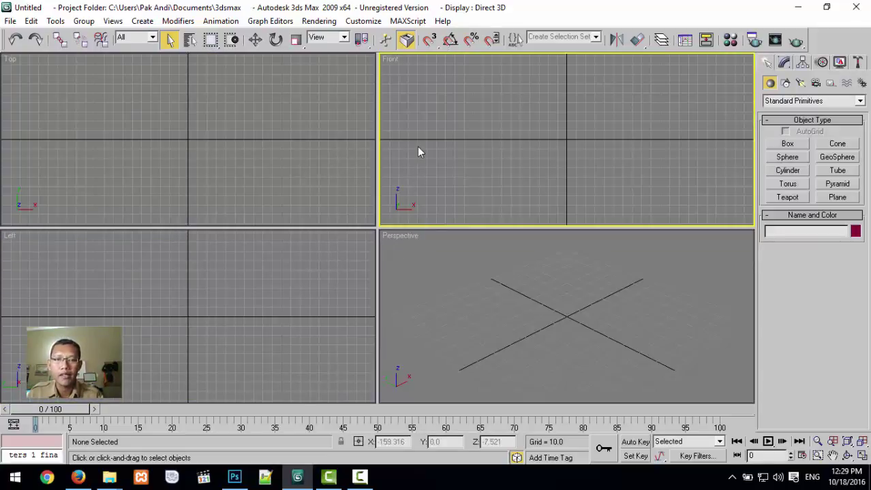
pyautogui.click(389, 271)
pyautogui.click(371, 267)
pyautogui.click(337, 185)
pyautogui.click(421, 184)
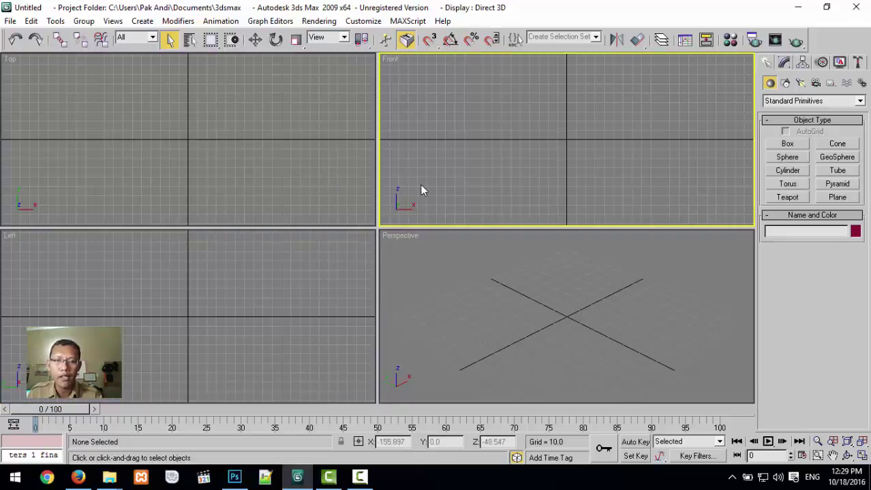
pyautogui.click(428, 276)
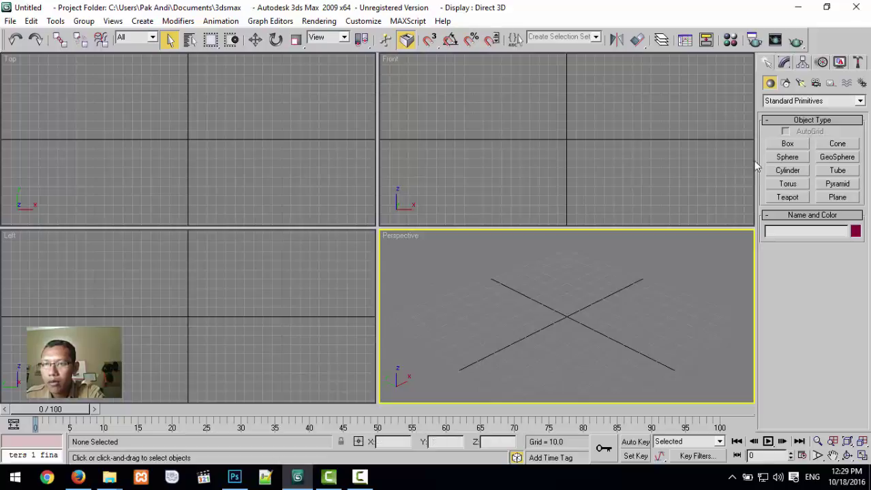
# - Create a box in the Top view with a length of about 55, width about 130 and height about 92
pyautogui.click(785, 145)
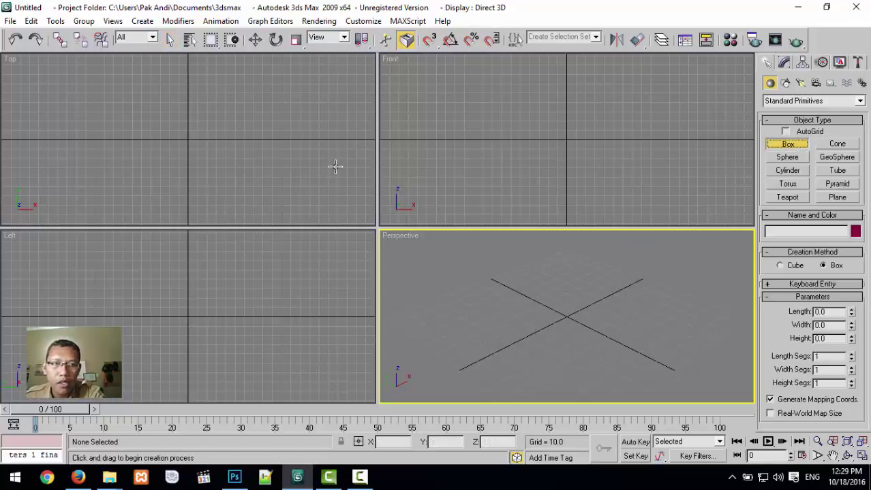
pyautogui.moveTo(141, 111); pyautogui.dragTo(263, 161)
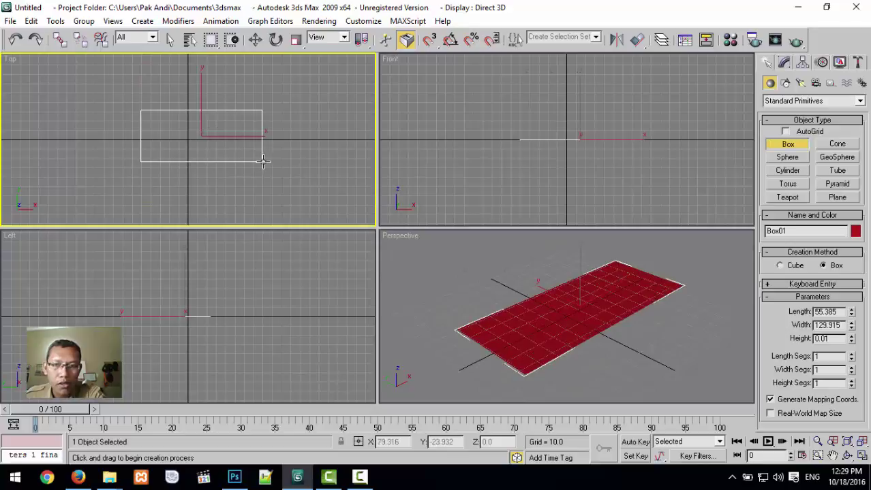
pyautogui.click(267, 75)
pyautogui.click(254, 40)
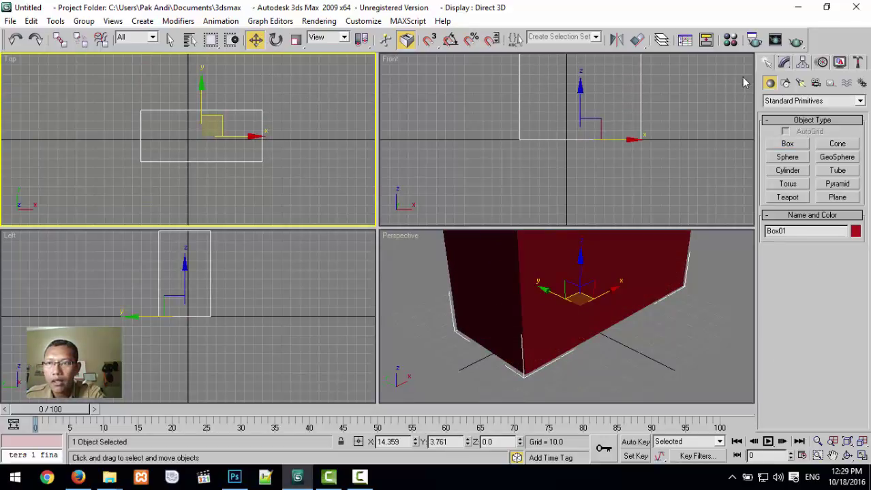
# - Set the box's length segments to 30, width segments to 60 and height segments to 70
pyautogui.click(783, 63)
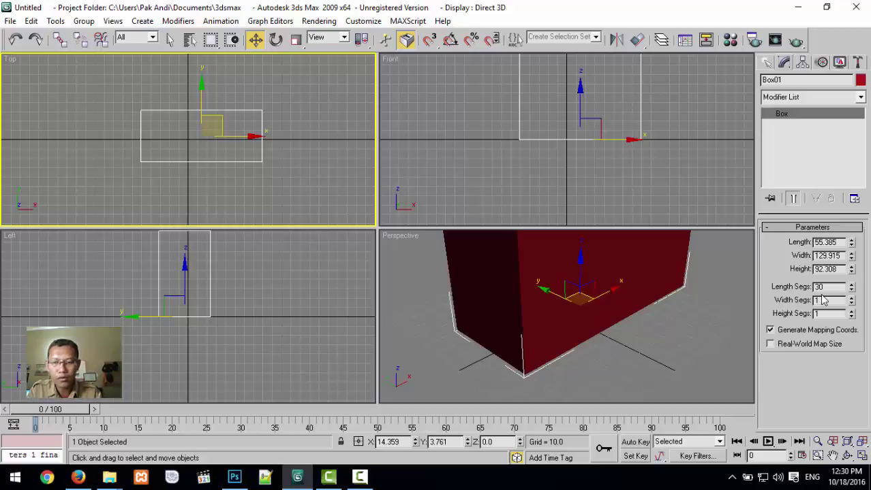
pyautogui.press('Tab')
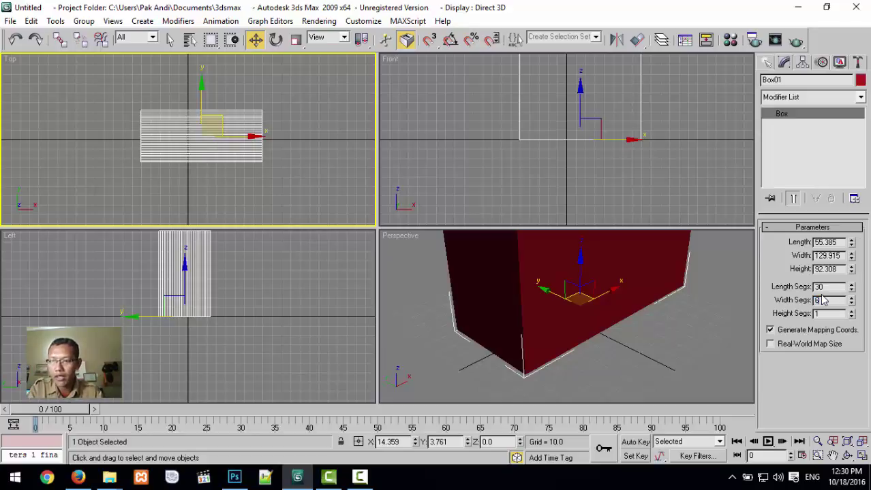
pyautogui.press('Tab')
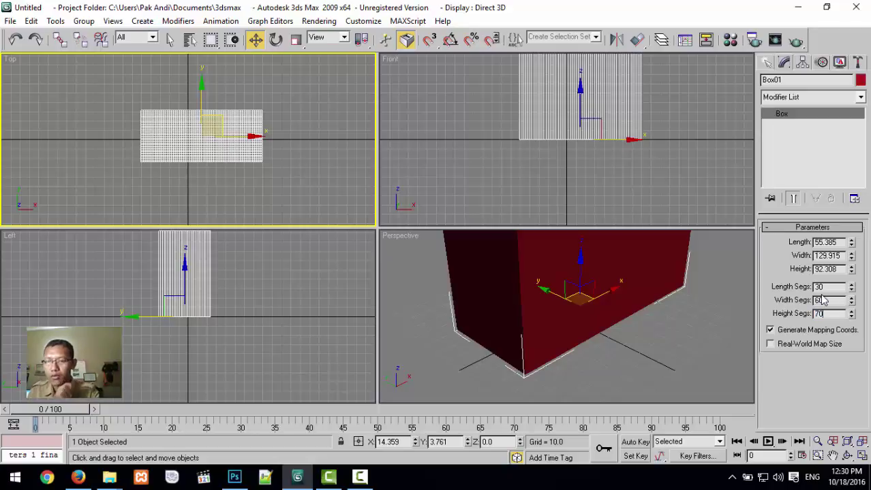
pyautogui.press('Return')
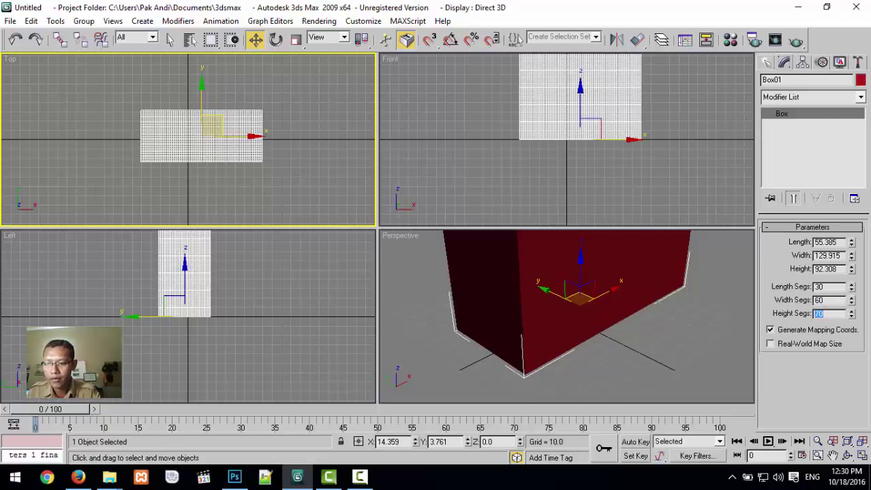
pyautogui.click(862, 441)
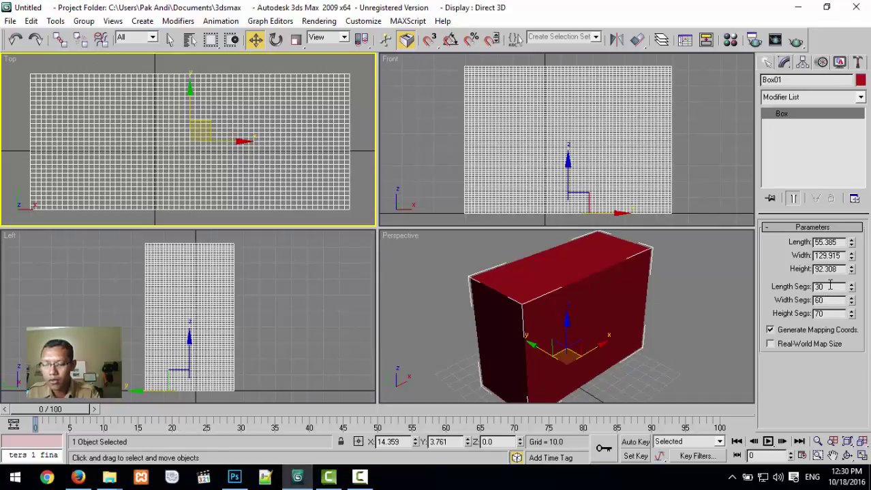
# - Reset the box's length, width and height segments to 1
pyautogui.moveTo(830, 286); pyautogui.dragTo(807, 318)
pyautogui.write('10')
pyautogui.write('0')
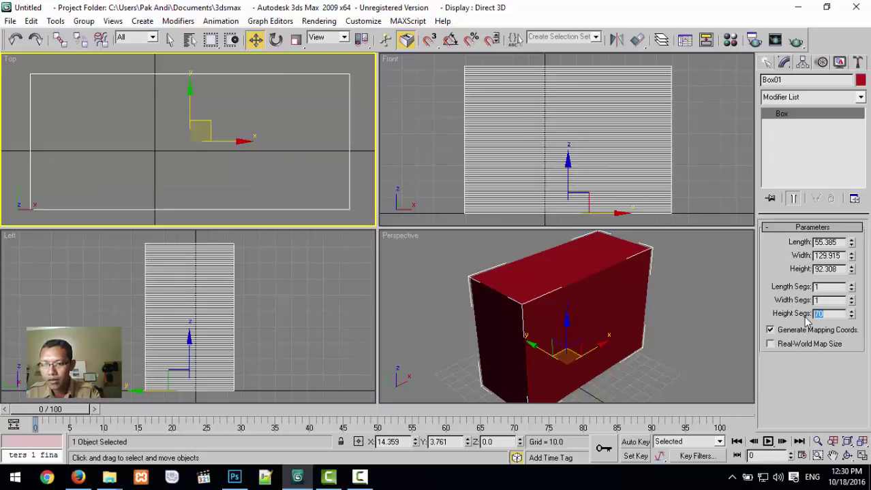
pyautogui.write('0')
pyautogui.click(832, 298)
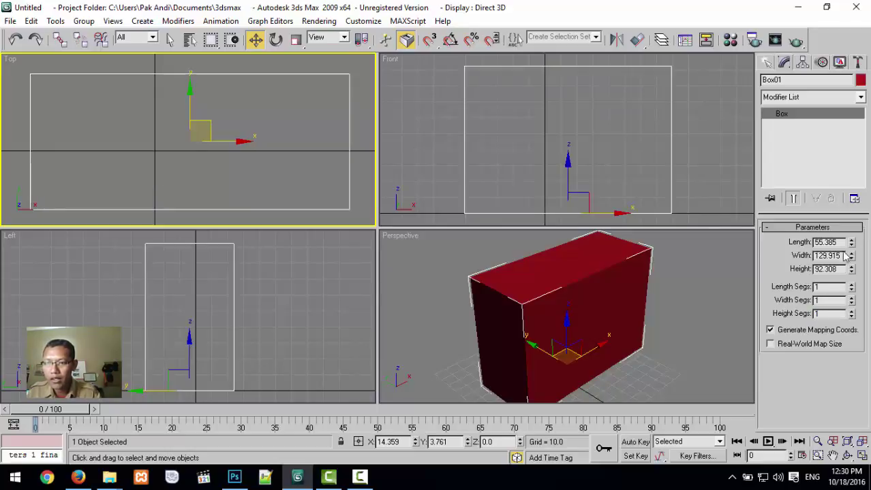
# - Set the box's length to 30, width to 60 and height to 70, keeping the box selected
pyautogui.moveTo(842, 243); pyautogui.dragTo(793, 244)
pyautogui.write('30')
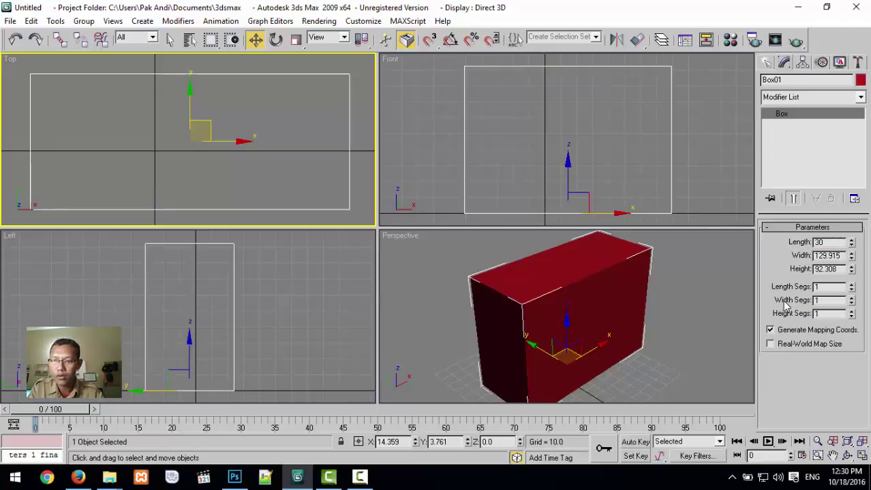
pyautogui.press('Tab')
pyautogui.write('6')
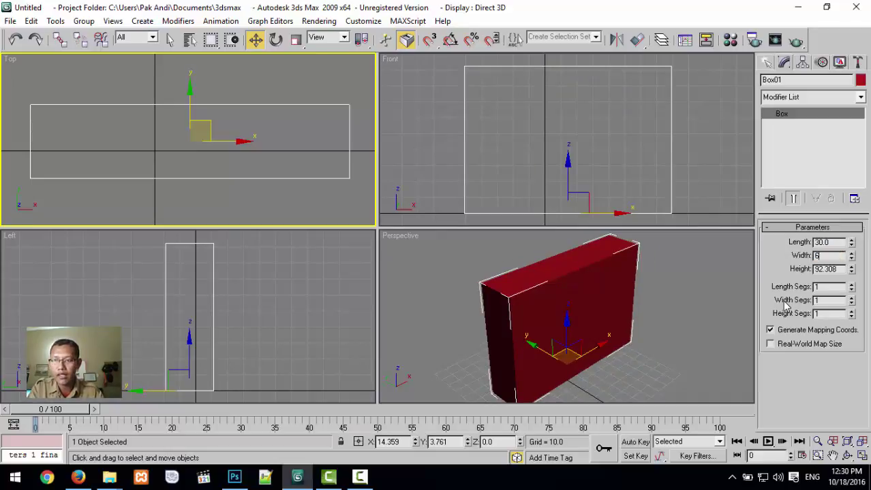
pyautogui.press('Tab')
pyautogui.write('70')
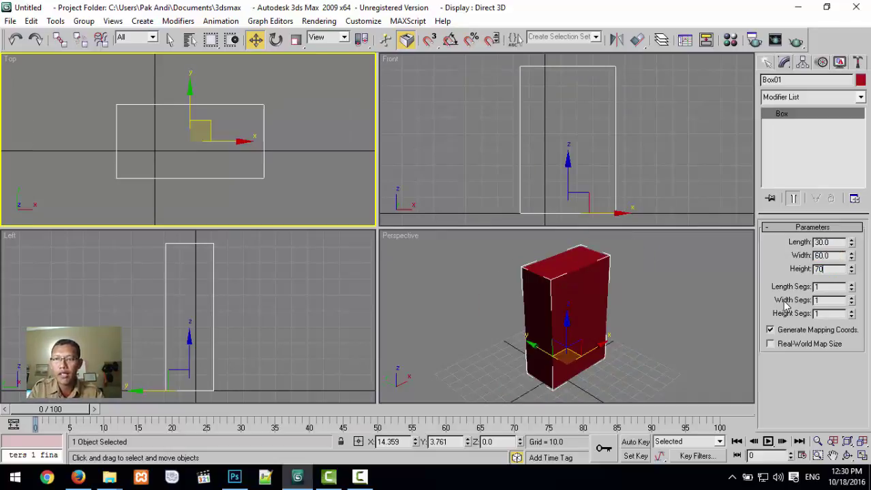
pyautogui.press('Return')
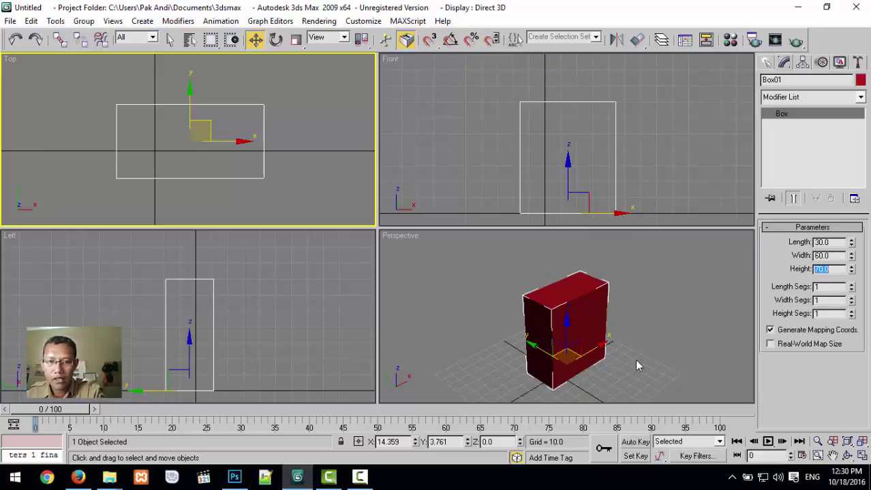
pyautogui.click(863, 442)
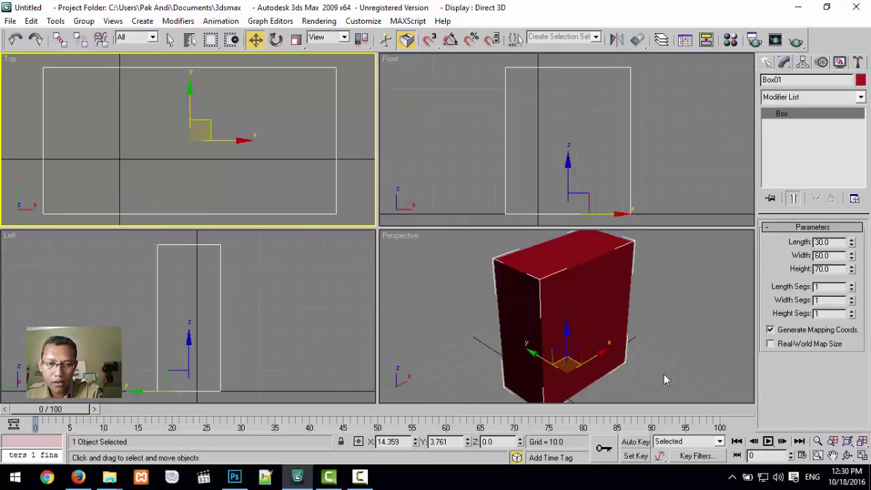
pyautogui.click(436, 309)
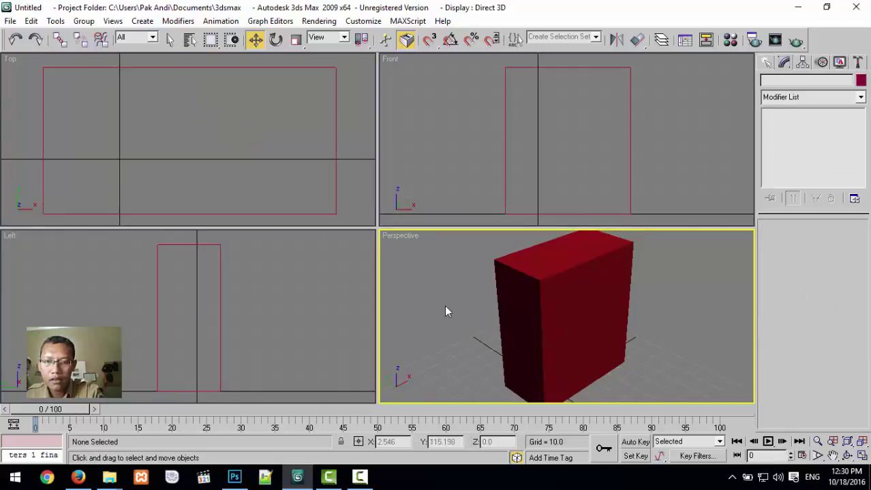
pyautogui.hotkey('ctrl', 'z')
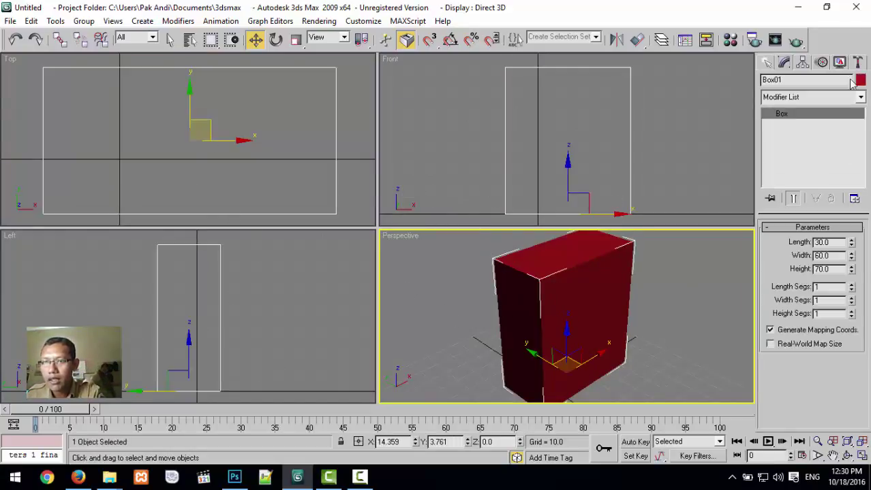
# - Apply an Edit Mesh modifier to the box and expand its sub-object levels
pyautogui.click(796, 98)
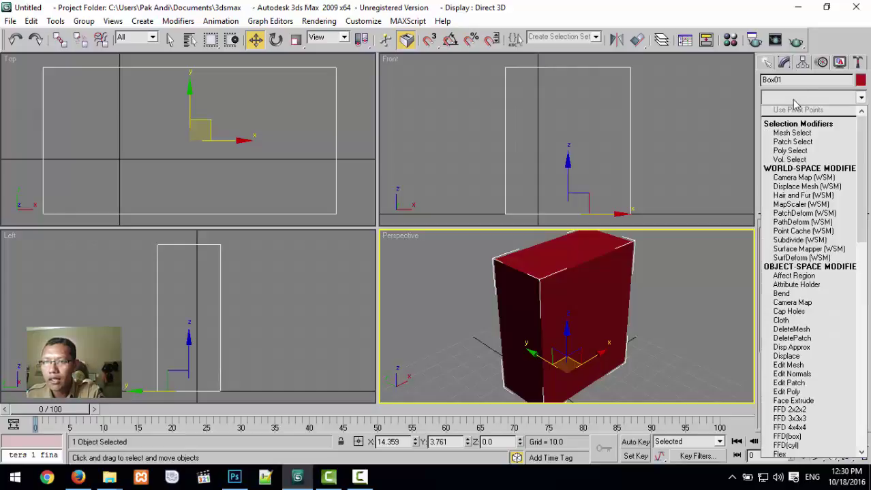
pyautogui.press('e')
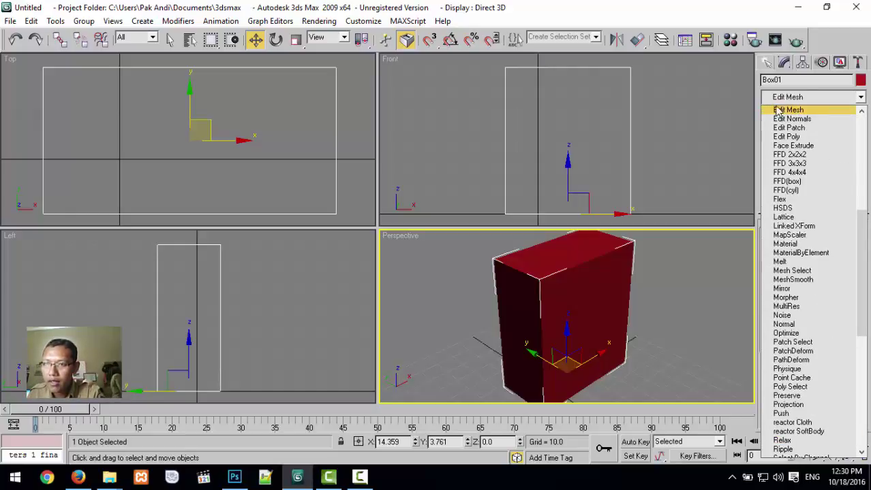
pyautogui.click(788, 111)
pyautogui.click(782, 114)
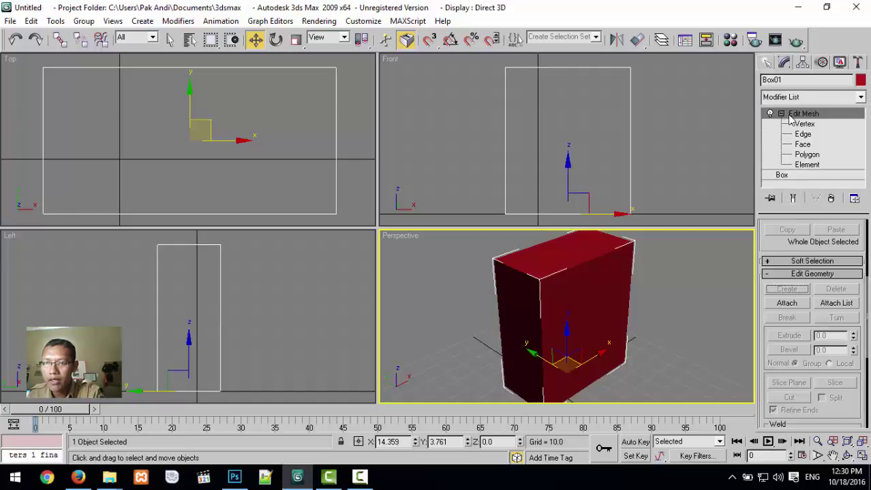
pyautogui.click(805, 123)
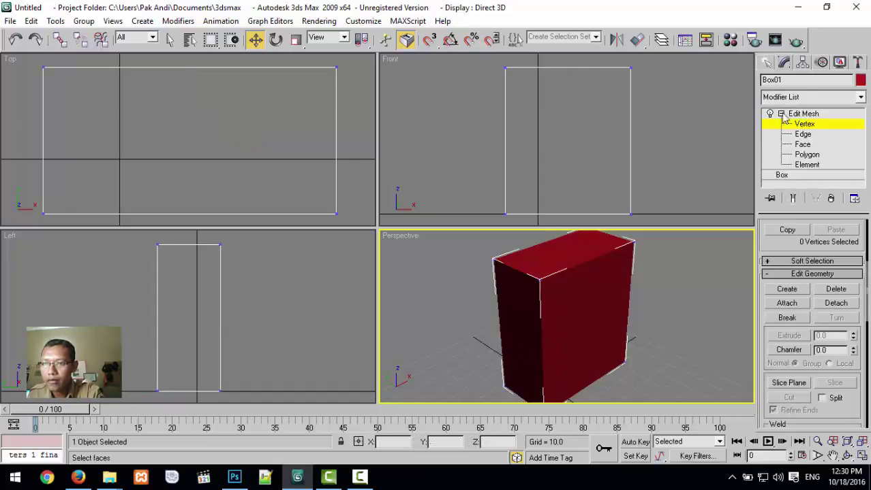
pyautogui.click(781, 114)
pyautogui.click(781, 113)
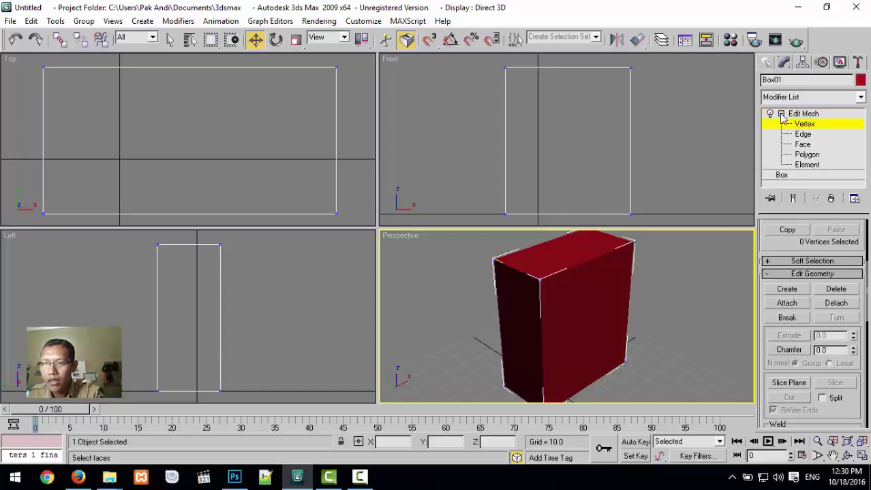
# - Extrude the box's top polygon by 7.7 and bevel it inward to form sloped shoulders
pyautogui.click(569, 262)
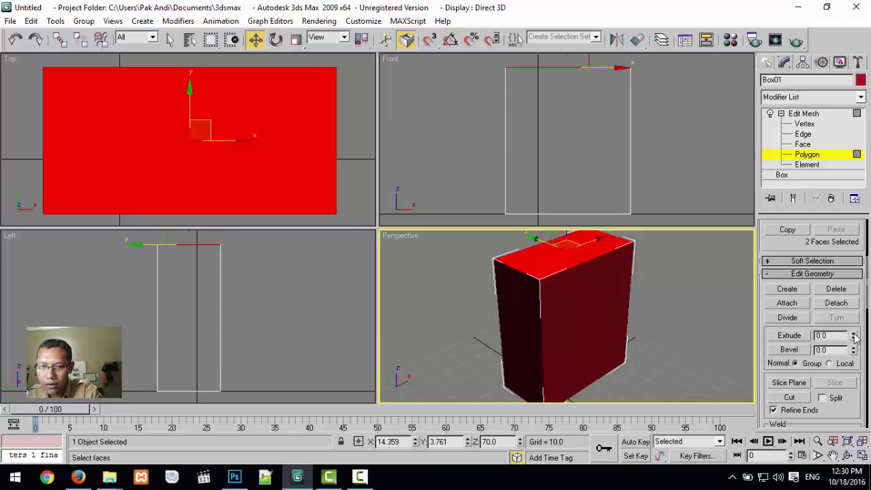
pyautogui.moveTo(855, 338); pyautogui.dragTo(850, 285)
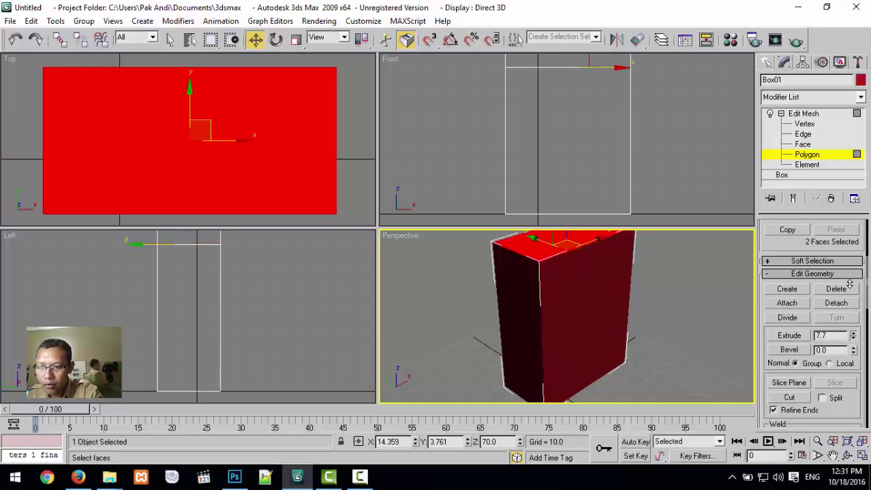
pyautogui.moveTo(853, 350); pyautogui.dragTo(850, 419)
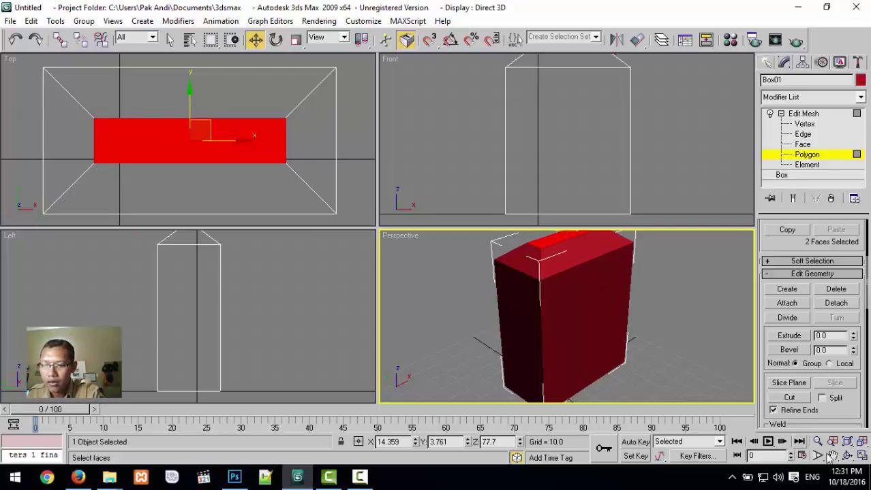
pyautogui.click(862, 442)
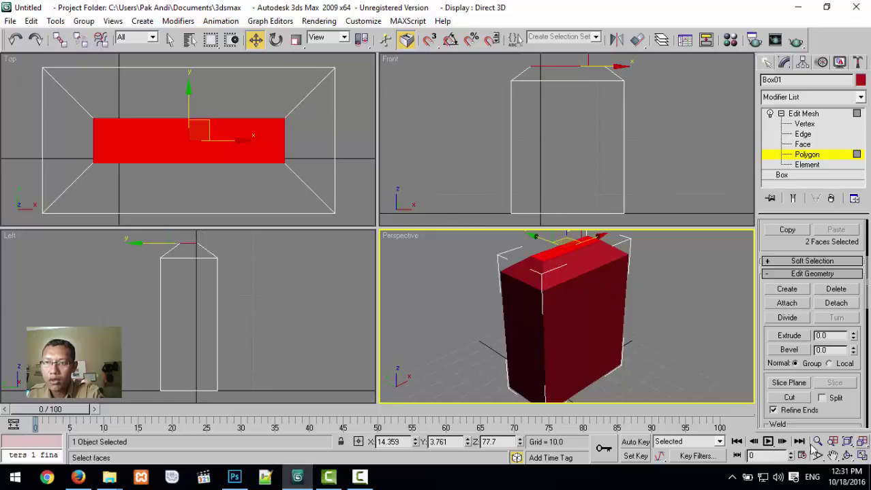
# - Raise the four top vertices in the Front view to a Z height of about 85 and leave vertex editing
pyautogui.click(804, 125)
pyautogui.moveTo(511, 66); pyautogui.dragTo(622, 79)
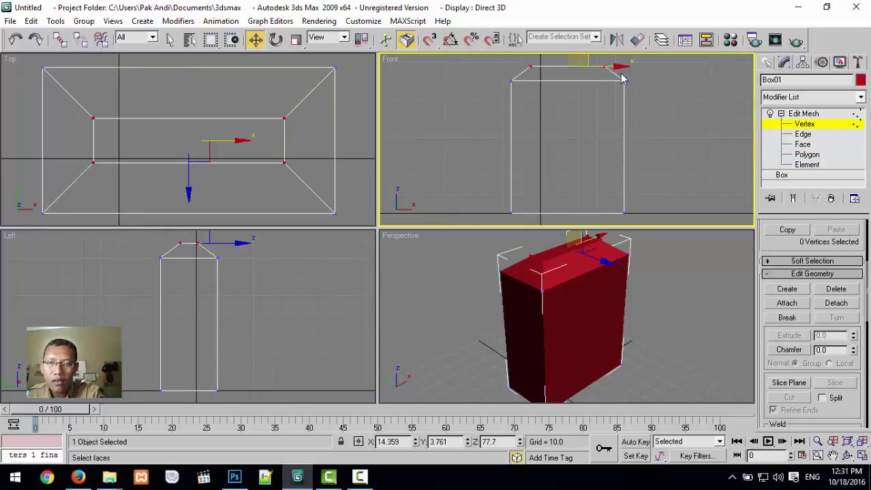
pyautogui.click(832, 457)
pyautogui.moveTo(563, 159); pyautogui.dragTo(559, 197)
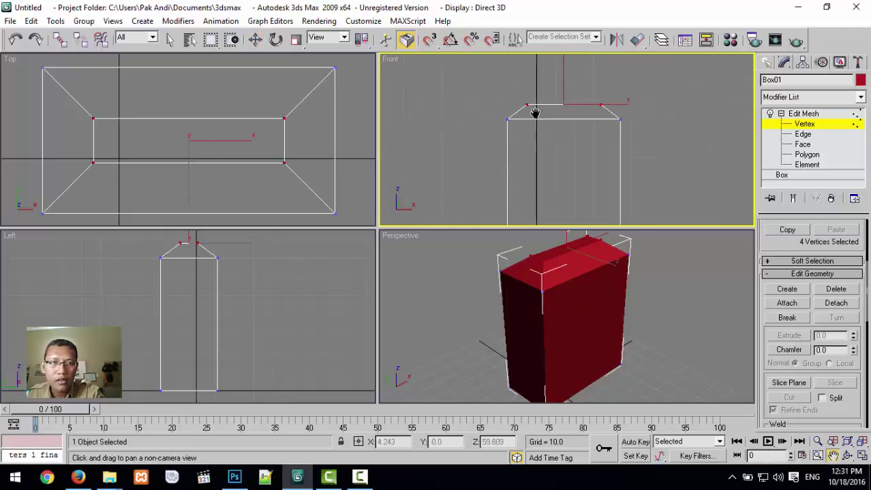
pyautogui.click(254, 39)
pyautogui.moveTo(557, 77); pyautogui.dragTo(563, 59)
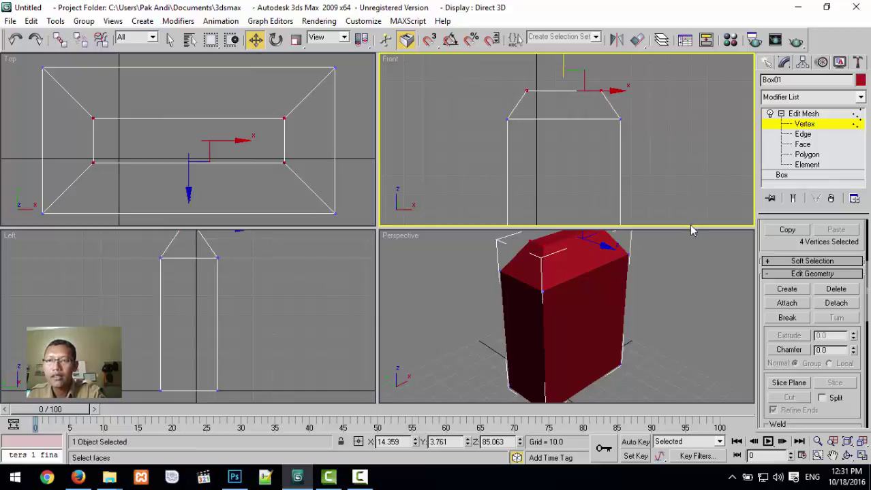
pyautogui.click(802, 123)
pyautogui.click(575, 278)
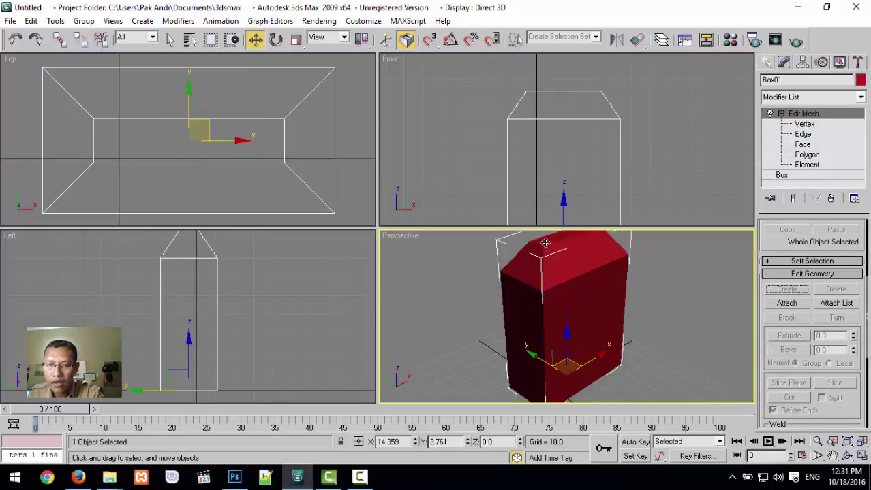
# - Extrude the body's top polygon upward to a Z height of about 100 to form a neck, and leave polygon editing
pyautogui.press('4')
pyautogui.click(545, 243)
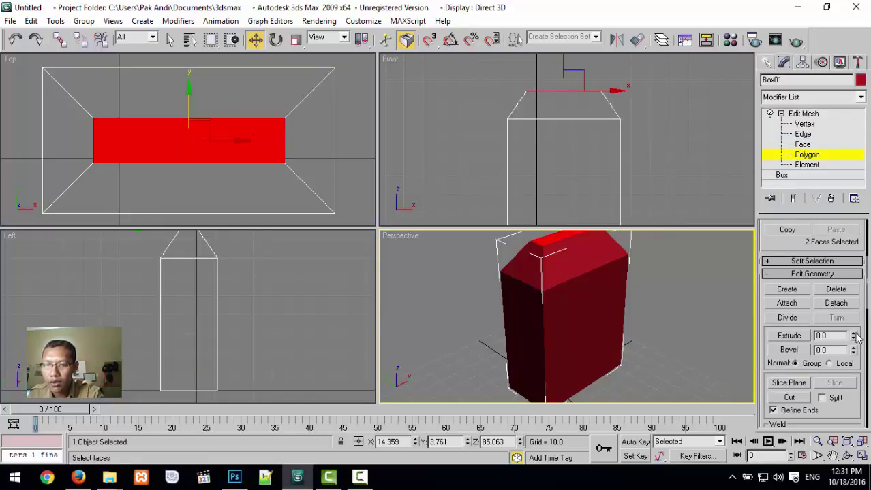
pyautogui.moveTo(853, 335); pyautogui.dragTo(849, 234)
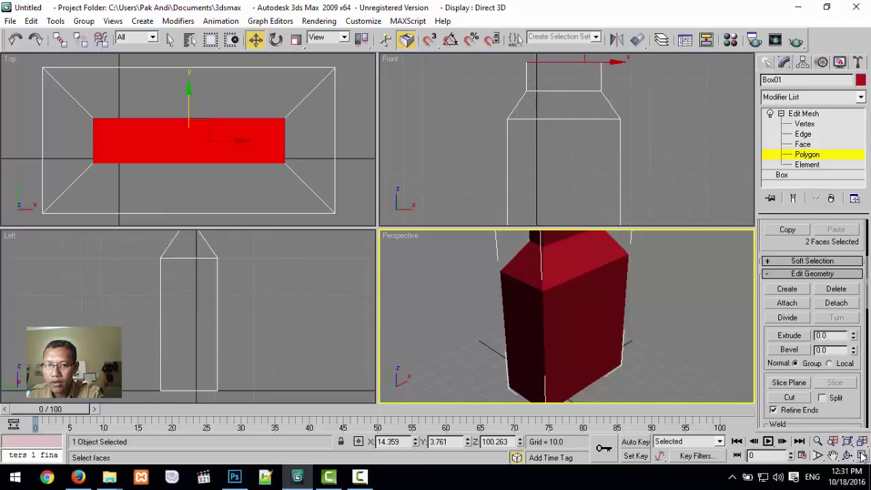
pyautogui.click(861, 457)
pyautogui.click(861, 456)
pyautogui.click(862, 442)
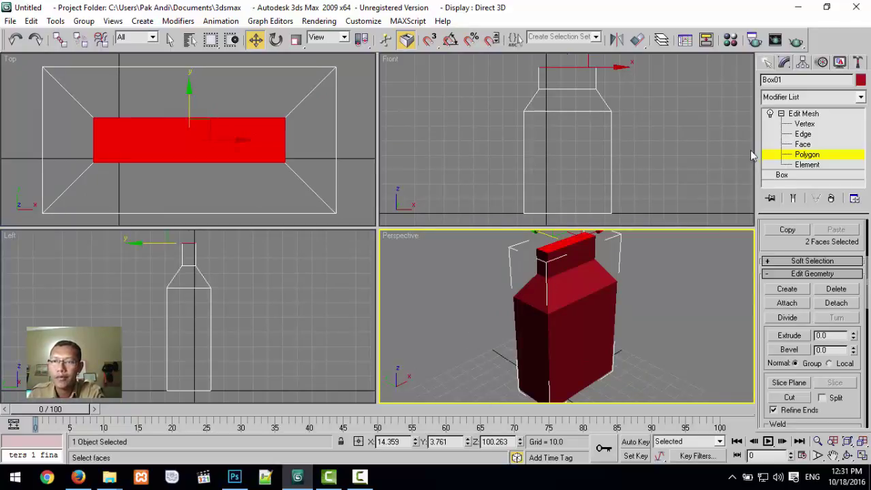
pyautogui.click(805, 155)
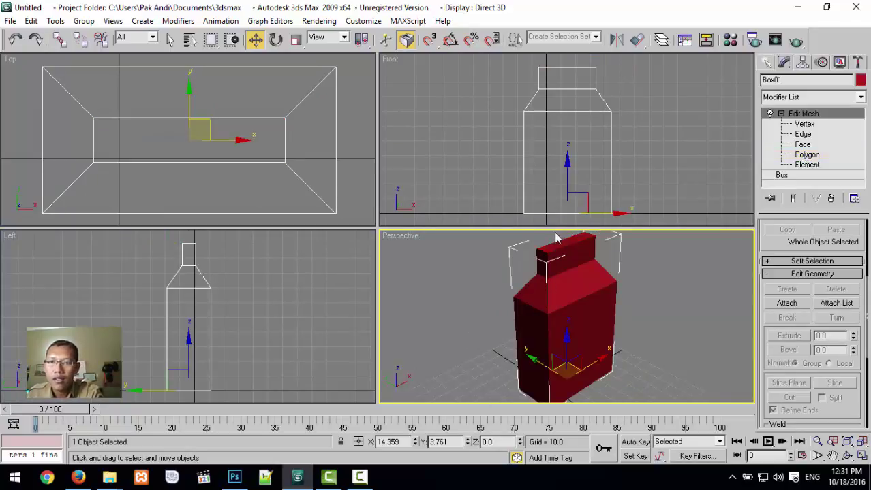
pyautogui.click(452, 104)
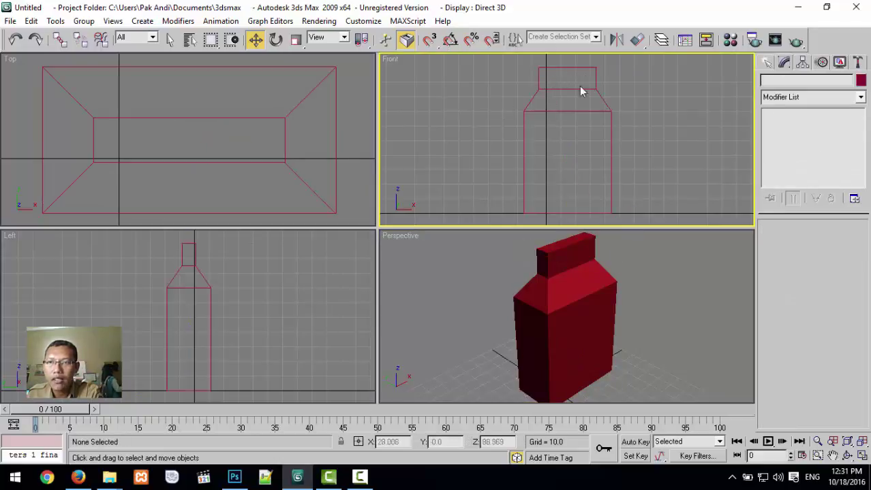
# - Draw a rectangle spline about 7.8 long and 30.4 wide inside the neck in the Front view
pyautogui.click(766, 63)
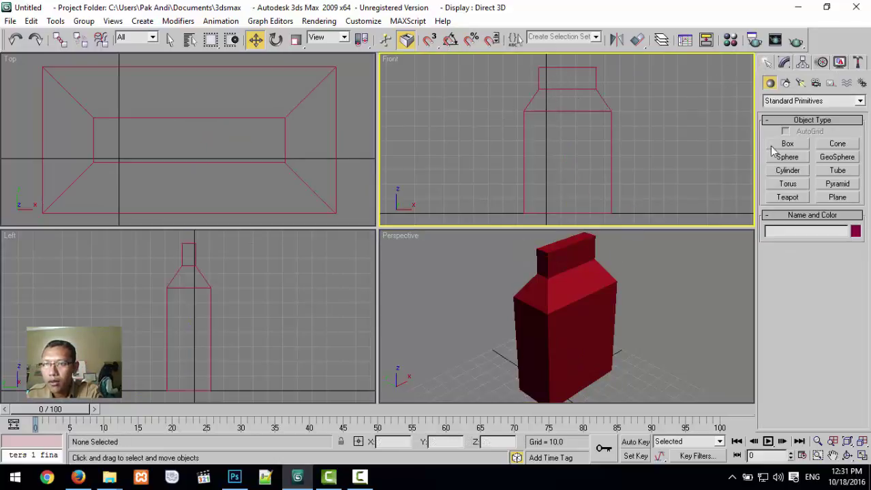
pyautogui.click(784, 84)
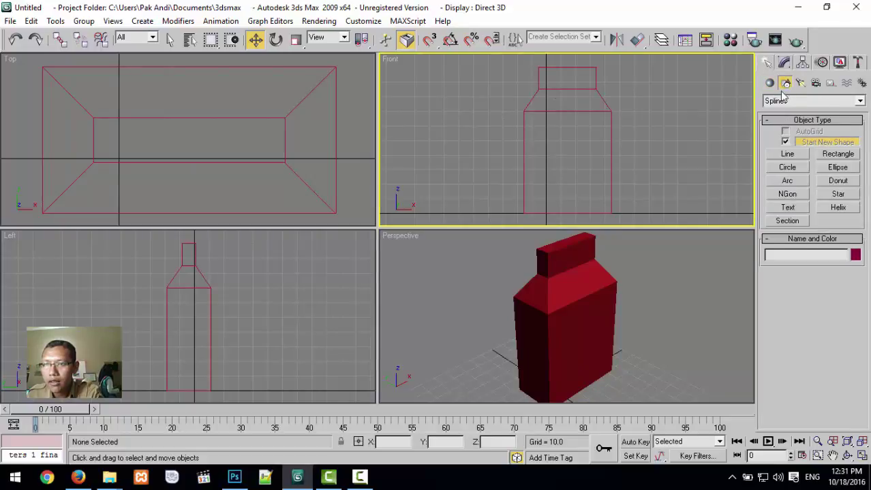
pyautogui.click(829, 155)
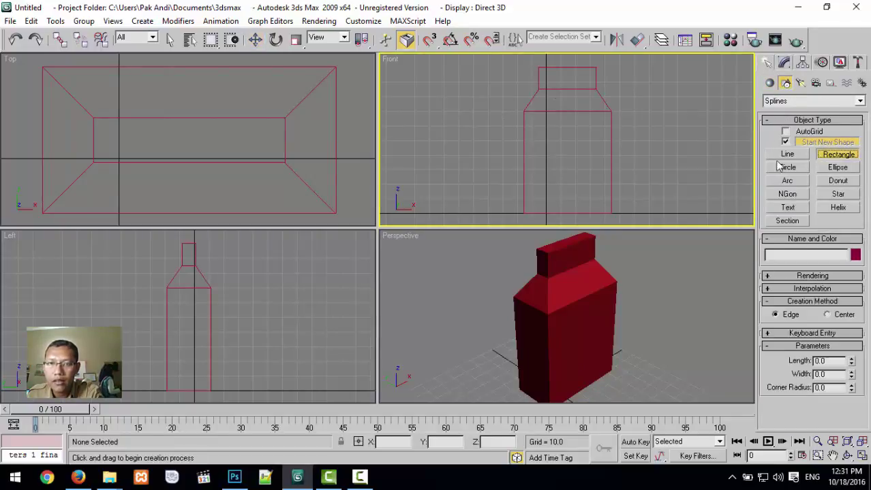
pyautogui.click(862, 456)
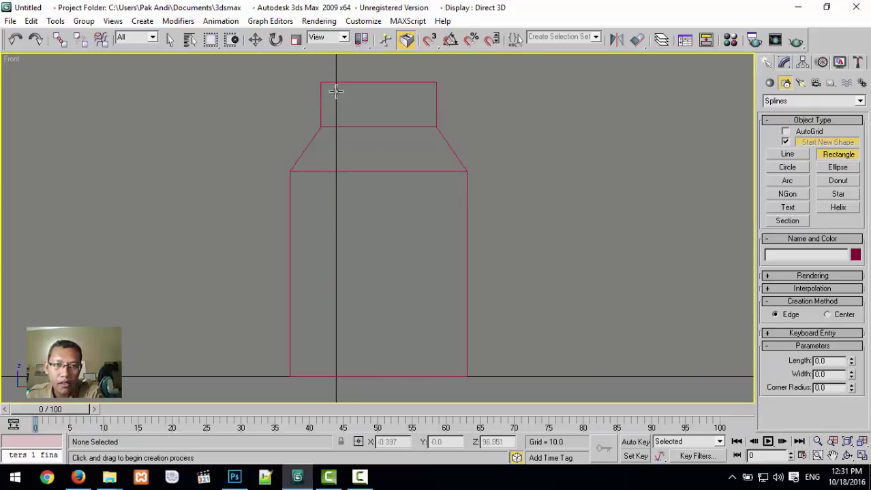
pyautogui.moveTo(334, 91); pyautogui.dragTo(424, 114)
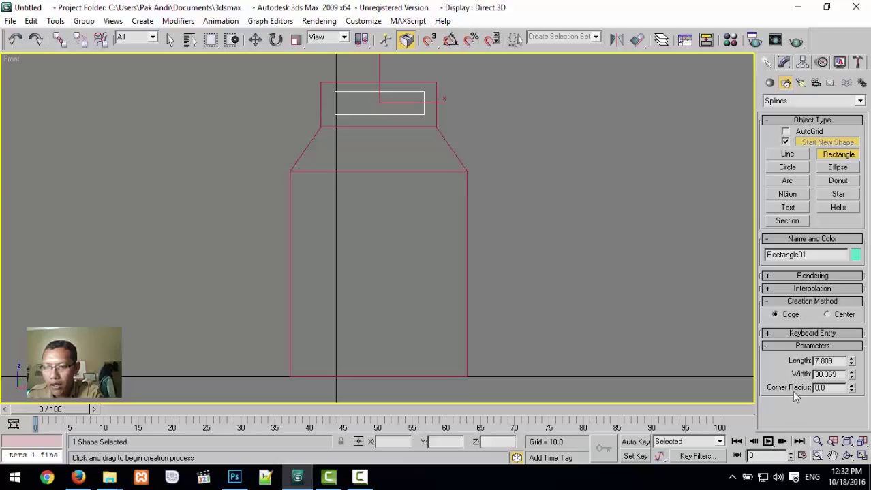
# - Round the rectangle's corners with a corner radius of 3.31 and restore the four-view layout
pyautogui.moveTo(852, 387); pyautogui.dragTo(851, 366)
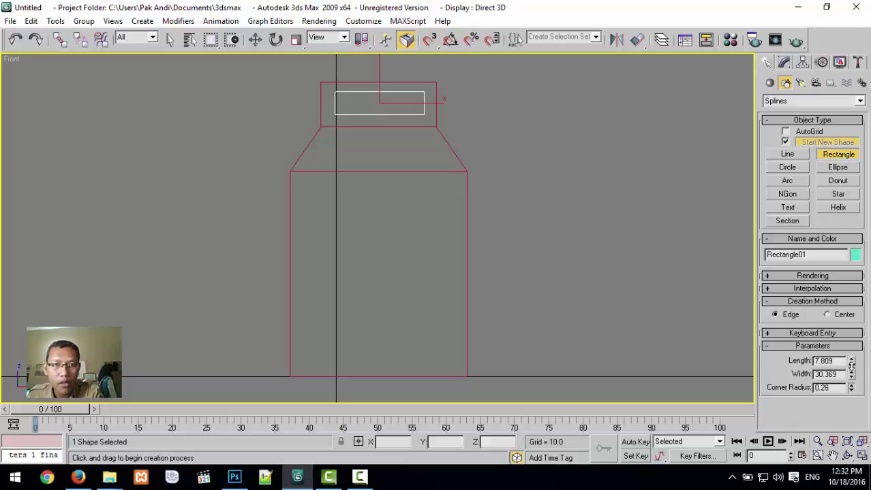
pyautogui.moveTo(850, 325); pyautogui.dragTo(842, 229)
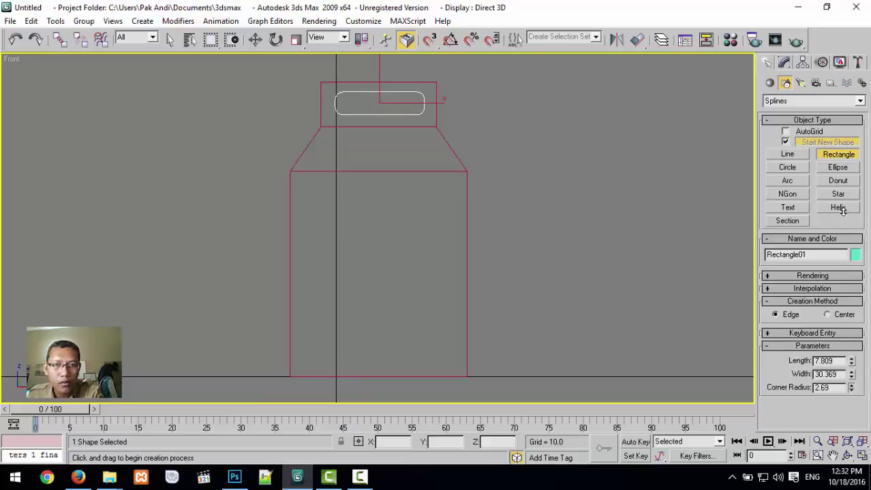
pyautogui.moveTo(841, 195); pyautogui.dragTo(836, 171)
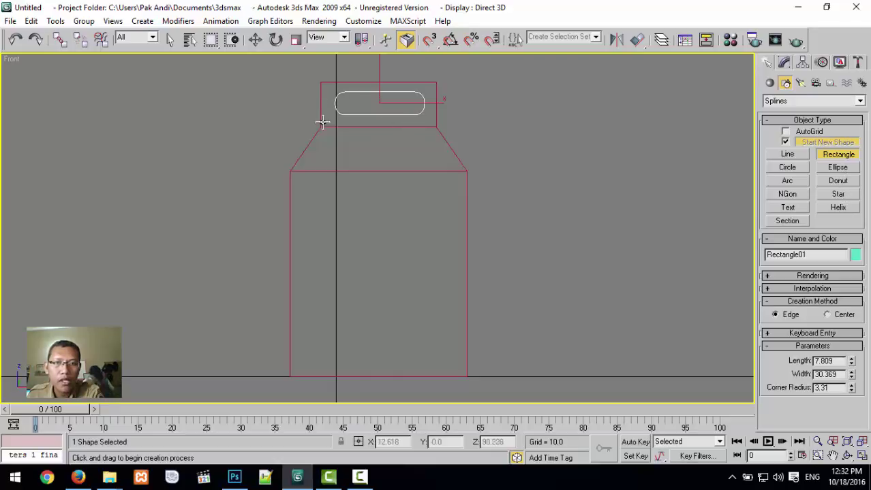
pyautogui.click(862, 457)
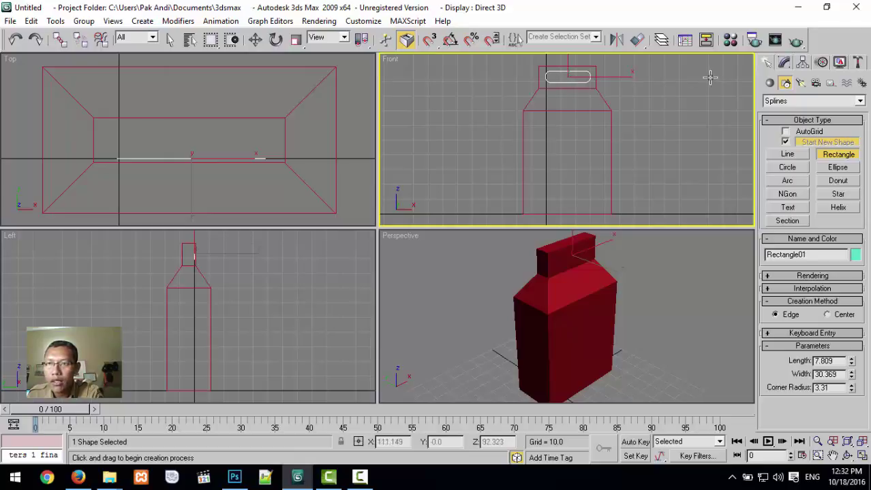
# - Apply an Extrude modifier to the rounded rectangle with an amount of 14
pyautogui.click(784, 63)
pyautogui.click(786, 97)
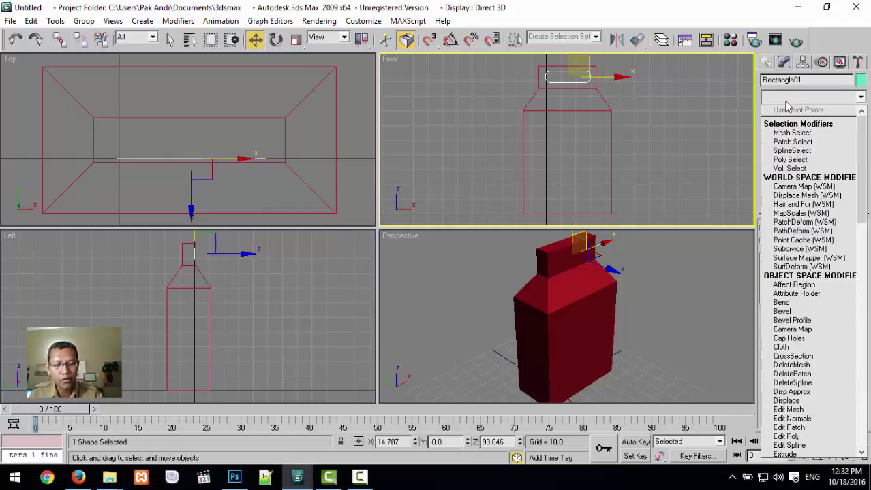
pyautogui.press('e')
pyautogui.press('x')
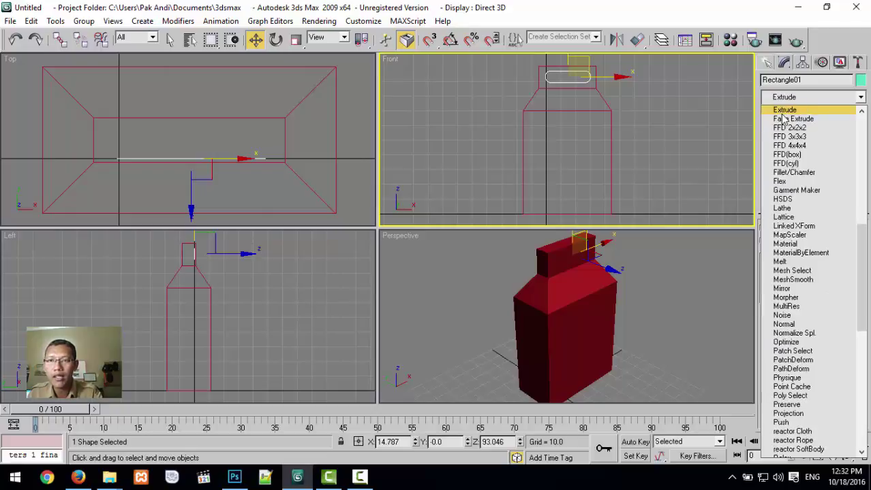
pyautogui.press('Return')
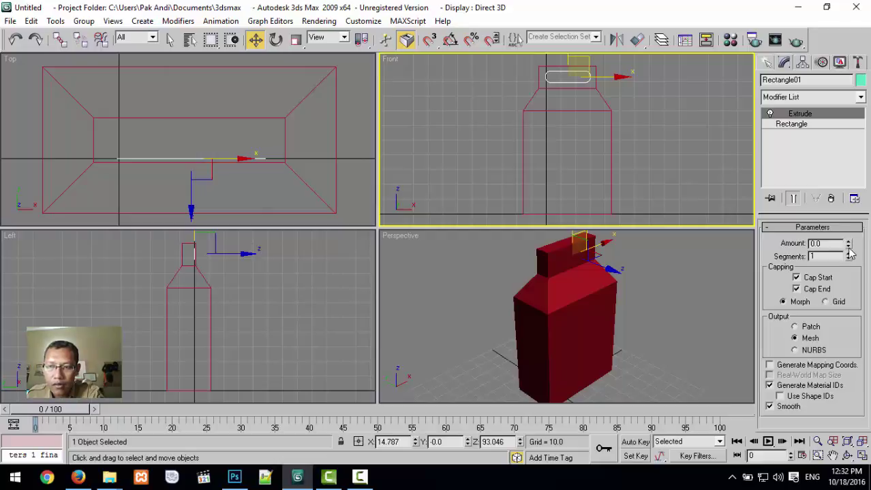
pyautogui.moveTo(849, 246); pyautogui.dragTo(848, 223)
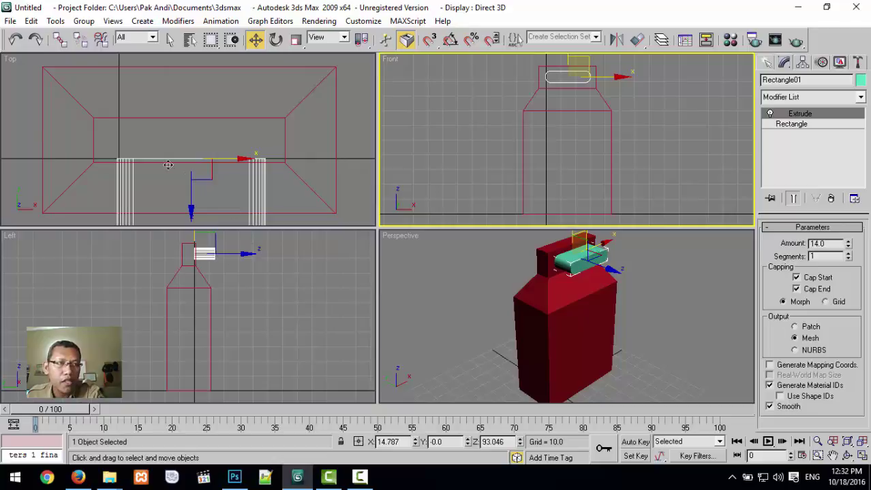
# - Move the extruded shape along Y to about 10.6 in the Top view so it passes through the neck, and deselect it
pyautogui.rightClick(21, 115)
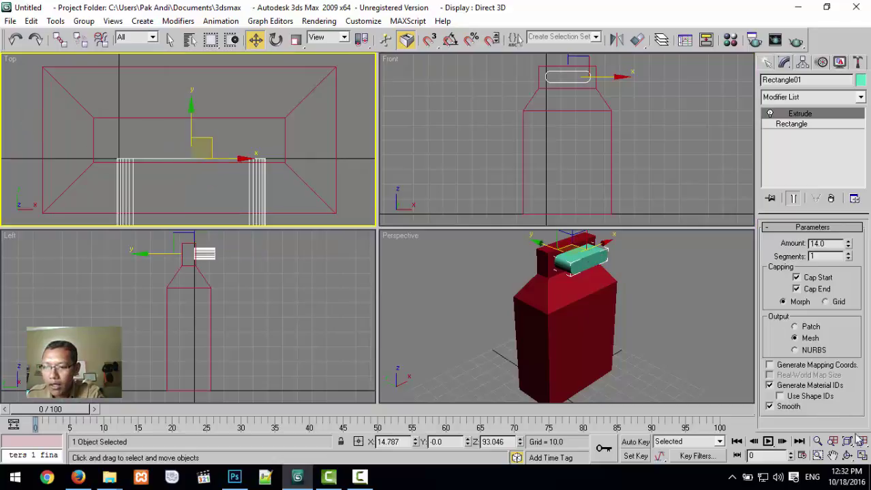
pyautogui.click(862, 456)
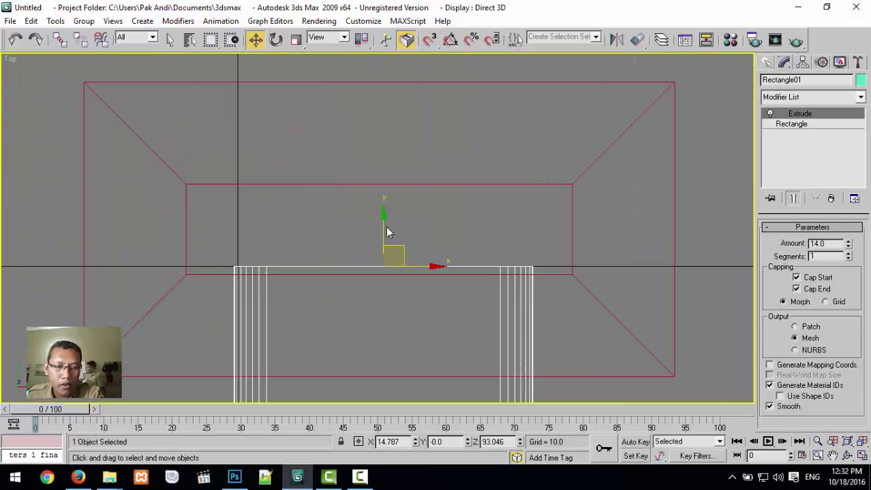
pyautogui.moveTo(384, 226); pyautogui.dragTo(389, 121)
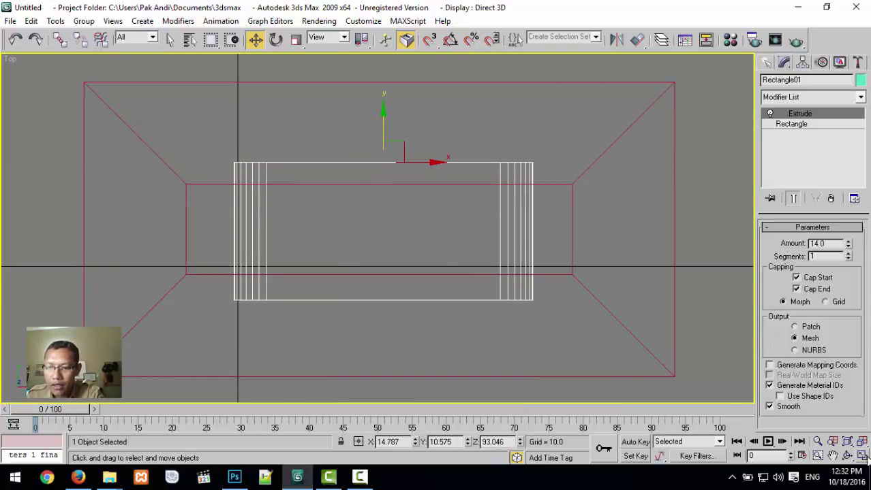
pyautogui.click(863, 456)
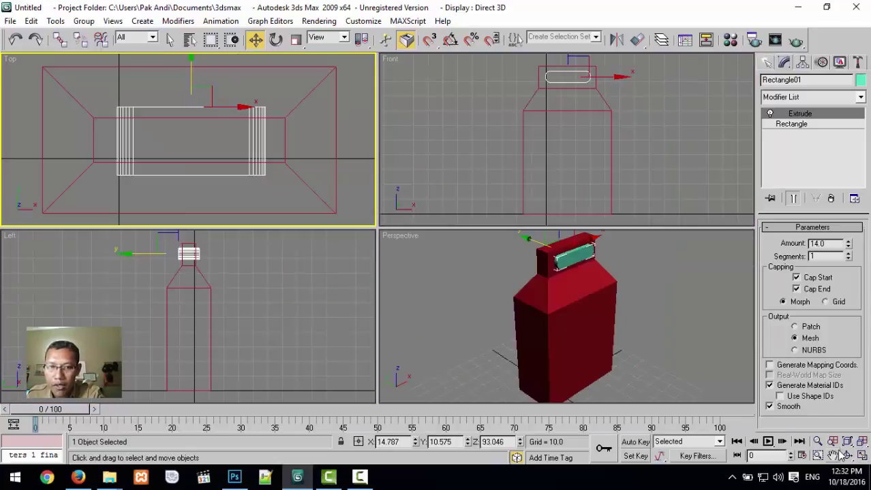
pyautogui.click(847, 456)
pyautogui.moveTo(578, 316); pyautogui.dragTo(526, 313)
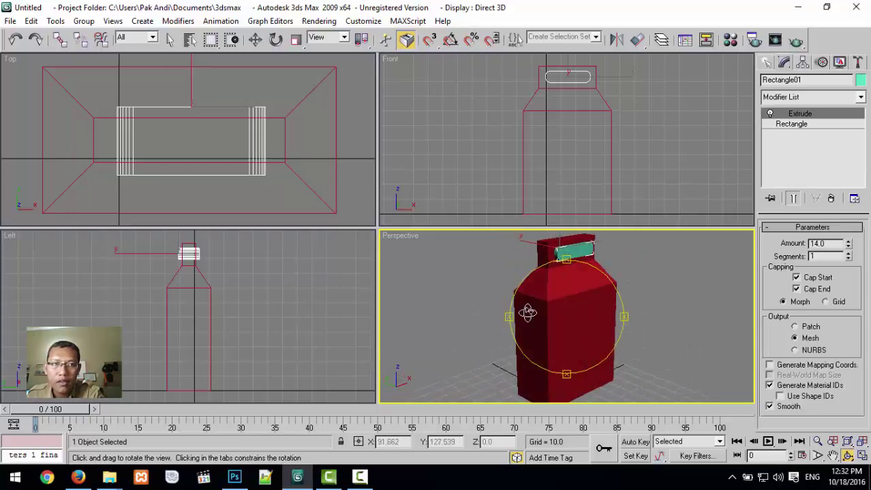
pyautogui.click(255, 39)
pyautogui.click(546, 312)
pyautogui.click(473, 307)
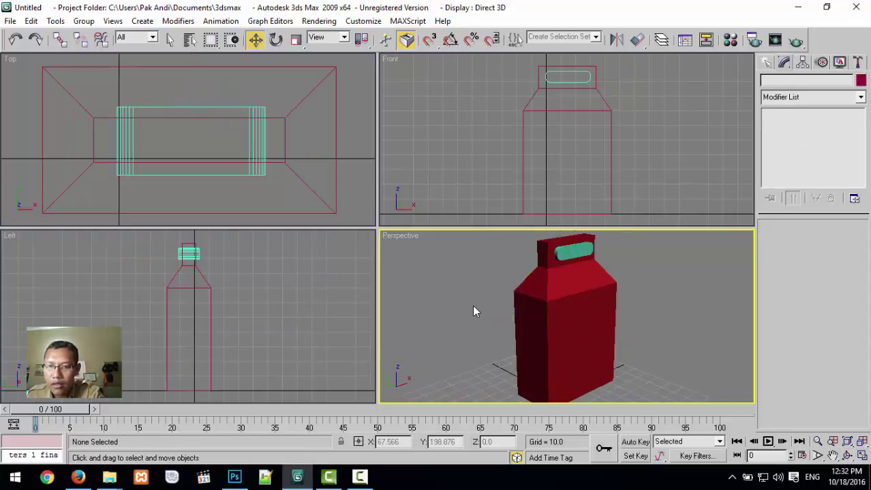
# - Subtract the extruded rounded rectangle from the body with a Boolean compound object to cut the handle hole
pyautogui.click(588, 297)
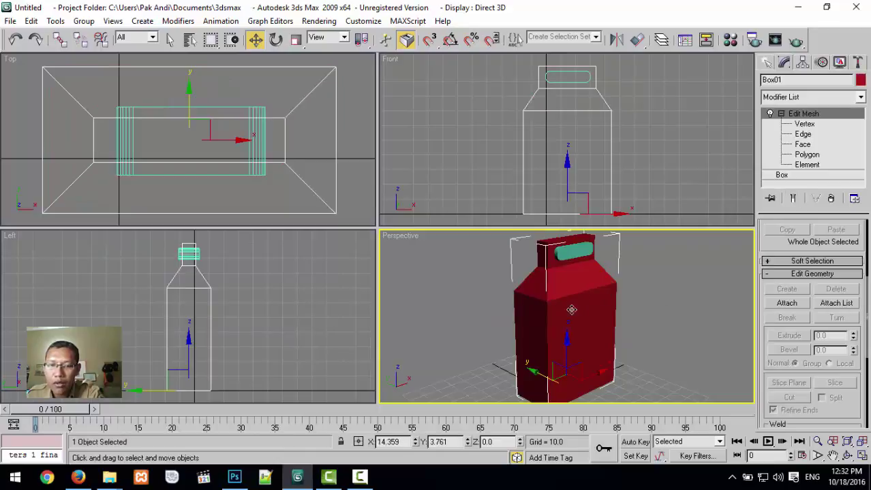
pyautogui.click(766, 62)
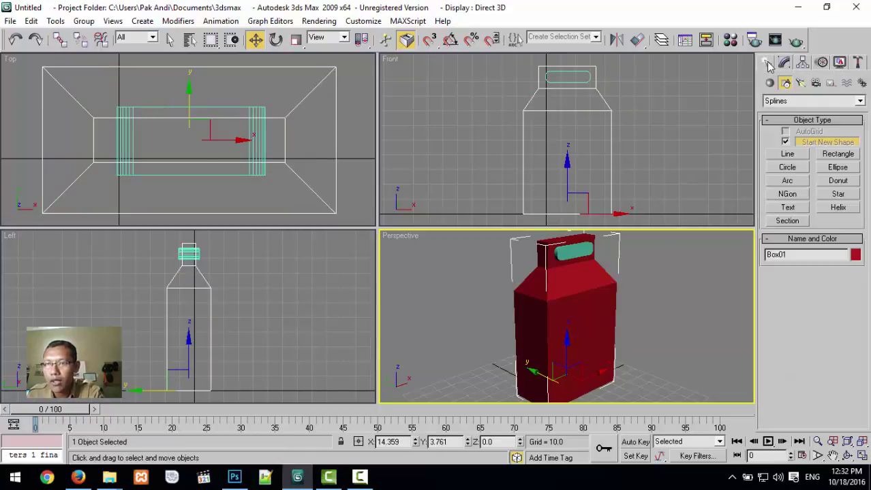
pyautogui.click(769, 83)
pyautogui.click(787, 102)
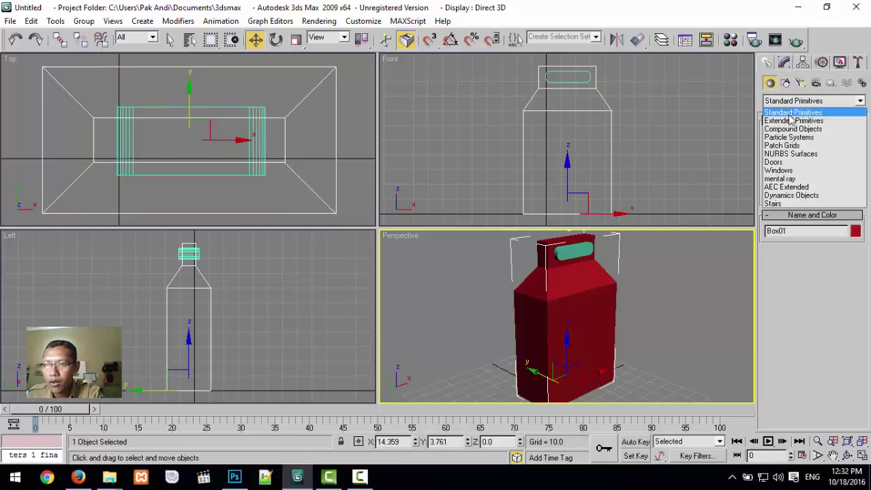
pyautogui.click(790, 125)
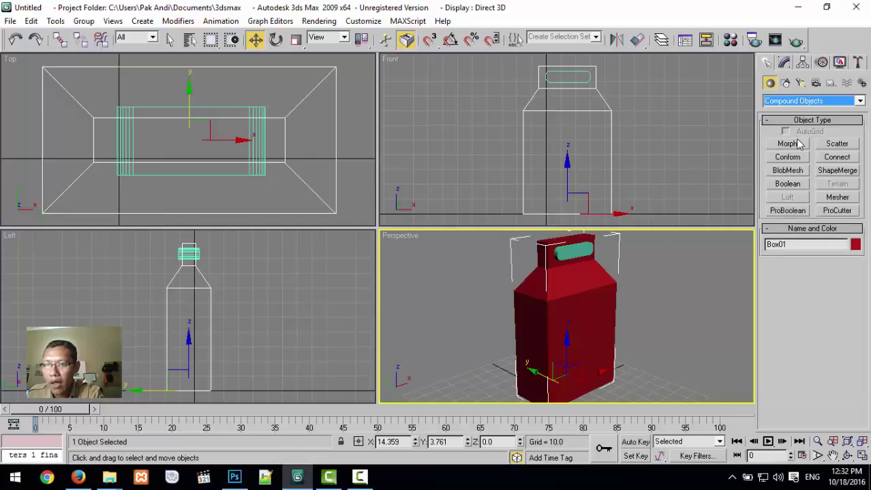
pyautogui.click(793, 189)
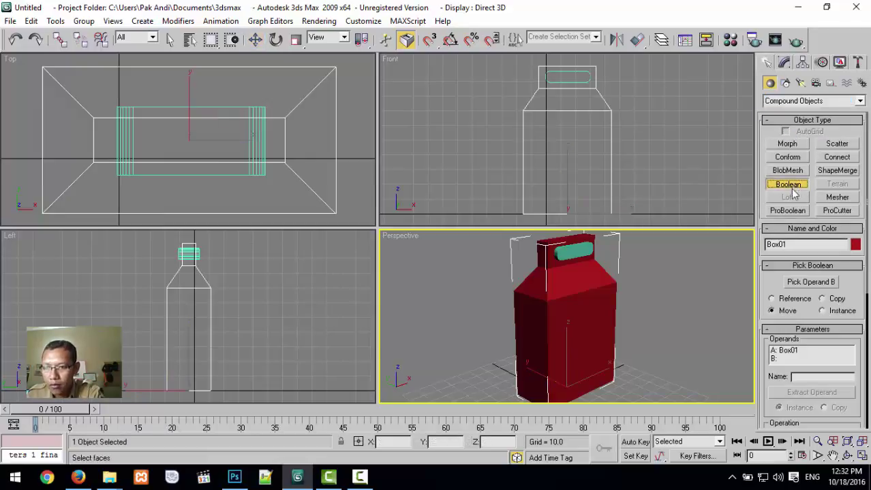
pyautogui.click(807, 284)
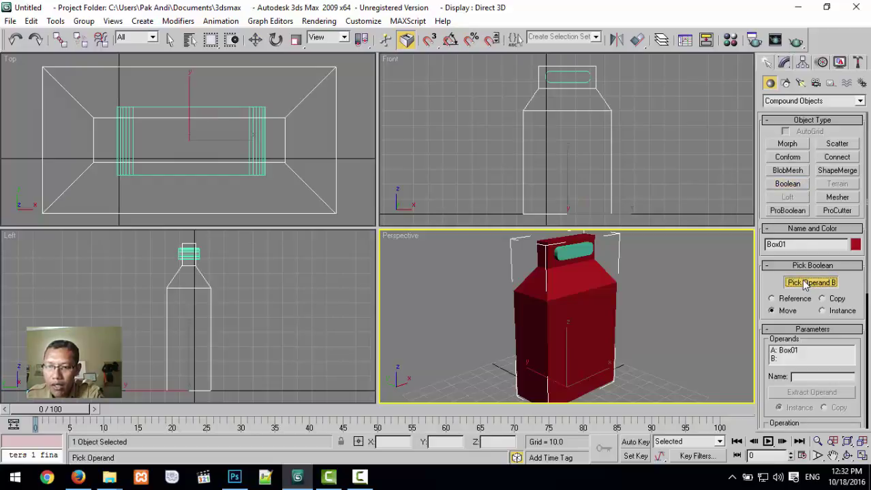
pyautogui.click(575, 250)
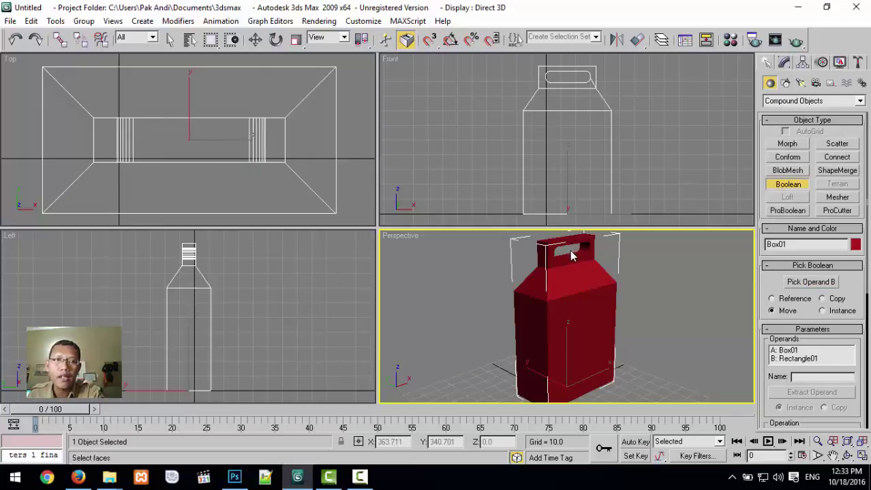
pyautogui.click(254, 39)
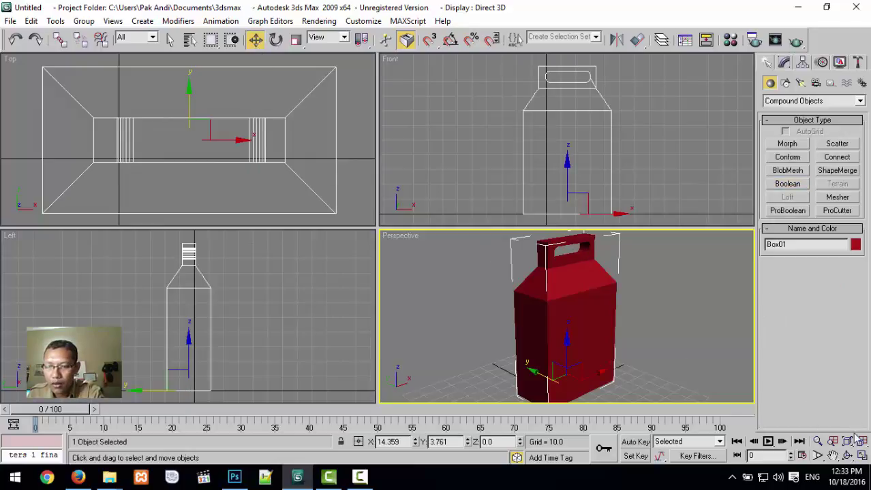
# - Examine the handle hole from the front in the Perspective view and show the Boolean object's modification settings
pyautogui.click(846, 456)
pyautogui.moveTo(613, 326); pyautogui.dragTo(581, 294)
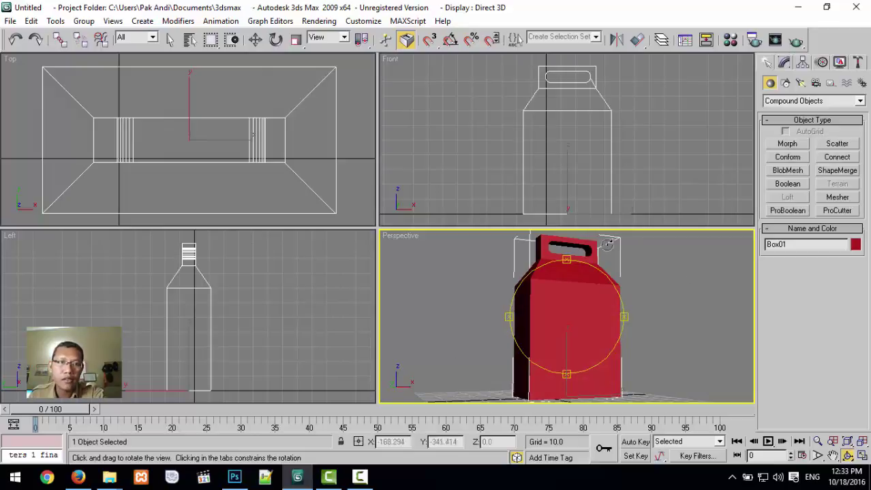
pyautogui.click(255, 41)
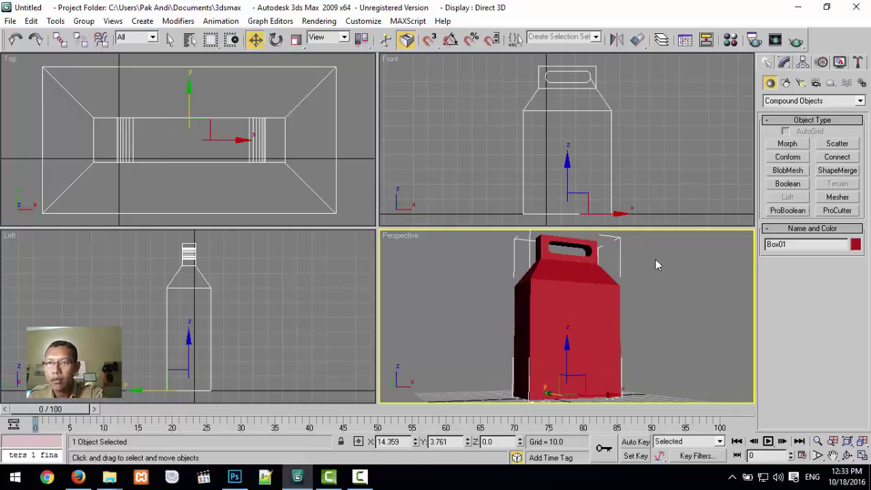
pyautogui.click(783, 63)
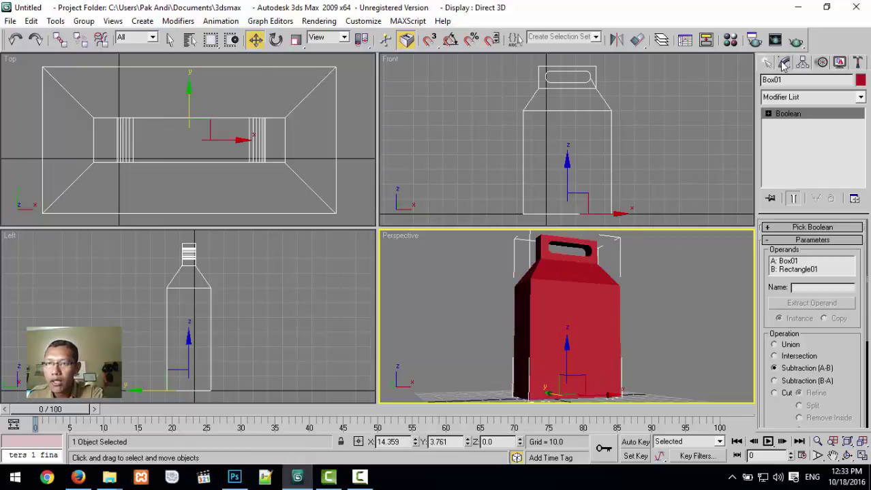
# - Apply an Unwrap UVW modifier to the container and open its UV editor, placed clear of the Front and Perspective views
pyautogui.click(790, 99)
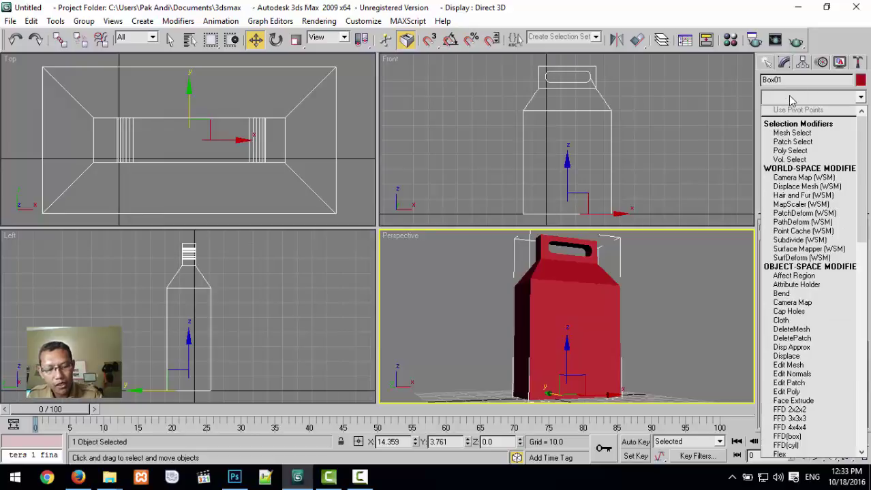
pyautogui.scroll(-20, 791, 103)
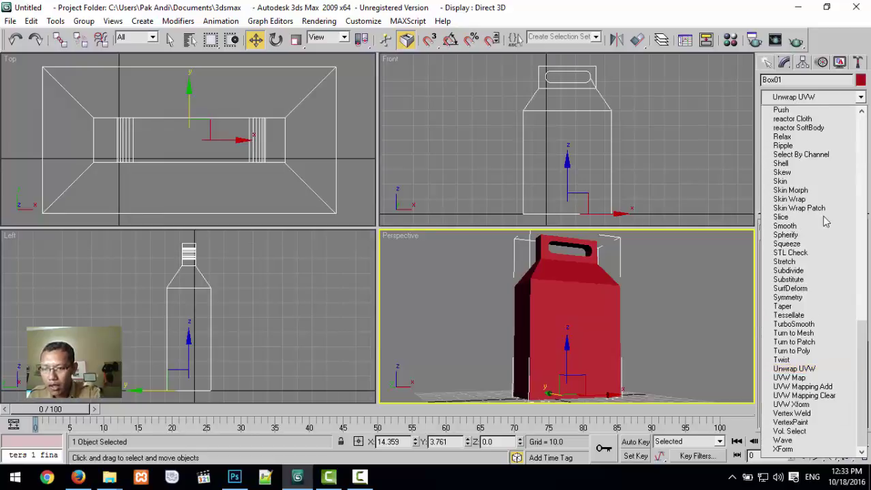
pyautogui.click(790, 369)
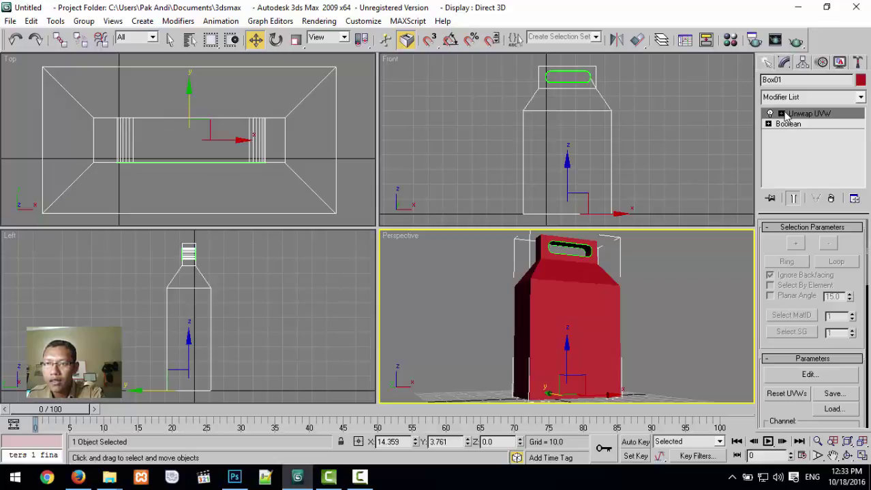
pyautogui.click(782, 113)
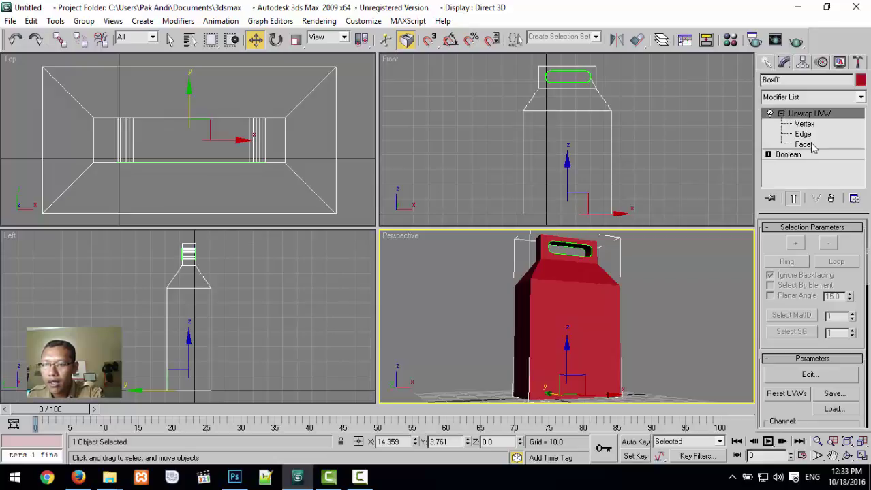
pyautogui.click(808, 375)
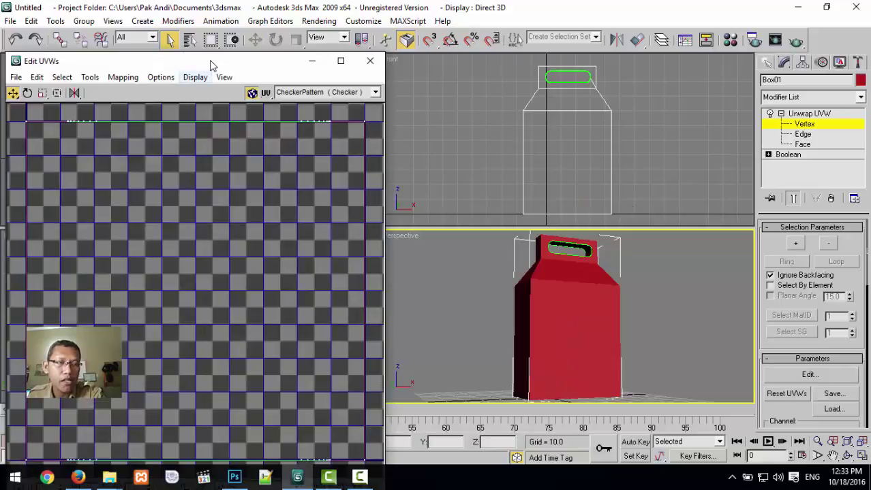
pyautogui.moveTo(211, 65); pyautogui.dragTo(267, 36)
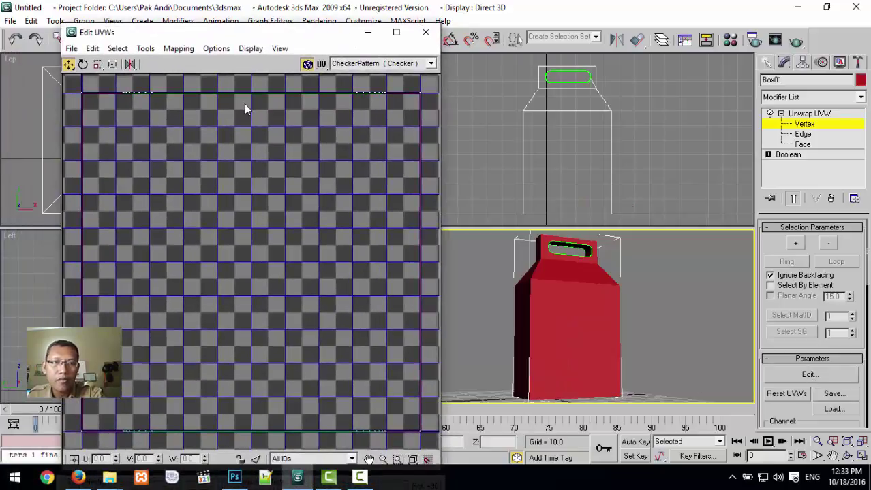
# - Flatten-map the container's UVs at Face level with a face angle threshold of 45 and a spacing of 0.02
pyautogui.click(188, 49)
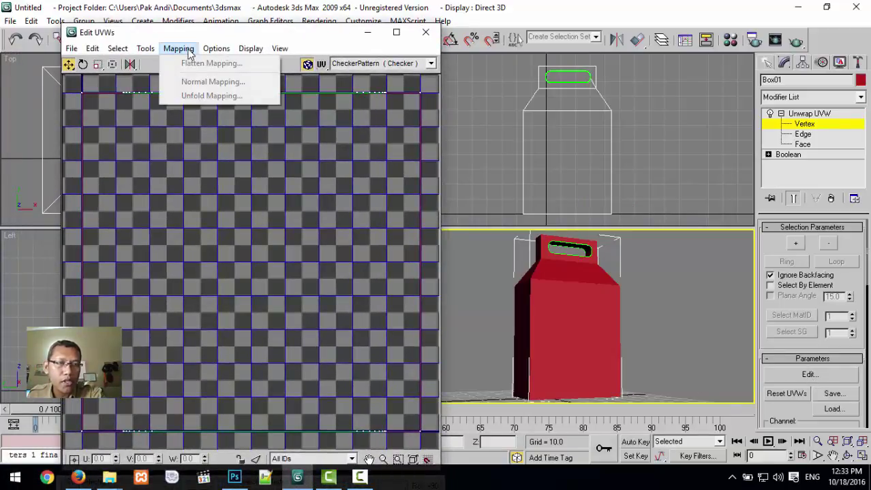
pyautogui.click(188, 49)
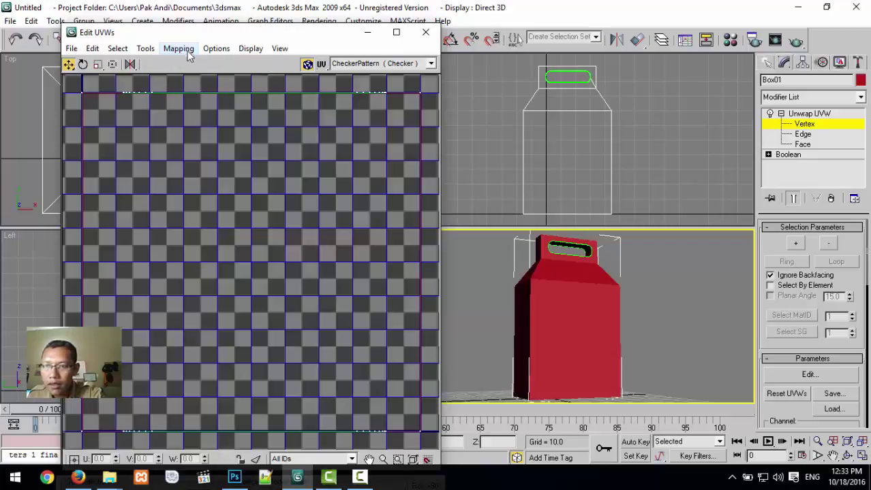
pyautogui.click(810, 144)
pyautogui.click(810, 145)
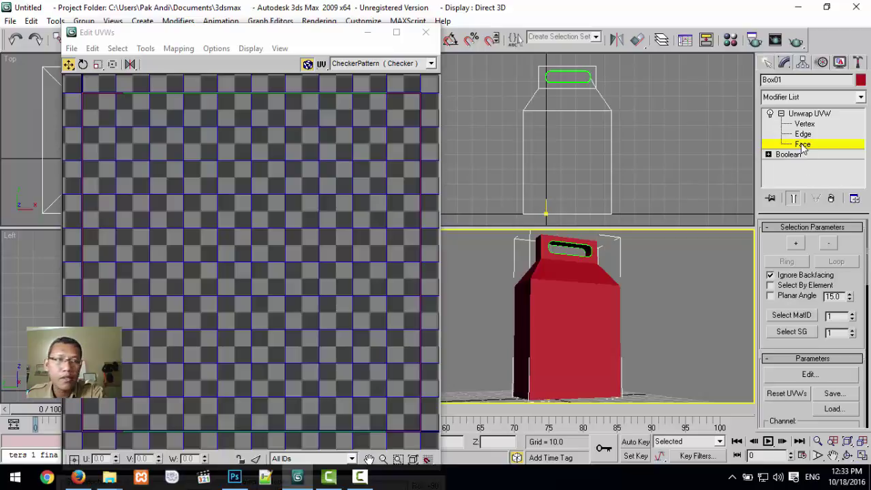
pyautogui.click(179, 51)
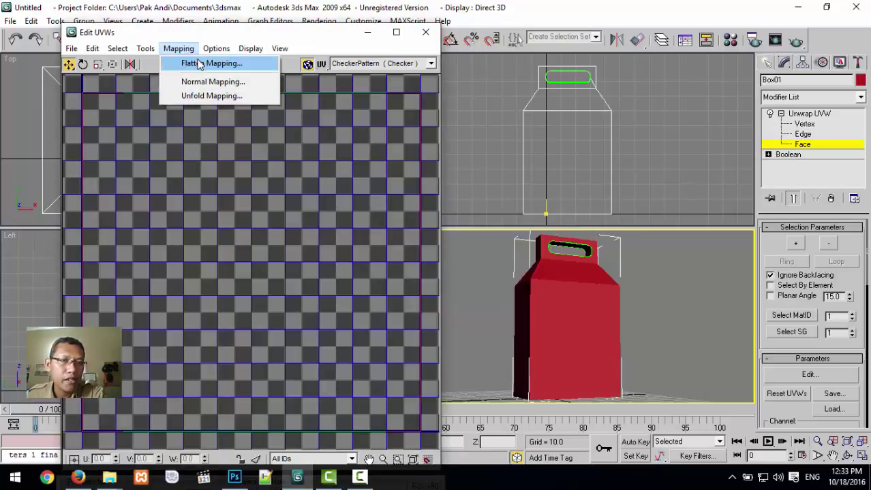
pyautogui.click(202, 63)
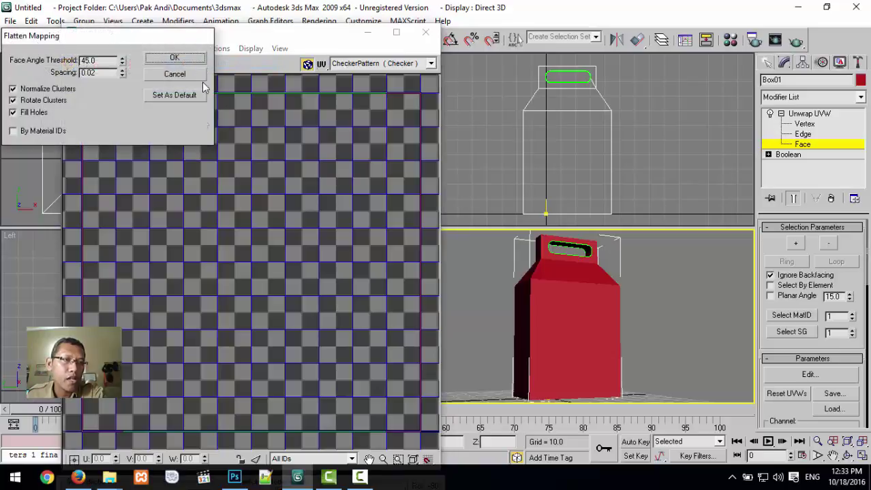
pyautogui.moveTo(68, 38); pyautogui.dragTo(187, 99)
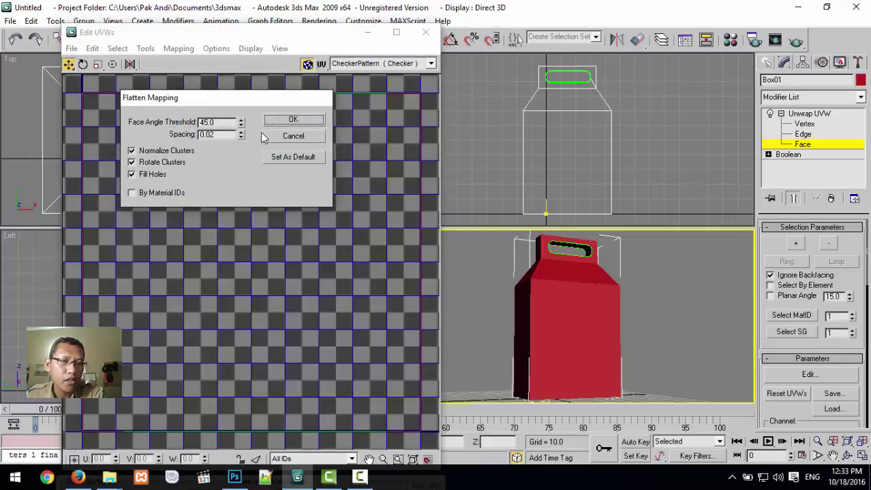
pyautogui.click(294, 120)
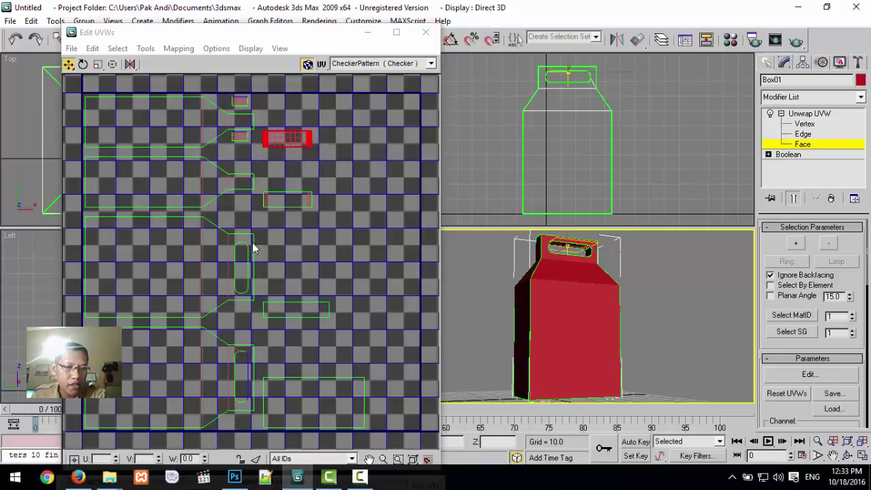
# - Hide the checker pattern behind the flattened UVs so only the wireframe layout is displayed
pyautogui.click(308, 64)
pyautogui.click(307, 65)
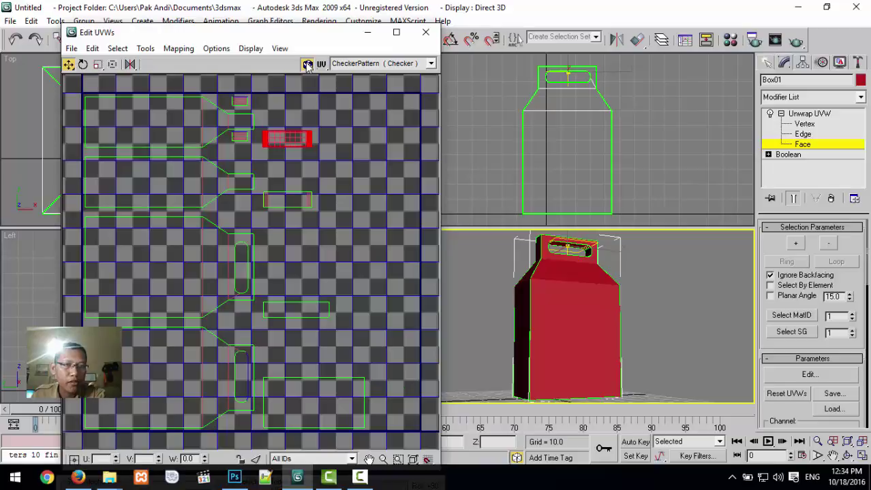
pyautogui.click(308, 65)
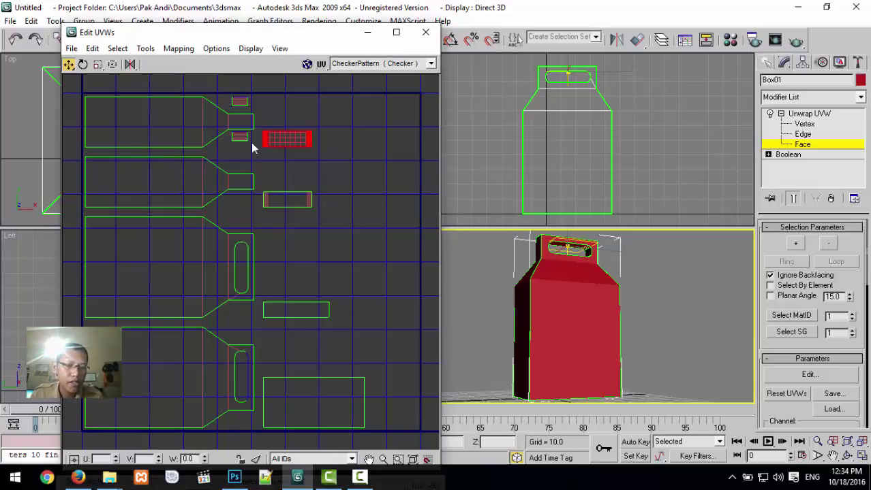
# - Switch to Photoshop, create a new document and paste the screenshot of the UV layout into it
pyautogui.click(234, 480)
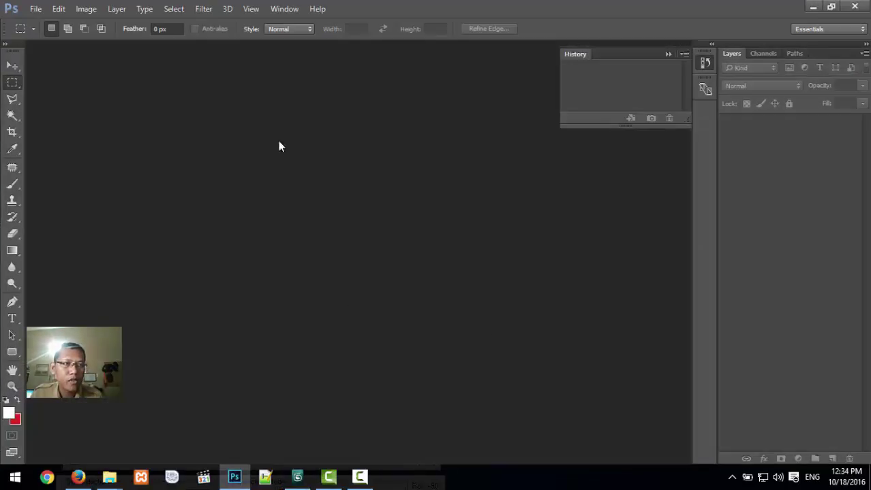
pyautogui.click(35, 9)
pyautogui.click(20, 23)
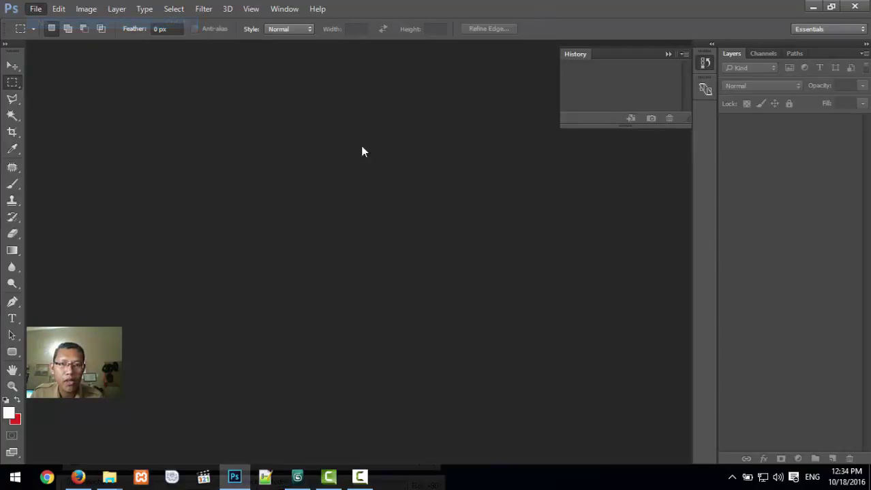
pyautogui.click(549, 96)
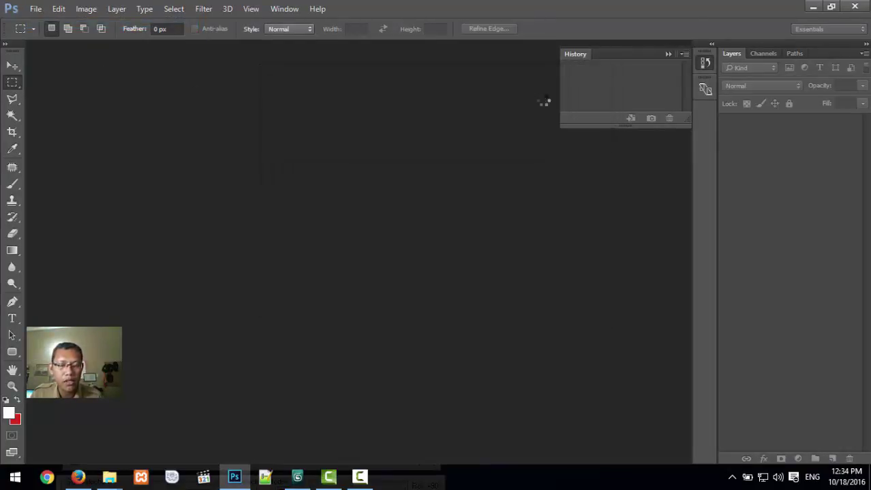
pyautogui.hotkey('ctrl', 'v')
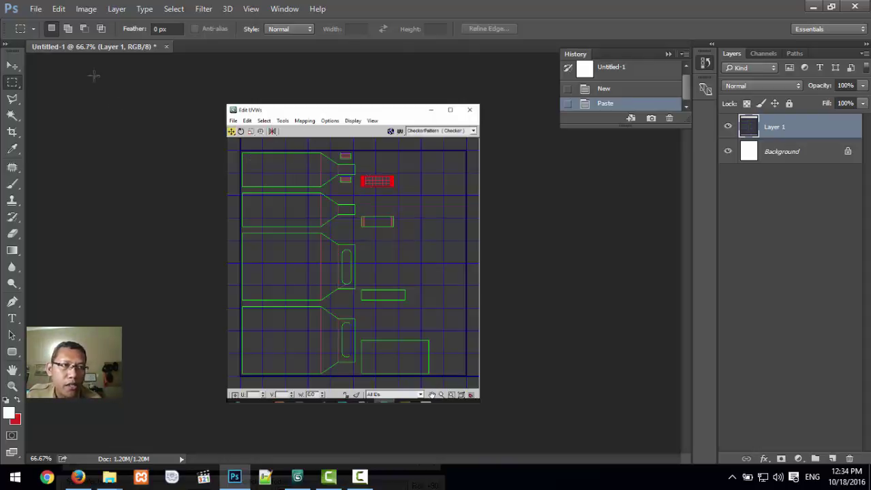
# - Start opening an image and browse to the A-09 Pussy Milk folder inside 3DStudioMax Materi on drive E
pyautogui.click(36, 9)
pyautogui.click(38, 32)
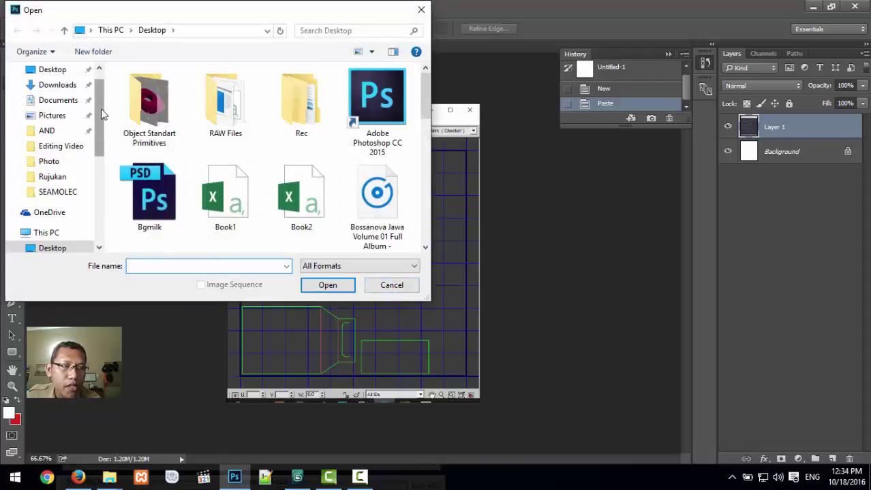
pyautogui.scroll(1, 82, 109)
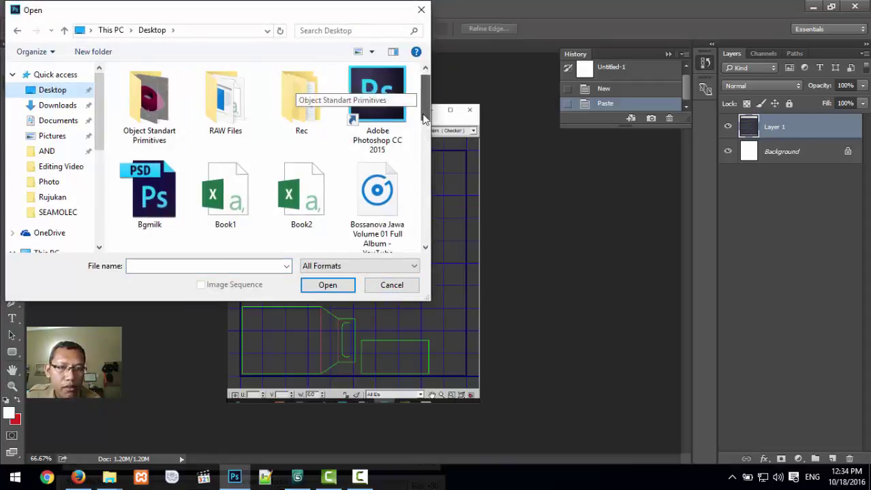
pyautogui.moveTo(422, 119); pyautogui.dragTo(420, 211)
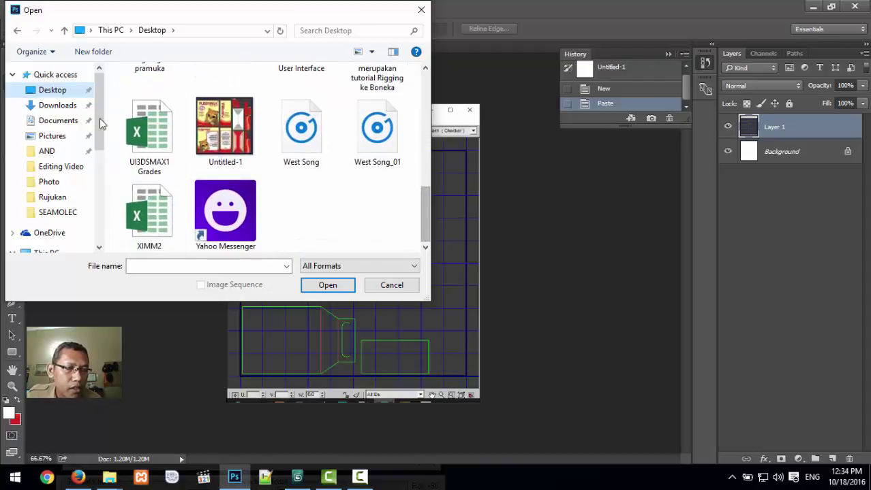
pyautogui.moveTo(100, 123); pyautogui.dragTo(112, 194)
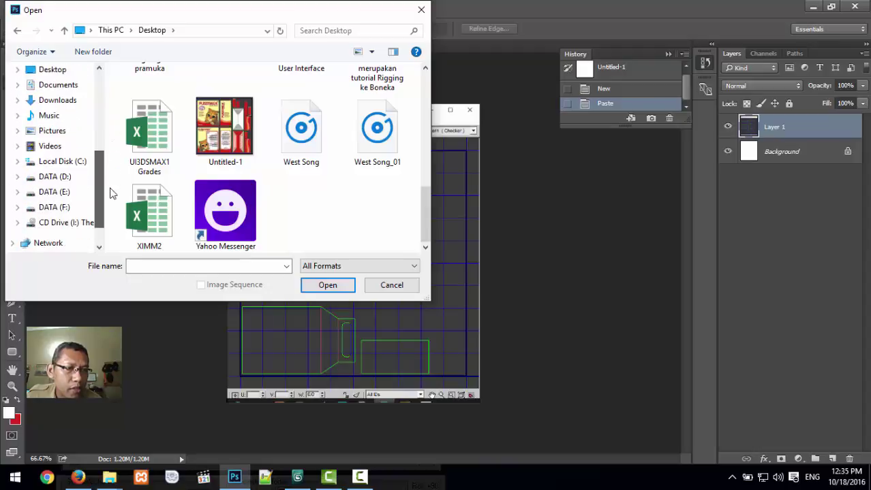
pyautogui.click(59, 191)
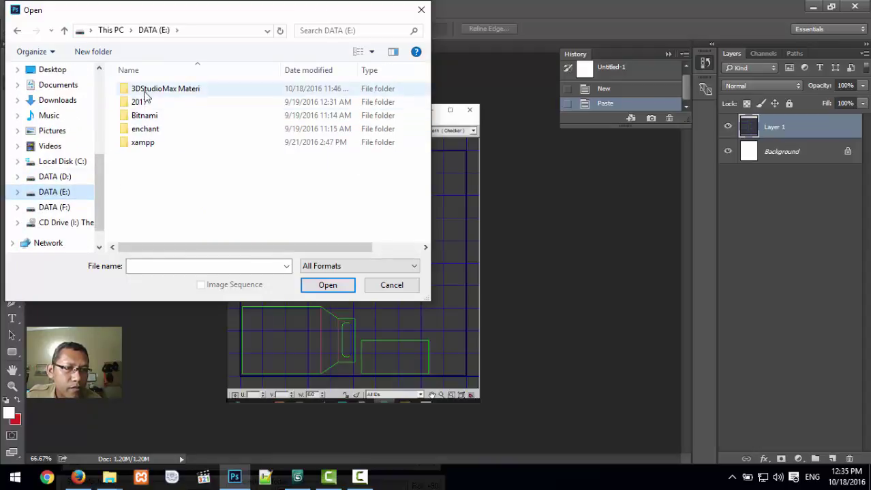
pyautogui.doubleClick(145, 92)
pyautogui.doubleClick(142, 196)
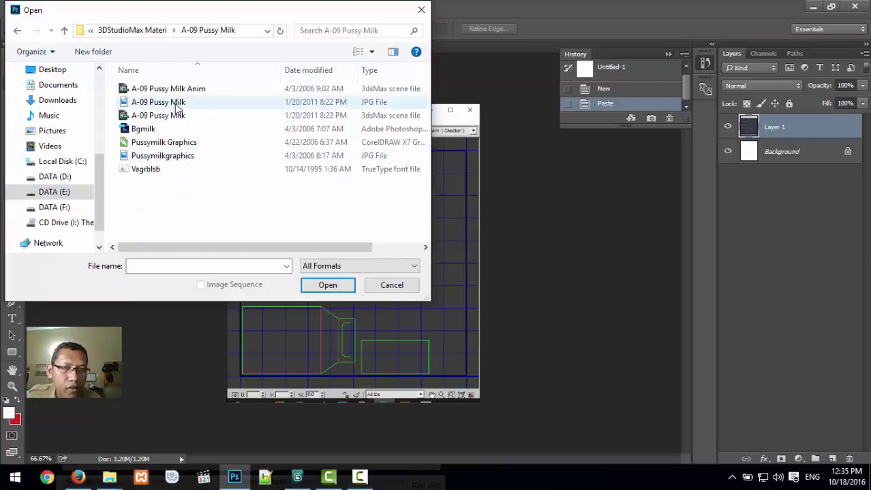
# - Display the folder's files as large thumbnails and open the image Pussymilkgraphics
pyautogui.click(358, 52)
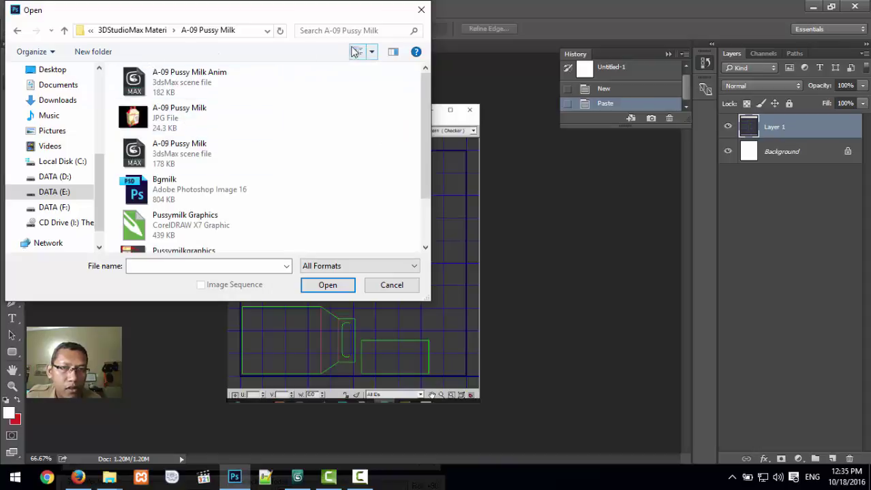
pyautogui.click(371, 52)
pyautogui.click(433, 34)
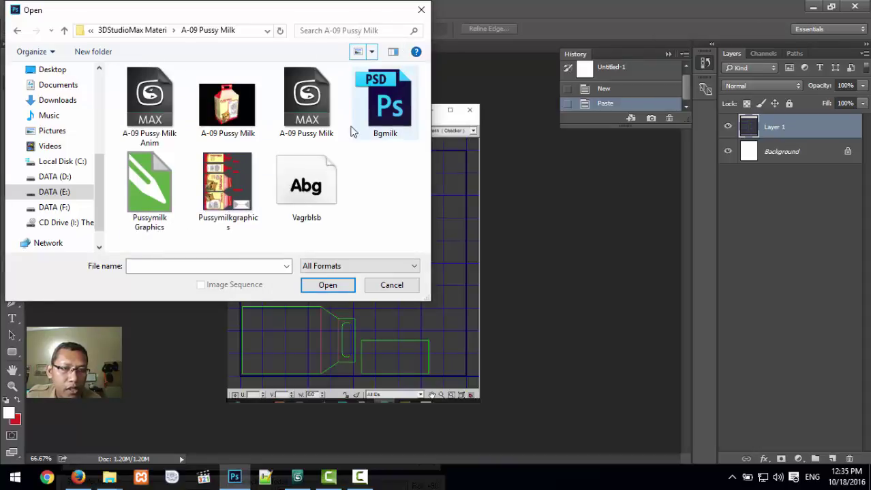
pyautogui.click(245, 199)
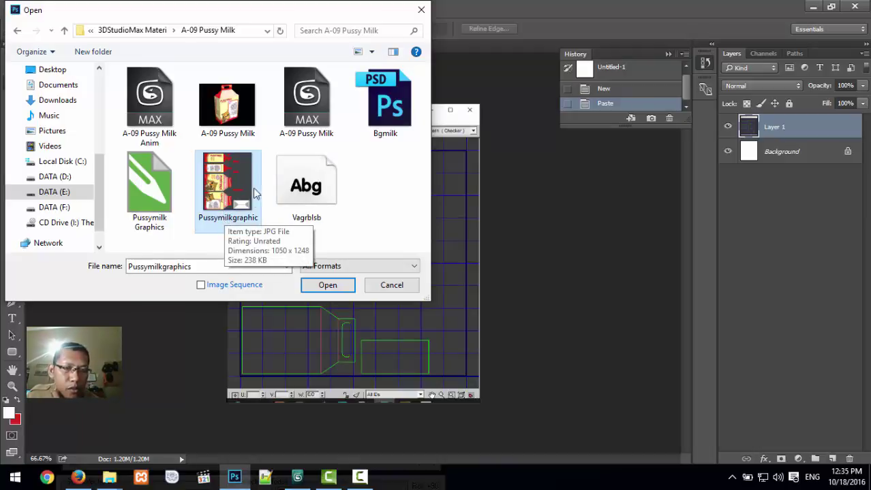
pyautogui.click(327, 285)
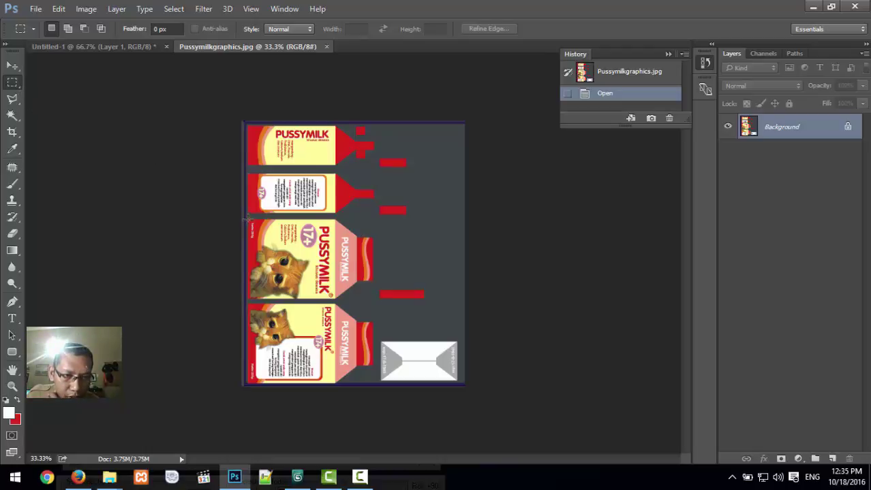
# - Copy the rectangular panel with the large cat from the Pussymilk artwork and paste it onto a new layer above the UV layout
pyautogui.moveTo(246, 219); pyautogui.dragTo(335, 297)
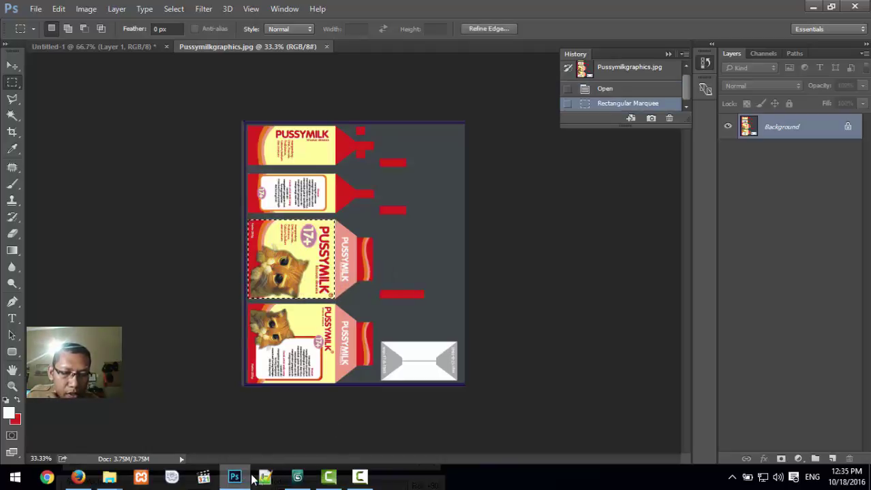
pyautogui.click(297, 479)
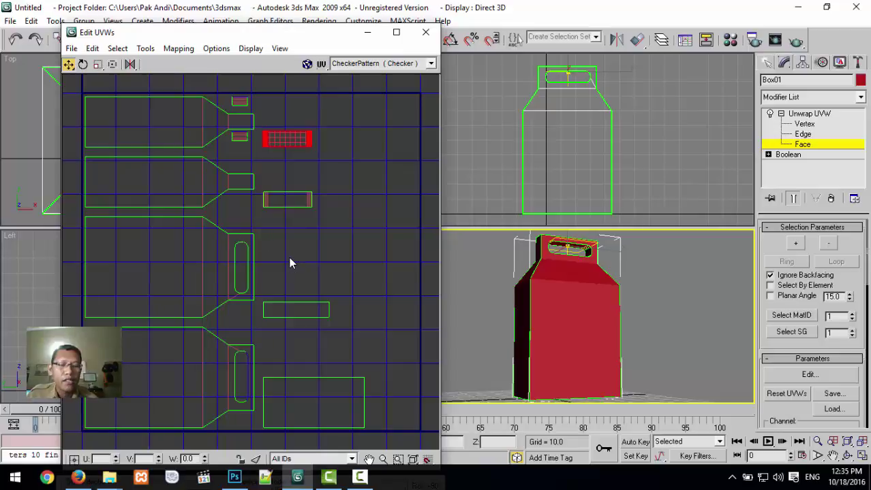
pyautogui.click(234, 481)
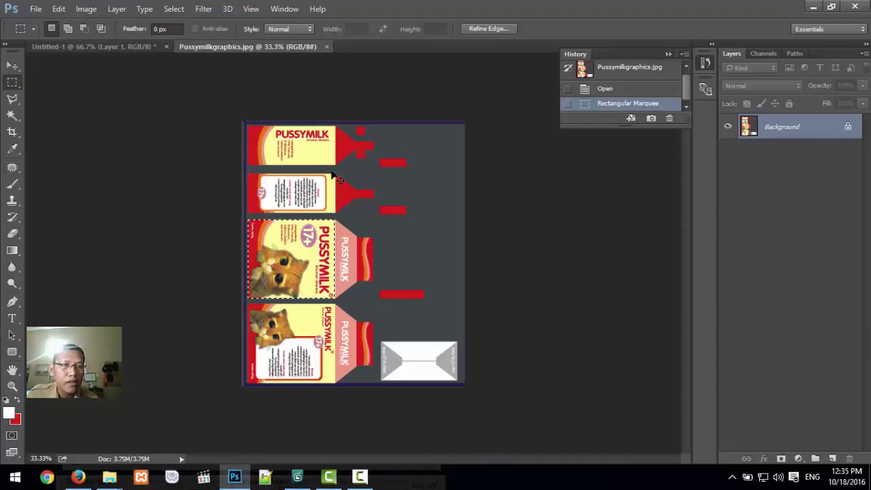
pyautogui.click(116, 46)
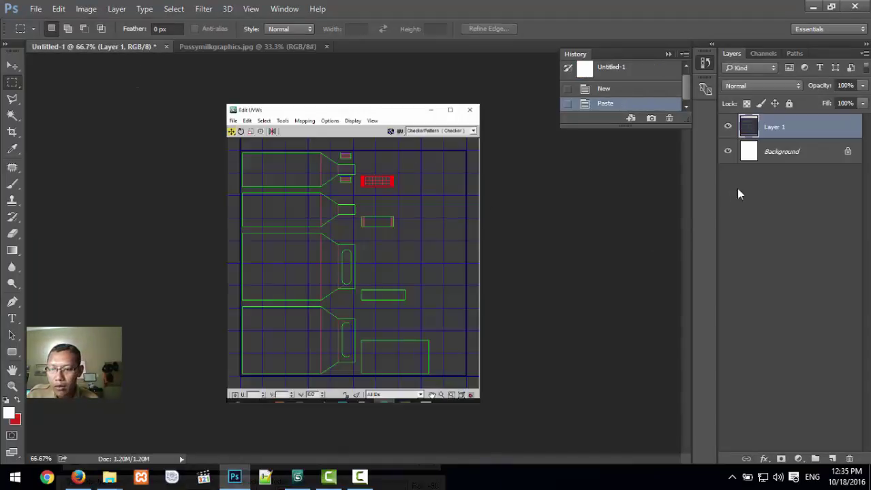
pyautogui.click(832, 458)
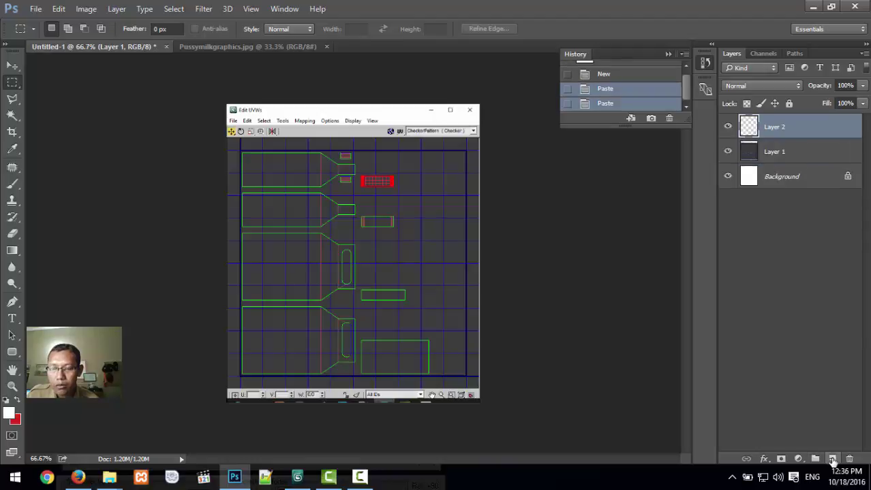
pyautogui.hotkey('ctrl', 'v')
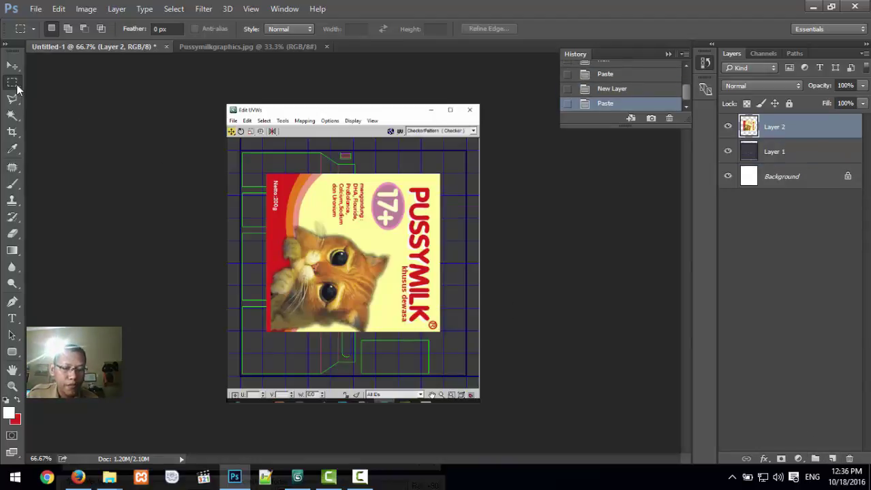
pyautogui.hotkey('ctrl', 't')
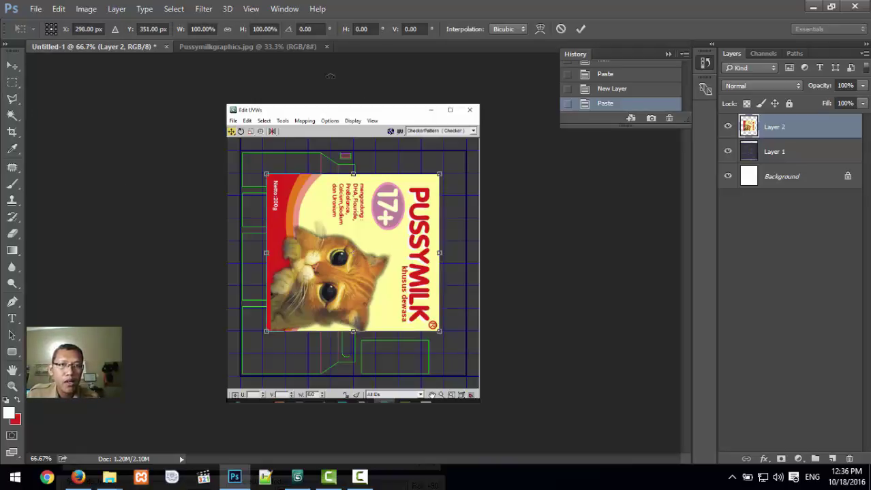
pyautogui.click(286, 31)
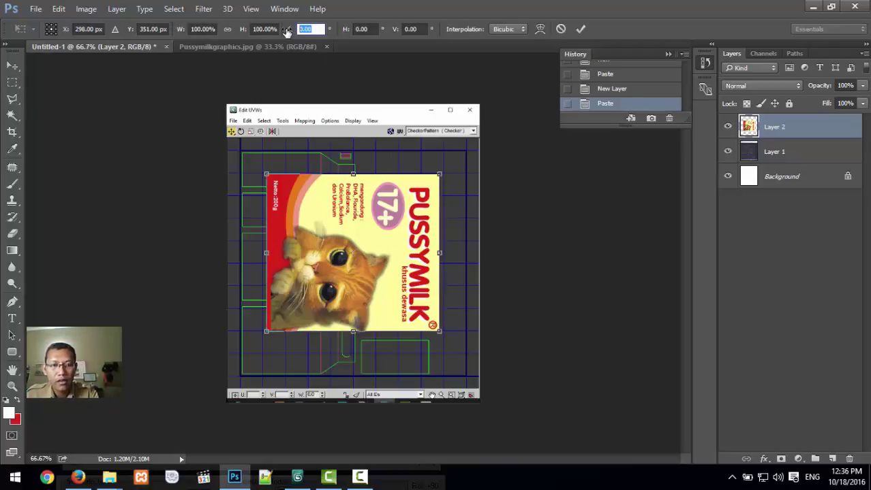
pyautogui.write('-90')
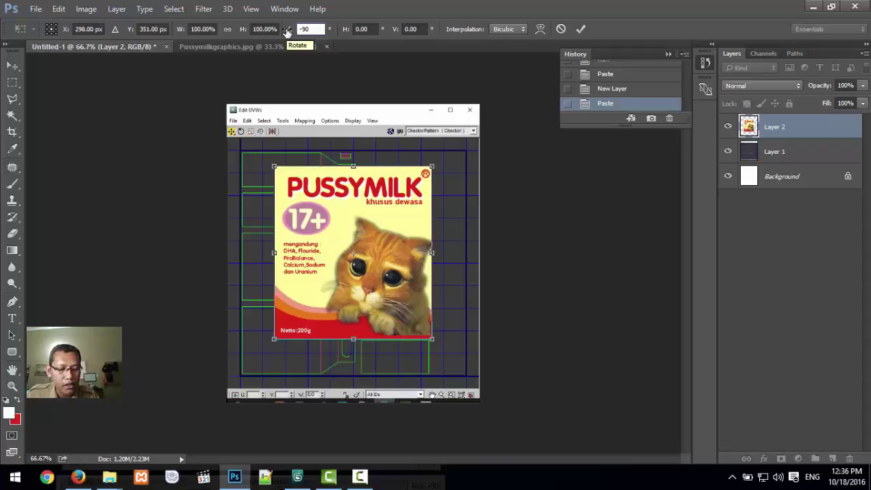
pyautogui.press('Return')
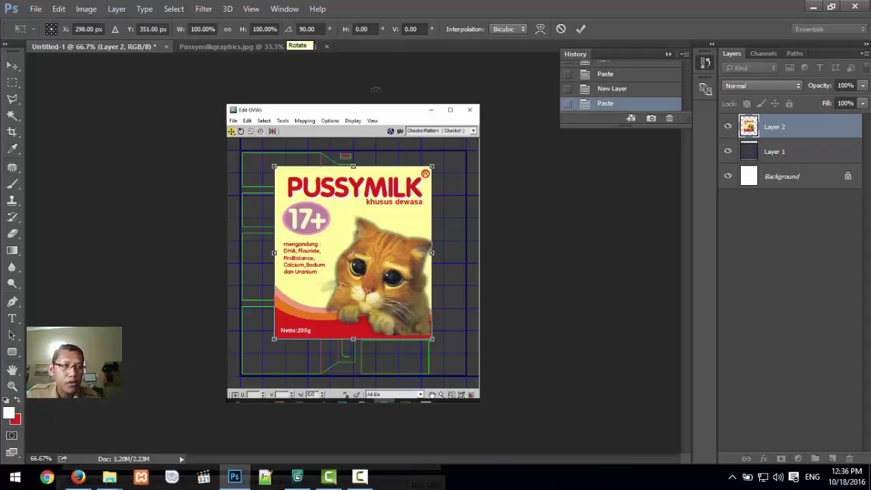
pyautogui.click(12, 66)
pyautogui.click(389, 190)
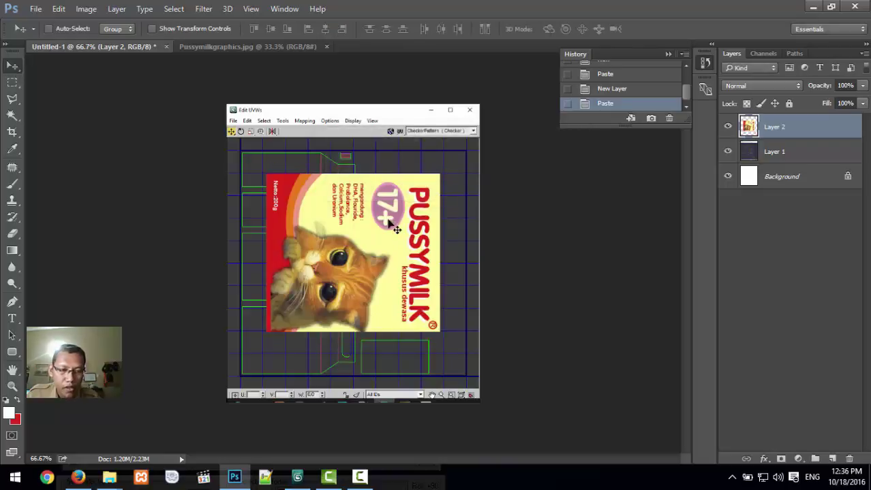
# - Move the large cat panel onto the lowest UV island and scale it down to fill that island's rectangular body
pyautogui.moveTo(385, 213); pyautogui.dragTo(356, 256)
pyautogui.hotkey('ctrl', 't')
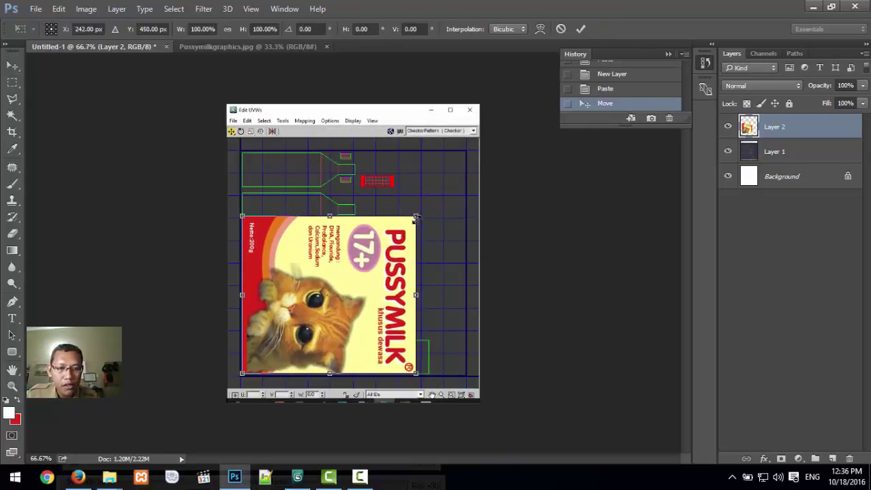
pyautogui.moveTo(415, 219); pyautogui.dragTo(323, 306)
pyautogui.press('Return')
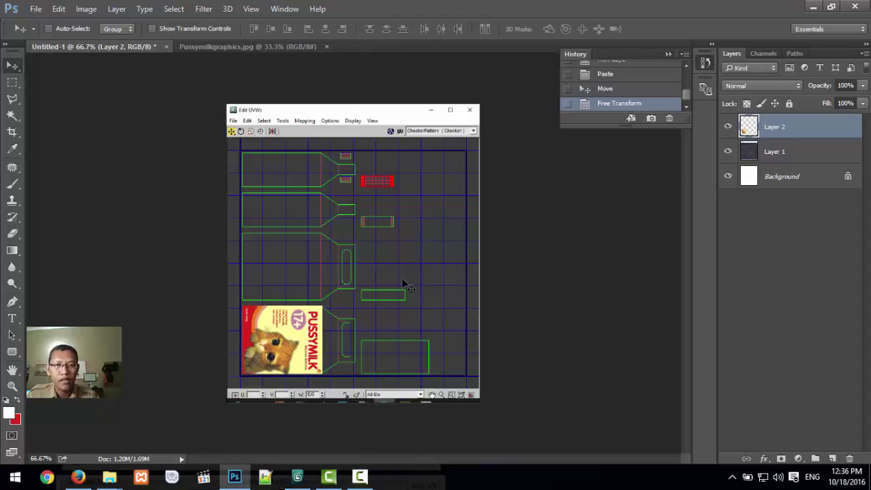
# - Copy the panel with the small cat and white text box from the Pussymilk artwork and paste it onto a new layer
pyautogui.click(212, 46)
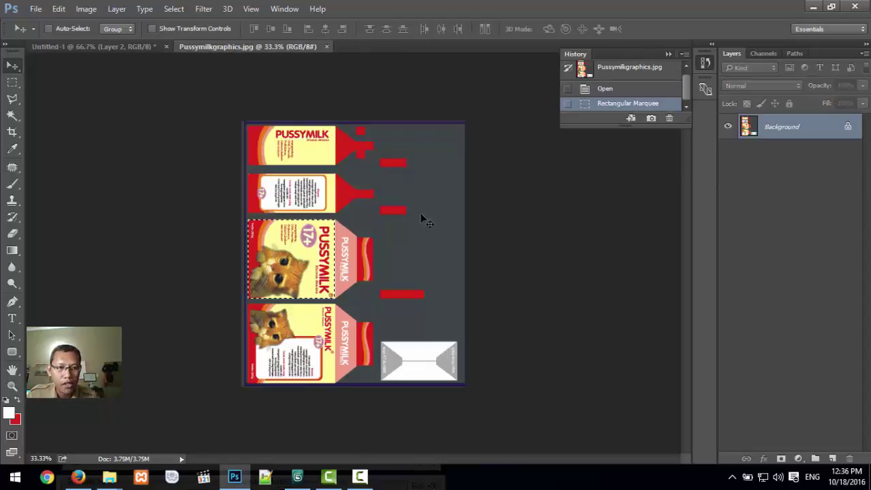
pyautogui.moveTo(304, 275)
pyautogui.mouseDown()
pyautogui.moveTo(283, 262)
pyautogui.moveTo(286, 307)
pyautogui.moveTo(310, 242)
pyautogui.moveTo(305, 274)
pyautogui.mouseUp()
pyautogui.hotkey('ctrl', 'z')
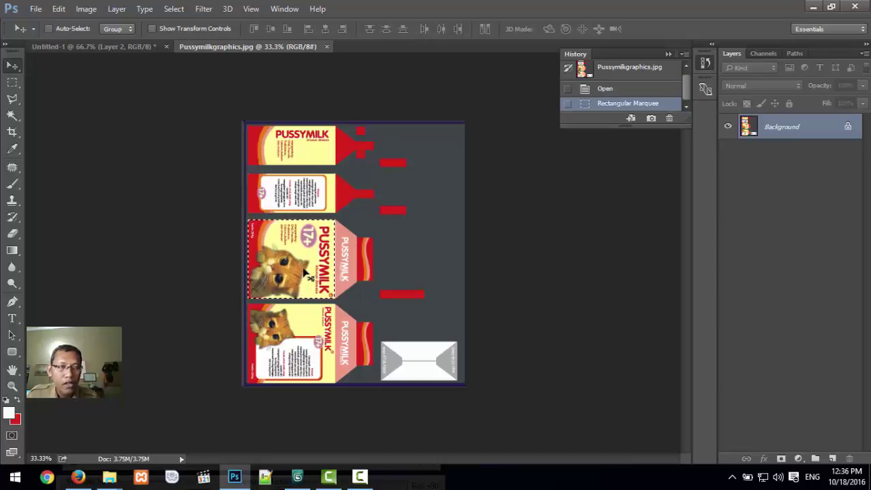
pyautogui.click(15, 83)
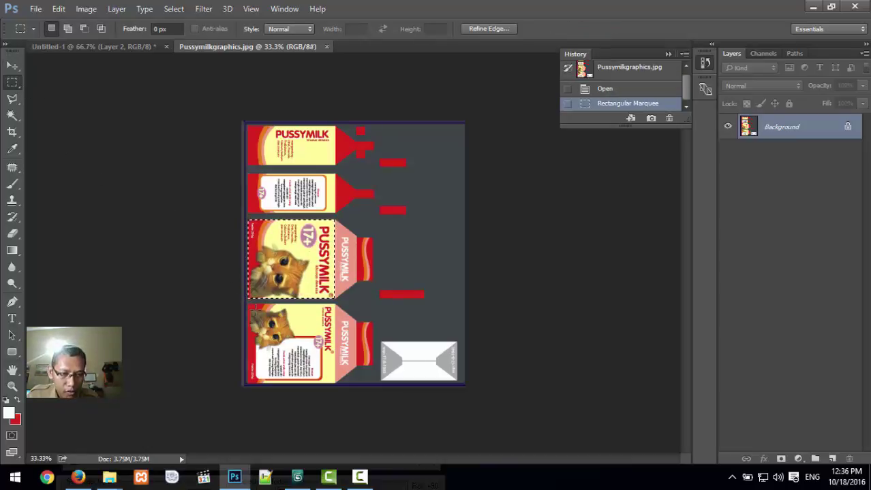
pyautogui.moveTo(247, 304); pyautogui.dragTo(335, 384)
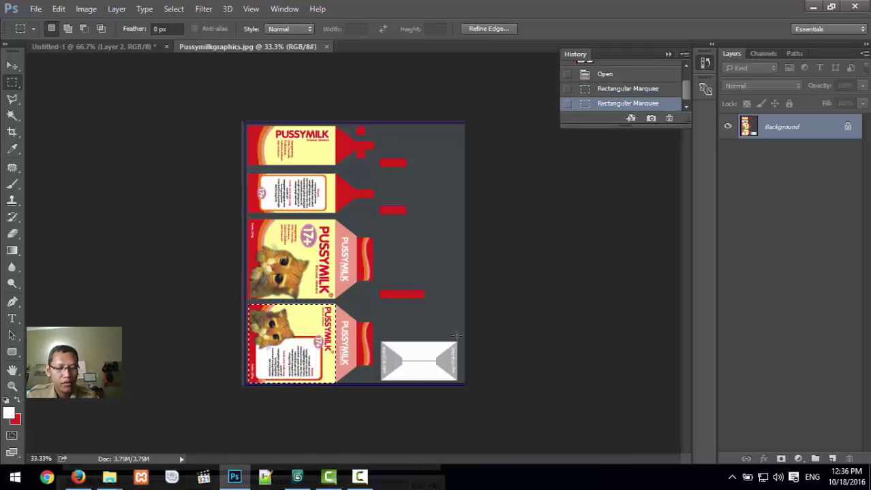
pyautogui.click(133, 46)
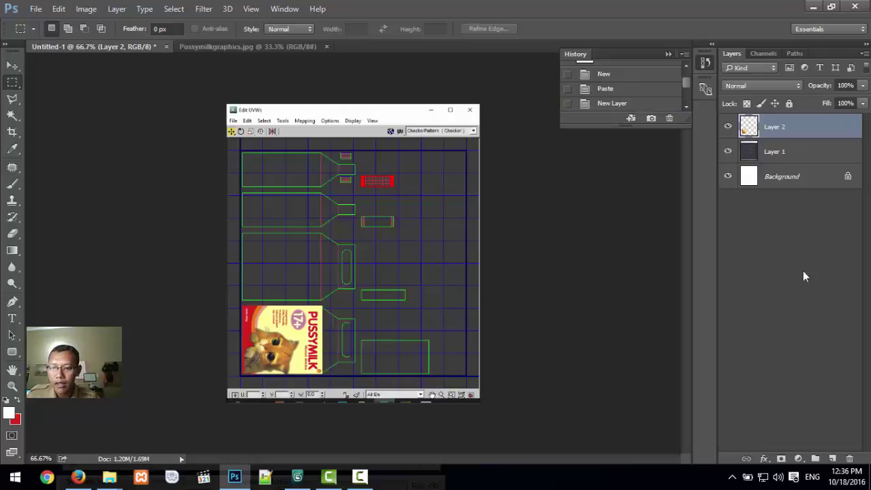
pyautogui.click(832, 460)
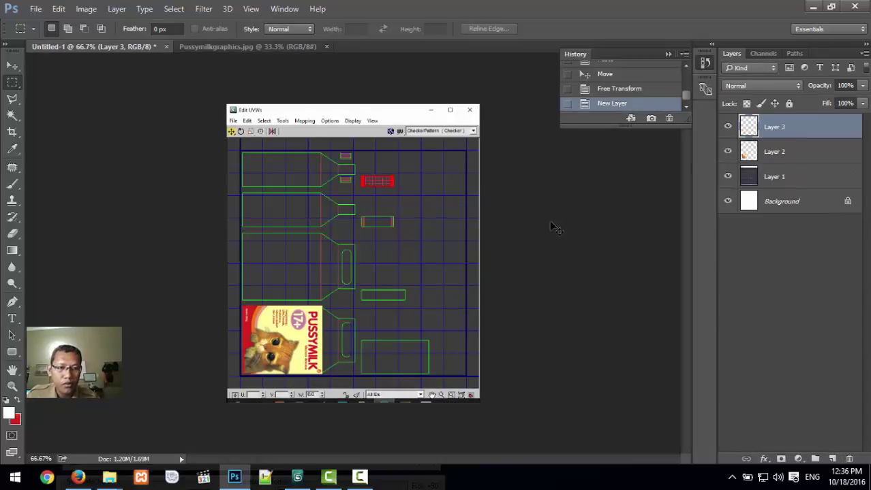
pyautogui.hotkey('ctrl', 'v')
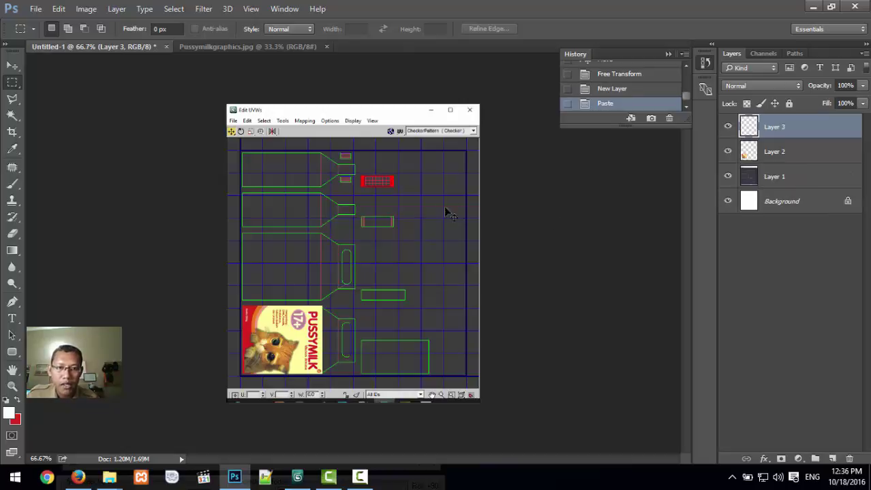
# - Scale the small-cat panel to about 45% width and 43% height and align it with the rectangular body of the third UV island down
pyautogui.click(19, 64)
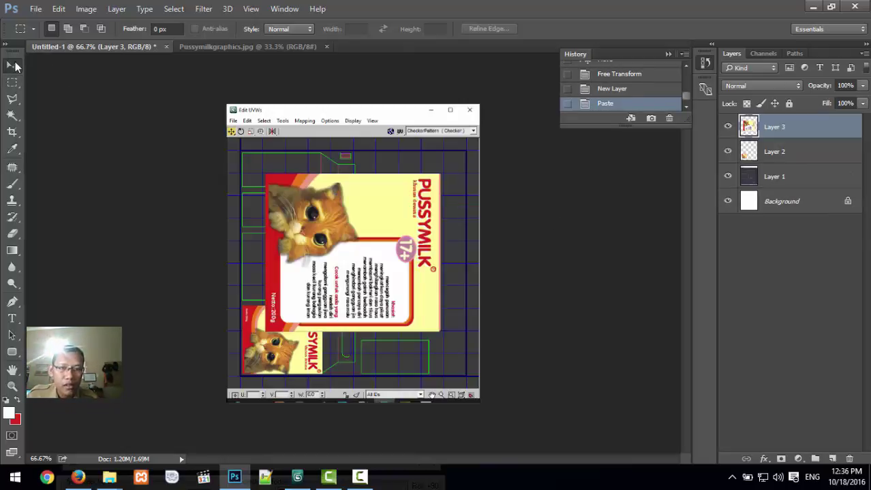
pyautogui.moveTo(373, 244); pyautogui.dragTo(366, 217)
pyautogui.hotkey('ctrl', 't')
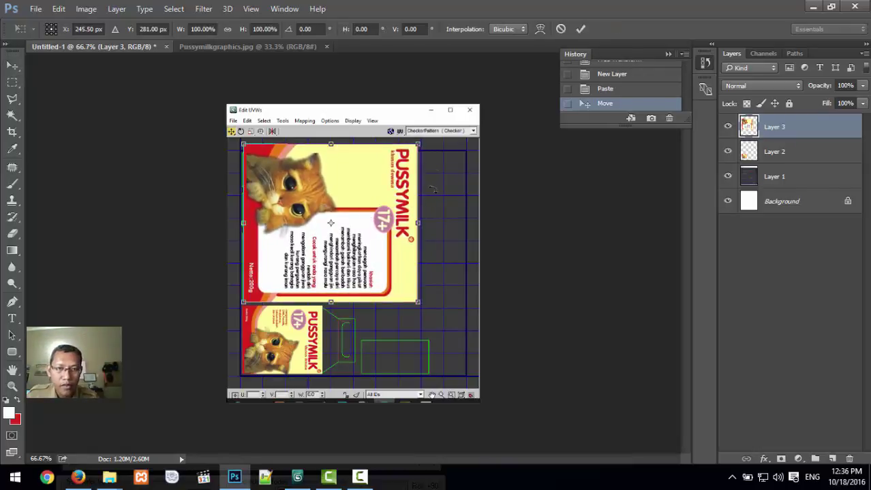
pyautogui.moveTo(417, 145); pyautogui.dragTo(321, 234)
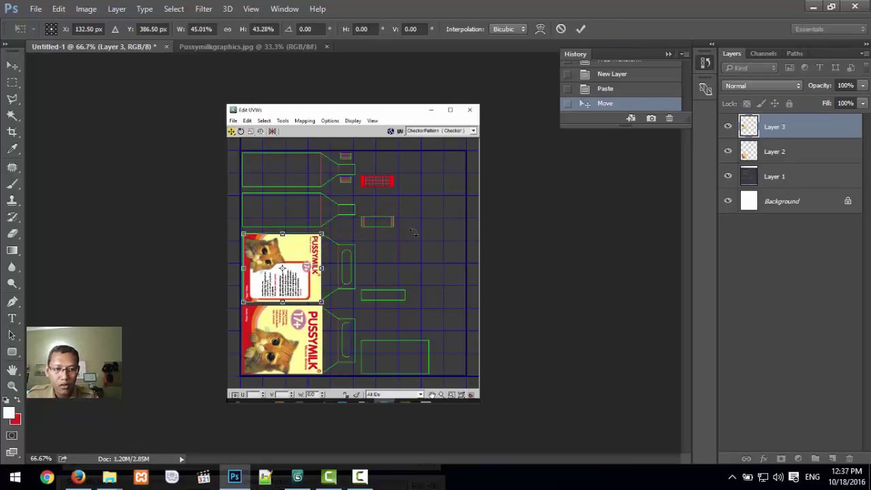
pyautogui.press('Left')
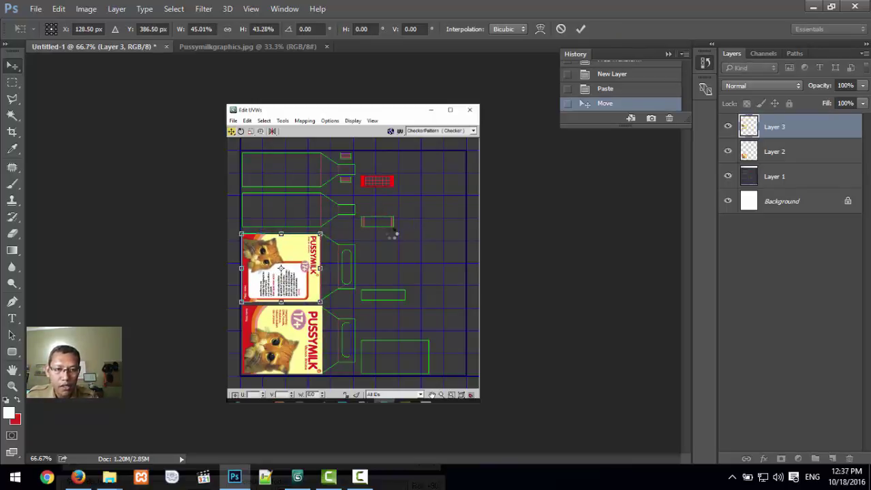
pyautogui.press('Return')
pyautogui.press('Left')
pyautogui.press('Left')
pyautogui.press('Left')
pyautogui.press('Left')
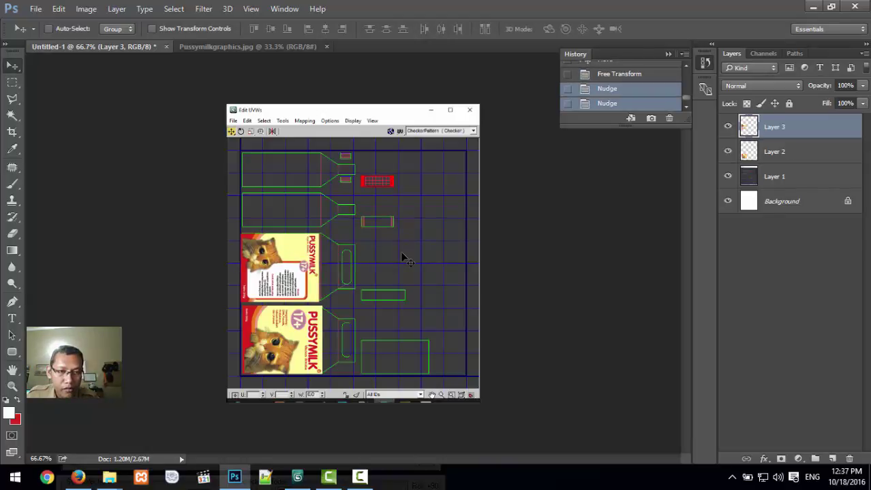
pyautogui.press('Left')
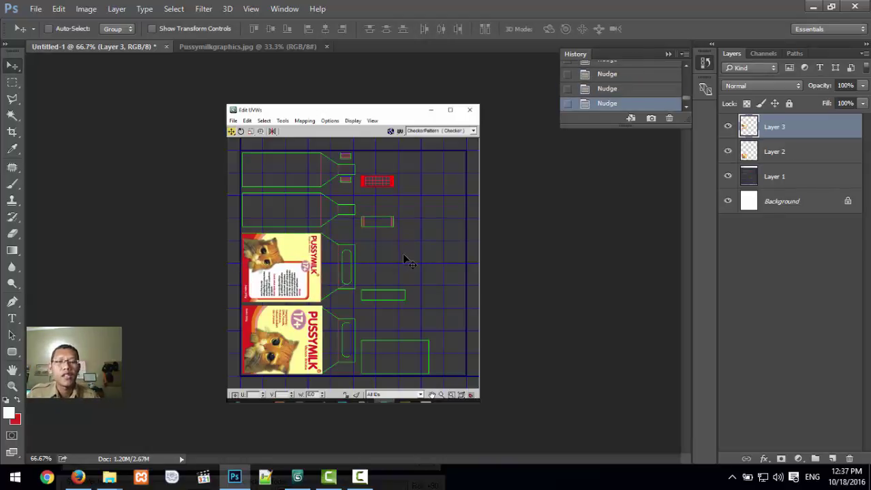
# - Copy the narrow panel with the white text box from the Pussymilk artwork and paste it onto a new layer of the UV document
pyautogui.click(218, 46)
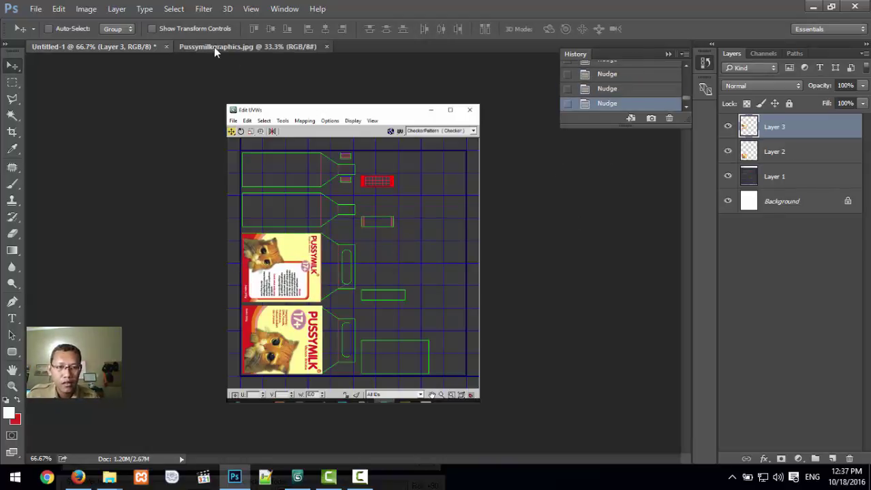
pyautogui.click(12, 83)
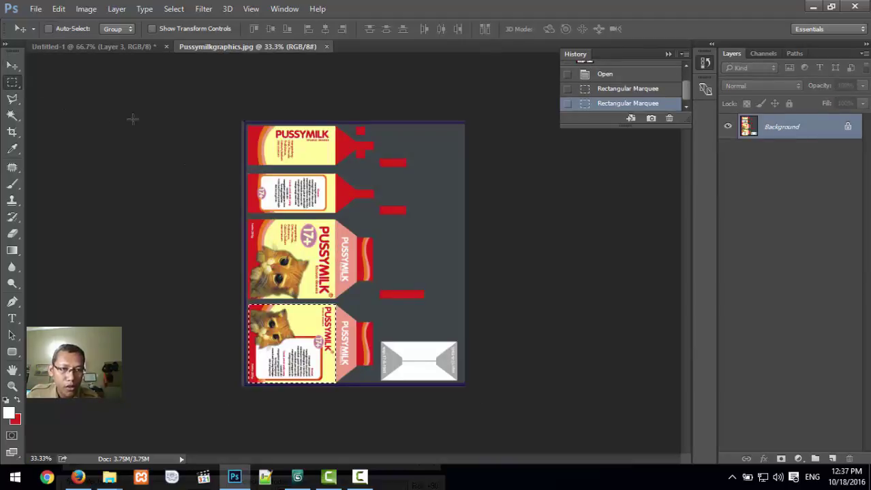
pyautogui.moveTo(248, 174); pyautogui.dragTo(335, 213)
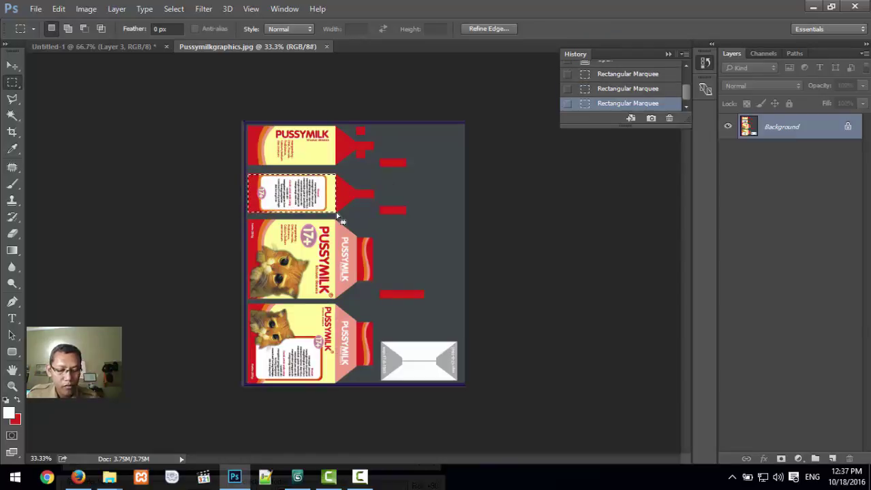
pyautogui.click(112, 49)
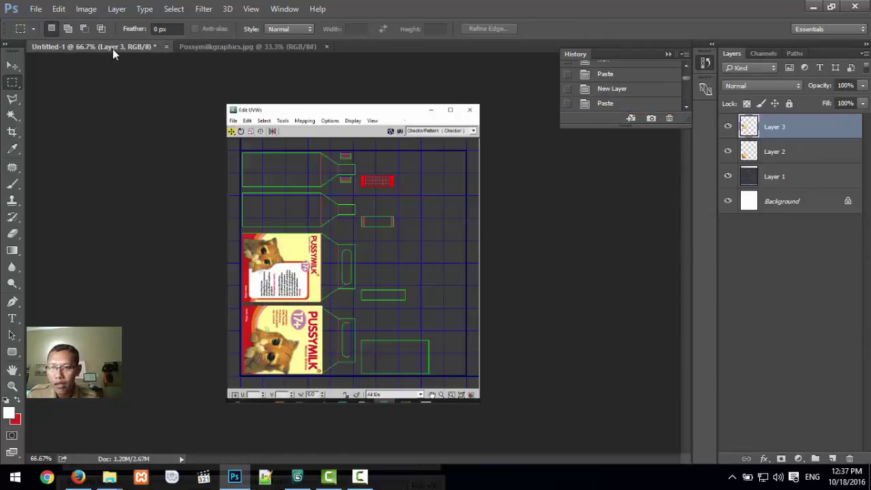
pyautogui.click(832, 458)
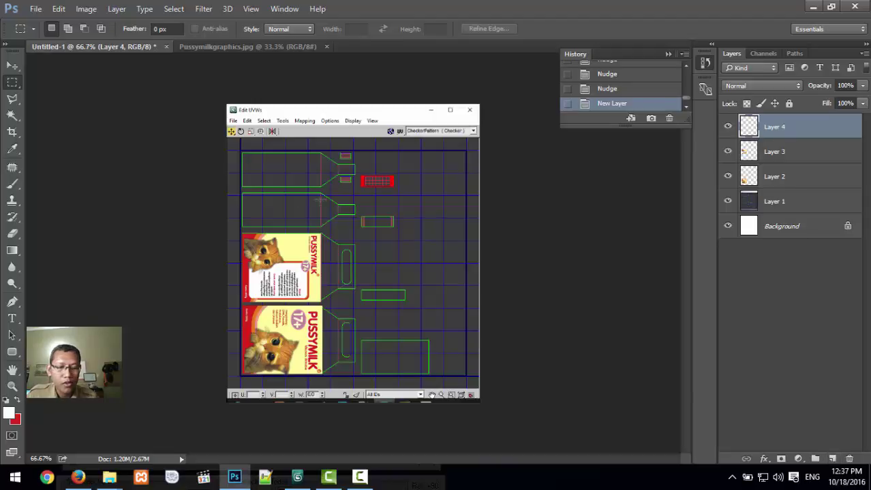
pyautogui.hotkey('ctrl', 'v')
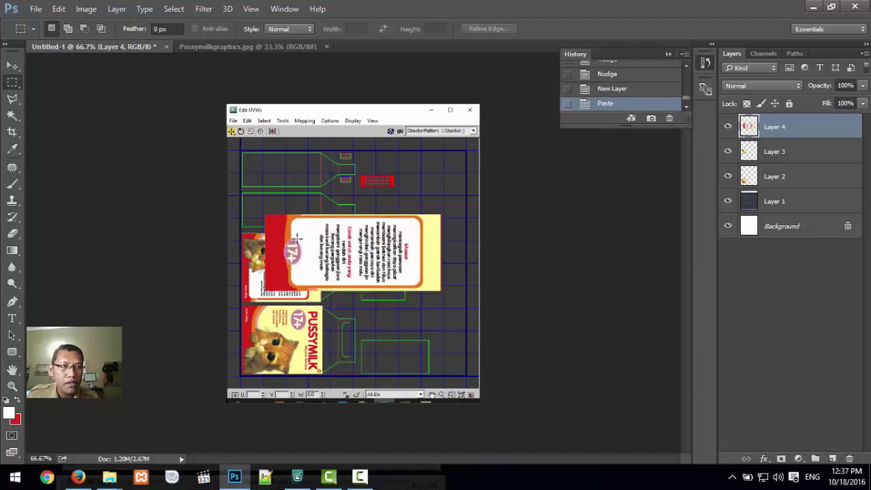
# - Move the narrow text panel onto the second UV island from the top and scale it to fit the rectangular body
pyautogui.click(12, 65)
pyautogui.moveTo(324, 261); pyautogui.dragTo(302, 240)
pyautogui.hotkey('ctrl', 't')
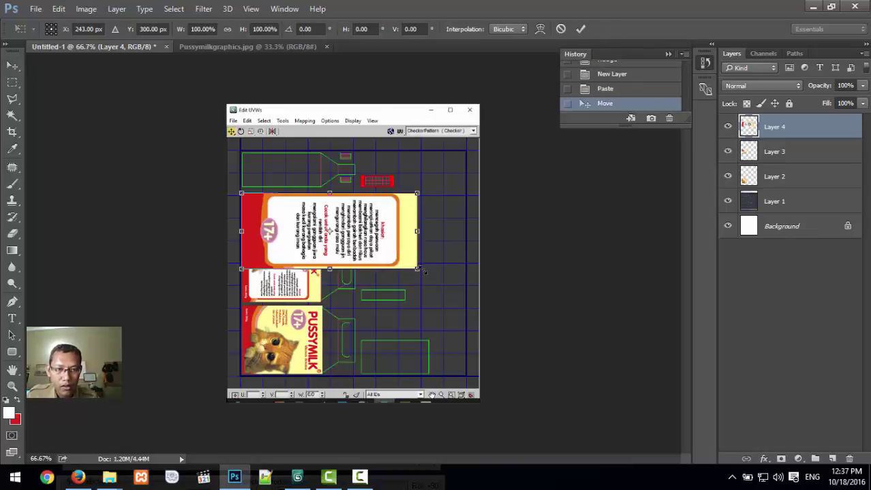
pyautogui.moveTo(388, 260); pyautogui.dragTo(327, 235)
pyautogui.press('Return')
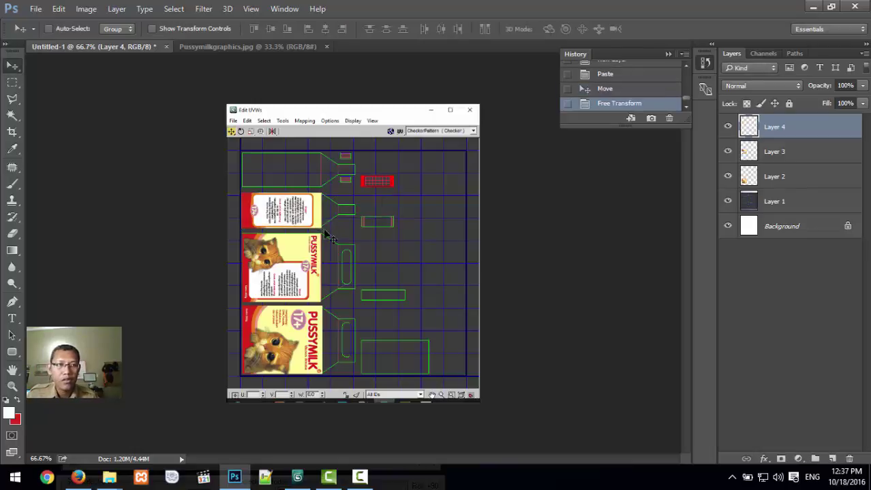
# - Copy the narrow PUSSYMILK title panel at the top of the artwork and paste it onto a new layer of the UV document
pyautogui.click(224, 45)
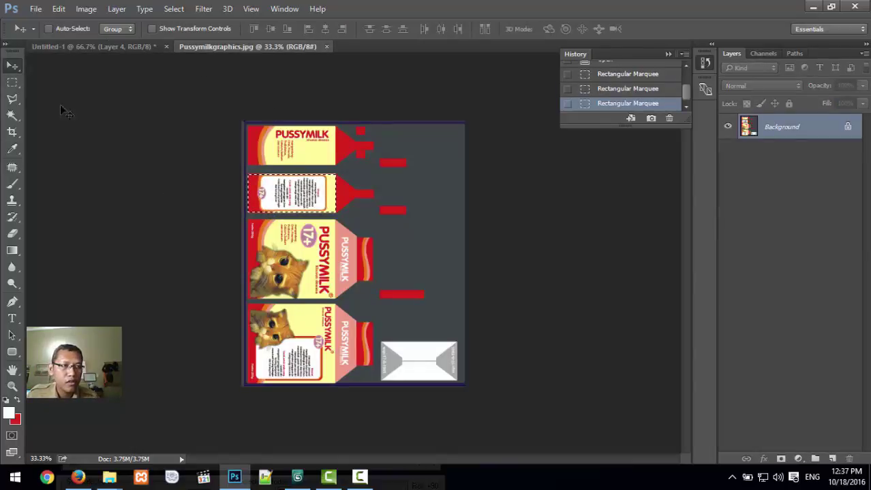
pyautogui.click(12, 81)
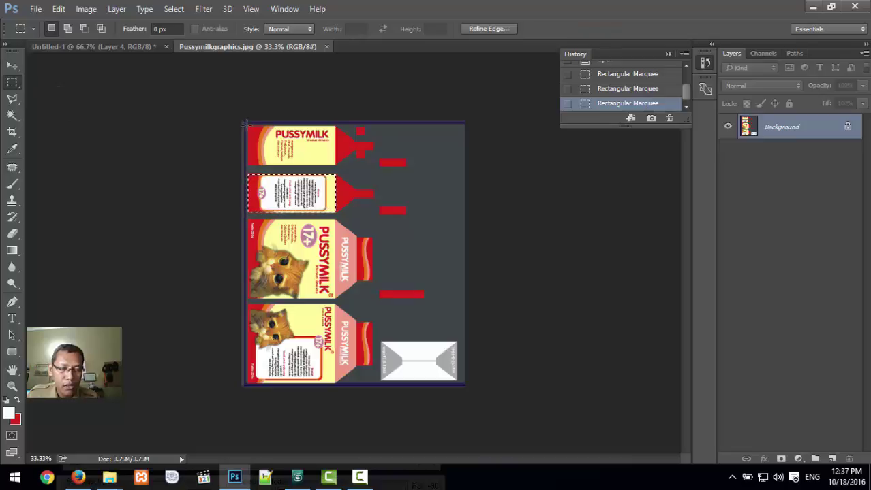
pyautogui.moveTo(247, 125); pyautogui.dragTo(336, 166)
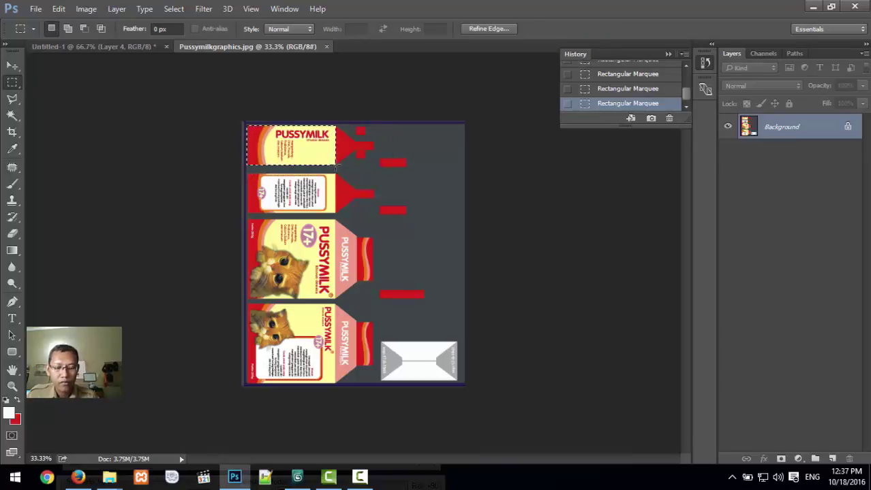
pyautogui.click(119, 47)
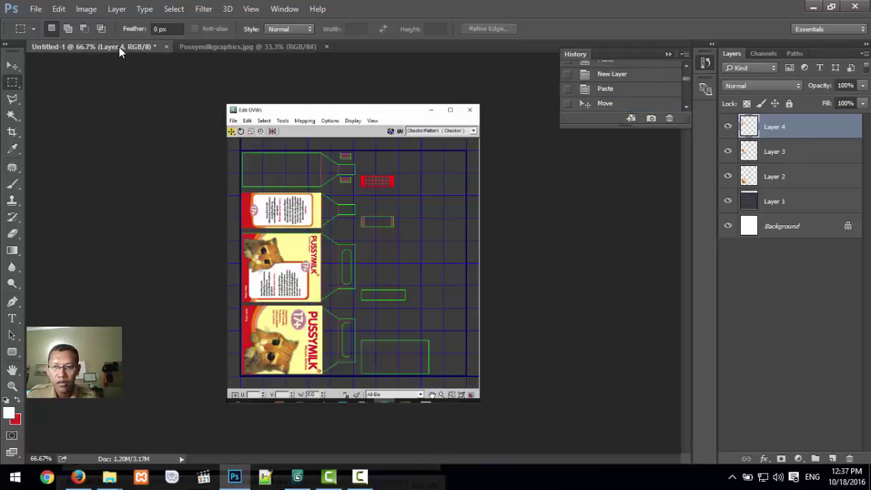
pyautogui.click(831, 459)
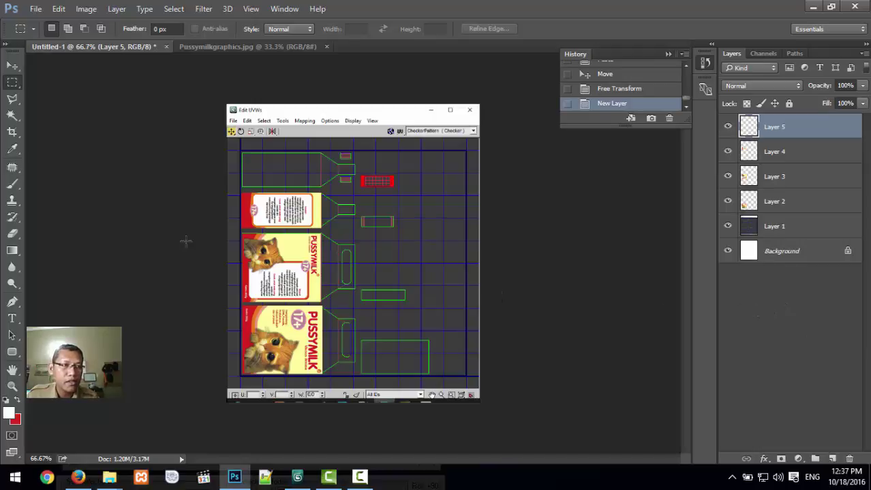
pyautogui.hotkey('ctrl', 'v')
# - Move the PUSSYMILK title panel onto the top UV island and scale it to fit the rectangular body
pyautogui.click(12, 66)
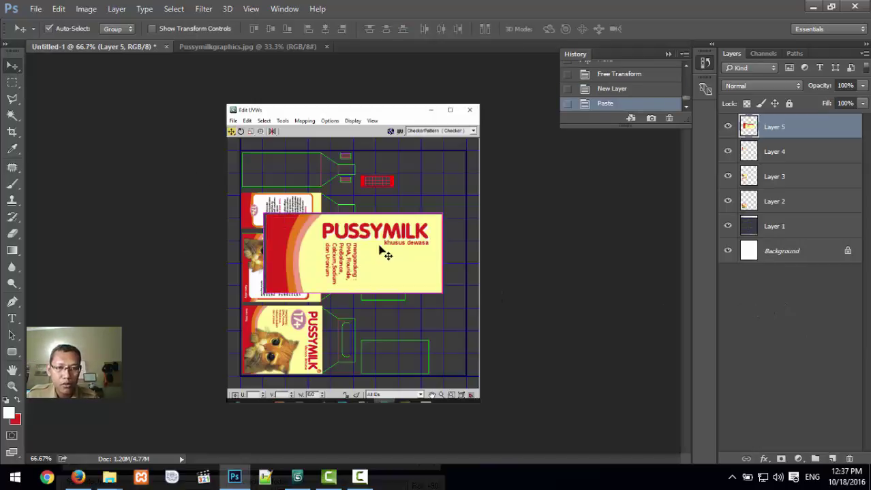
pyautogui.hotkey('ctrl', 't')
pyautogui.moveTo(384, 231); pyautogui.dragTo(346, 141)
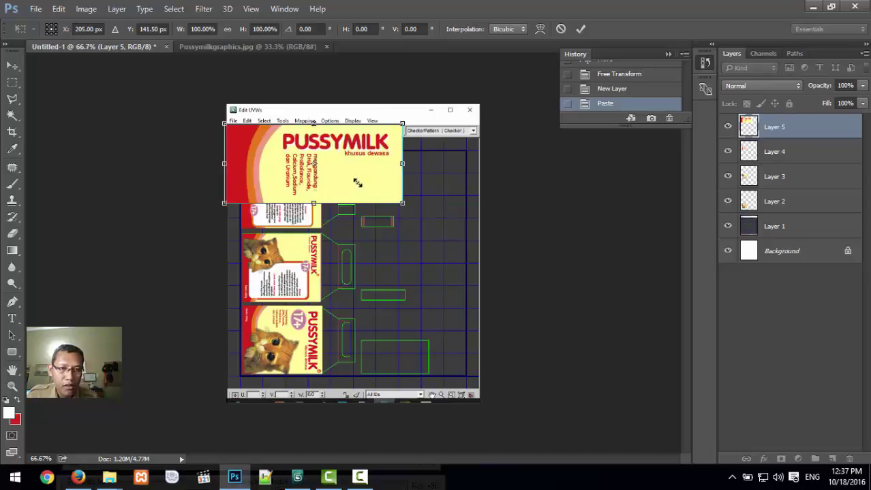
pyautogui.moveTo(357, 183); pyautogui.dragTo(301, 175)
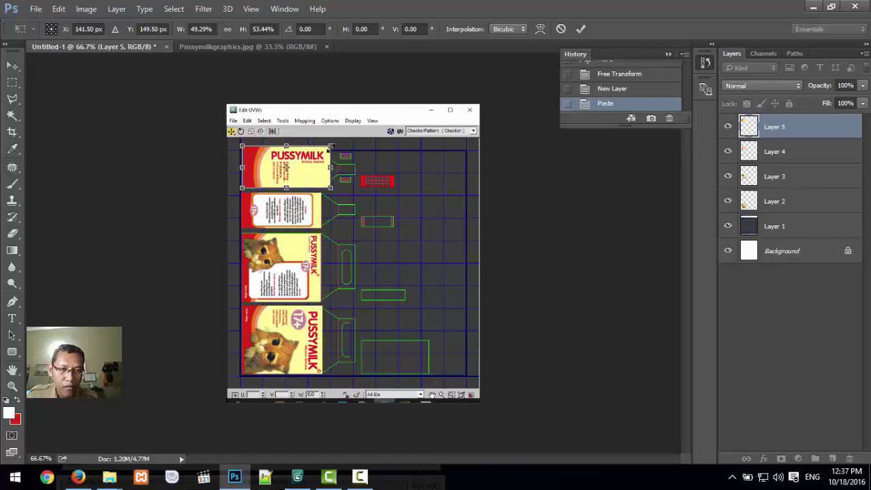
pyautogui.moveTo(330, 146); pyautogui.dragTo(320, 151)
pyautogui.press('Return')
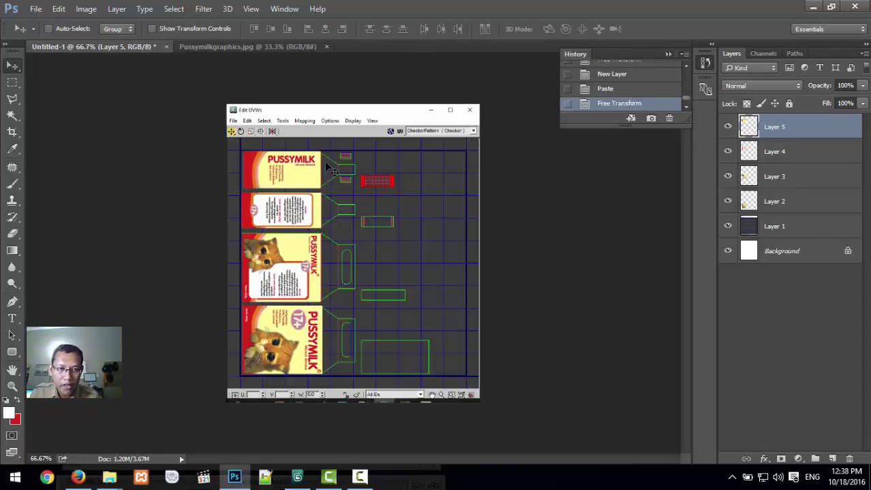
# - Outline the red triangular neck beside the white text-box panel in the Pussymilk artwork with the Polygonal Lasso
pyautogui.click(270, 47)
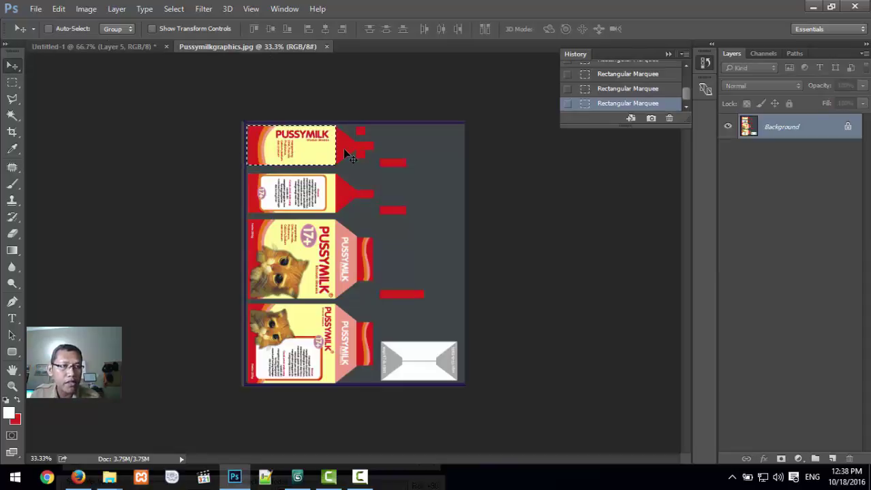
pyautogui.click(13, 100)
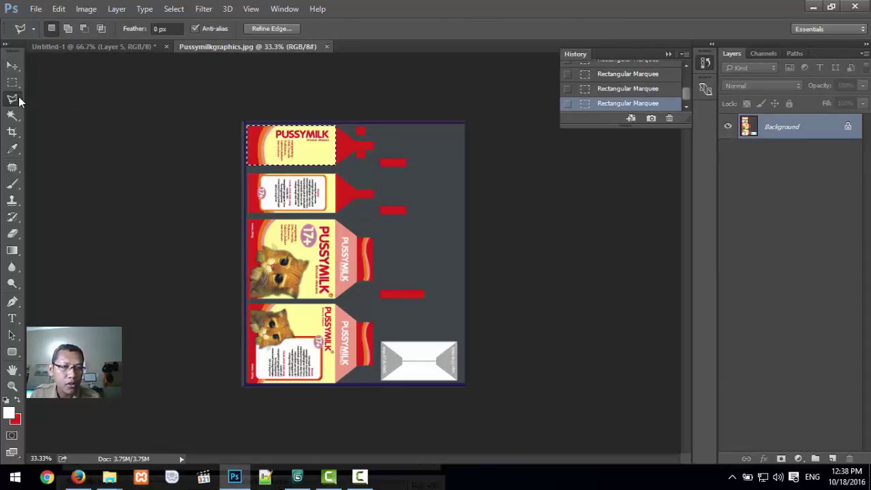
pyautogui.click(336, 175)
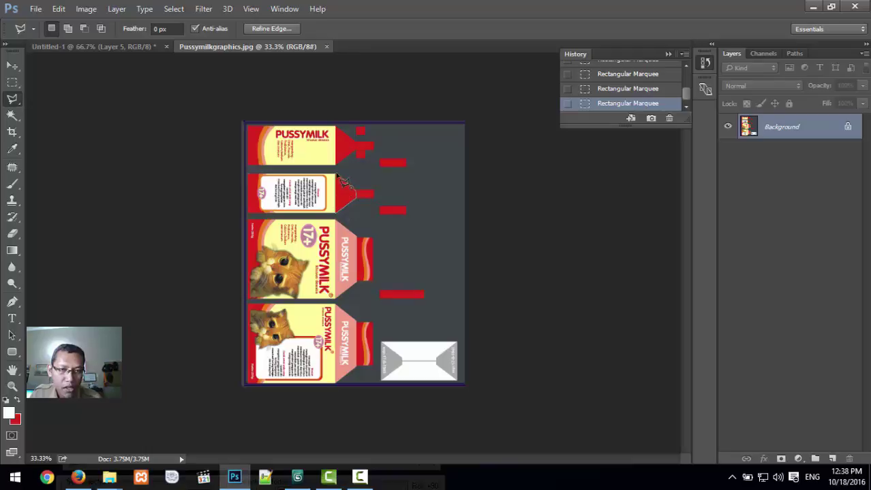
pyautogui.click(337, 175)
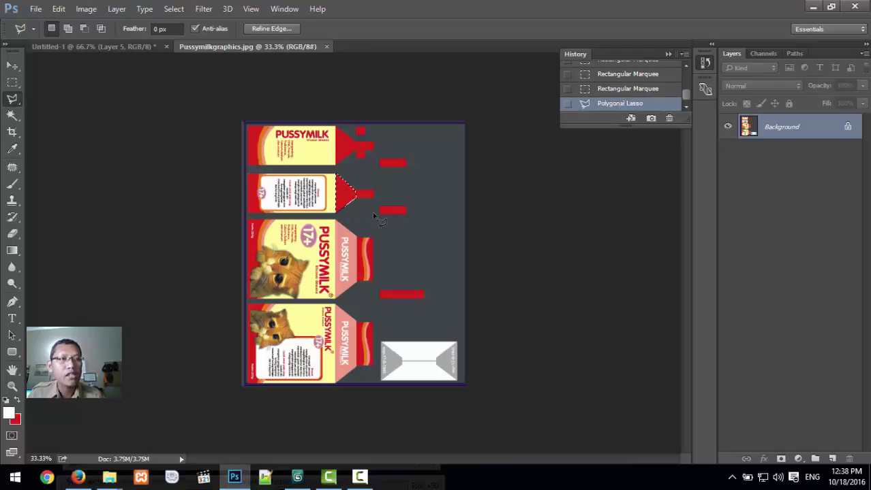
# - Add a new layer to the UV document and outline the top island's tapered neck with the Polygonal Lasso
pyautogui.click(113, 49)
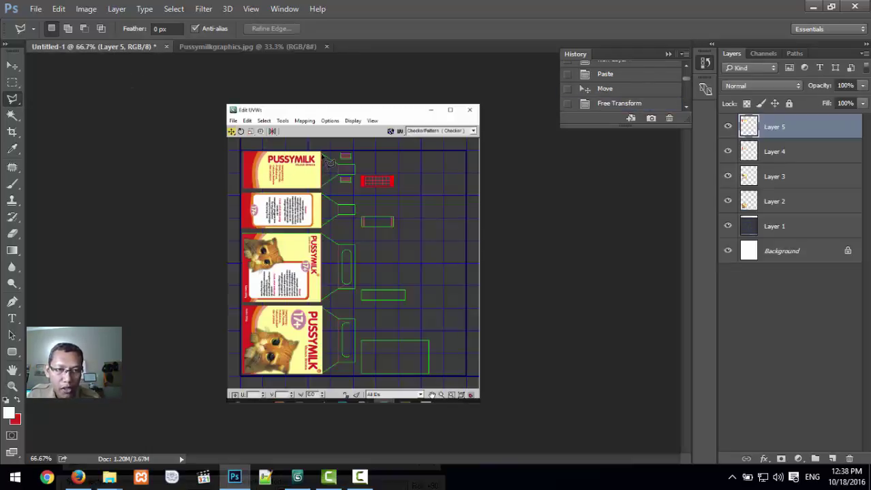
pyautogui.click(832, 459)
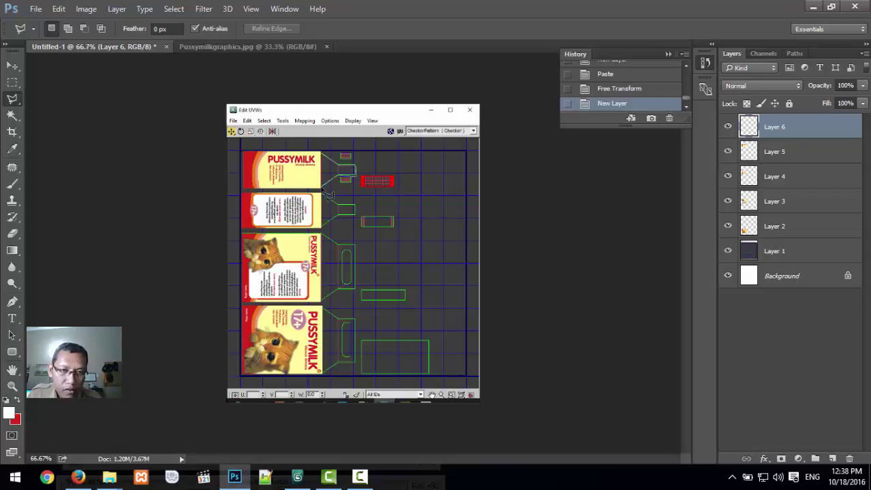
pyautogui.click(329, 160)
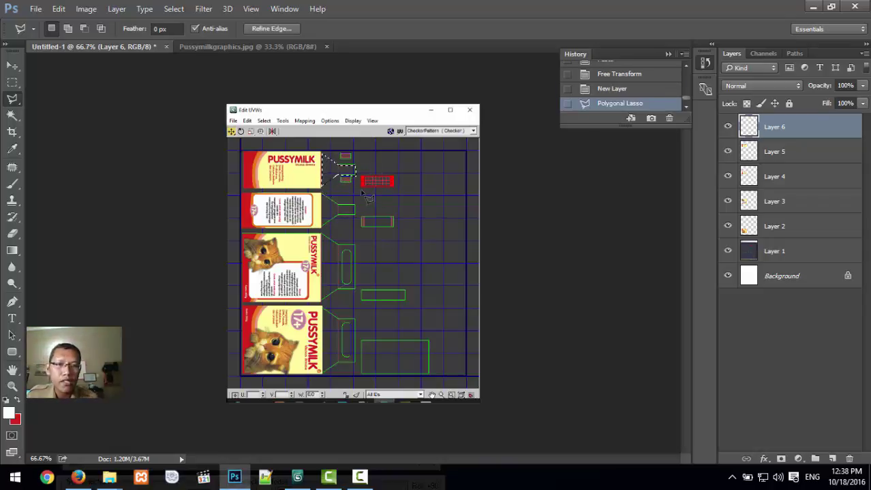
# - Sample the red from the Pussymilk artwork as the foreground colour, fill the top island's neck selection with it and clear the selection
pyautogui.click(235, 45)
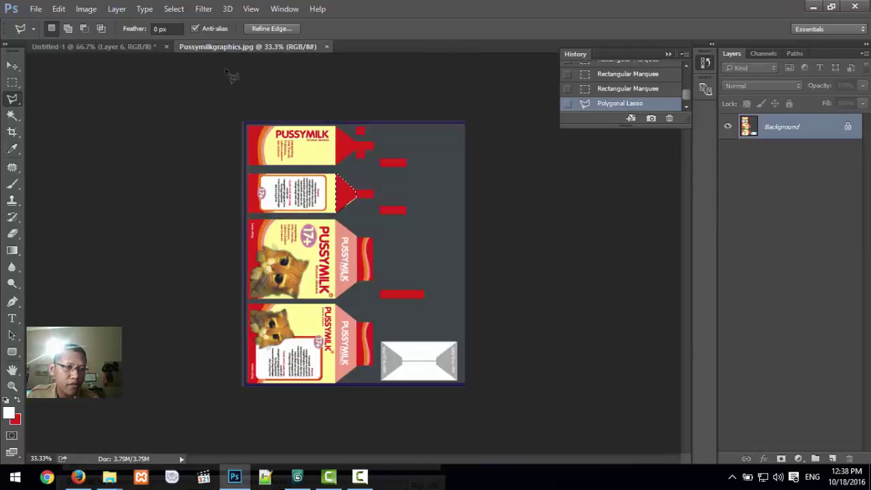
pyautogui.click(12, 148)
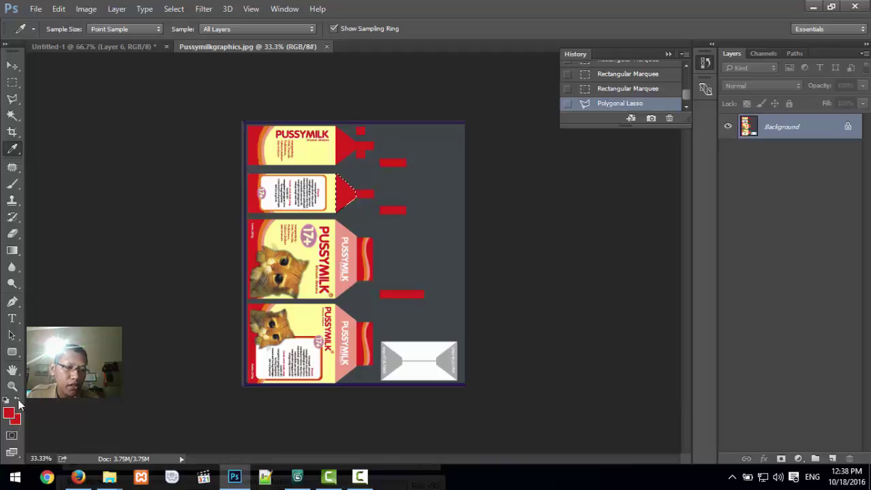
pyautogui.click(96, 48)
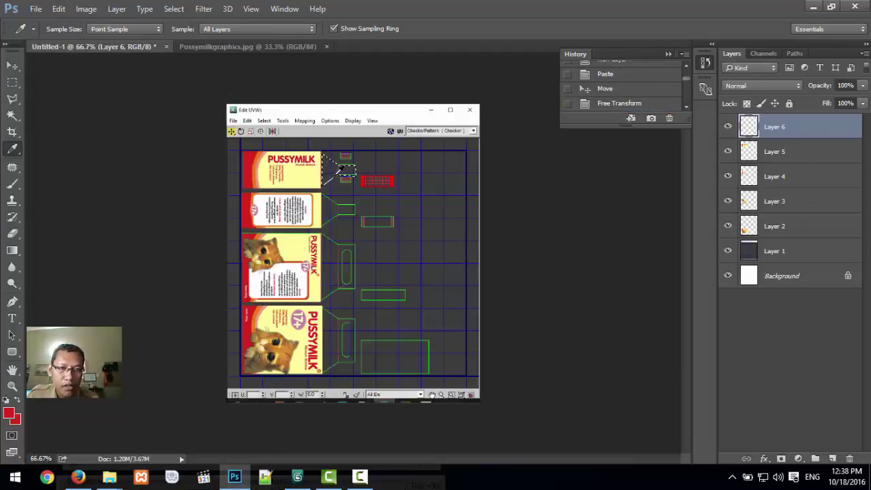
pyautogui.press('v')
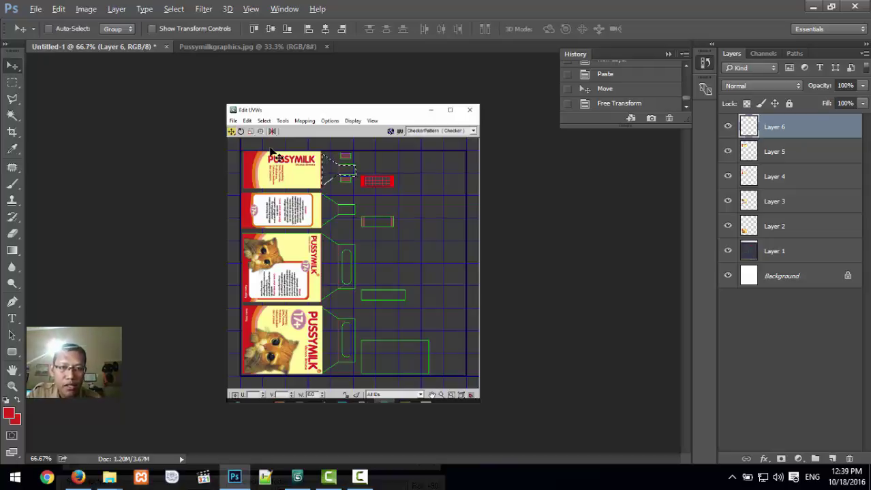
pyautogui.hotkey('alt', 'BackSpace')
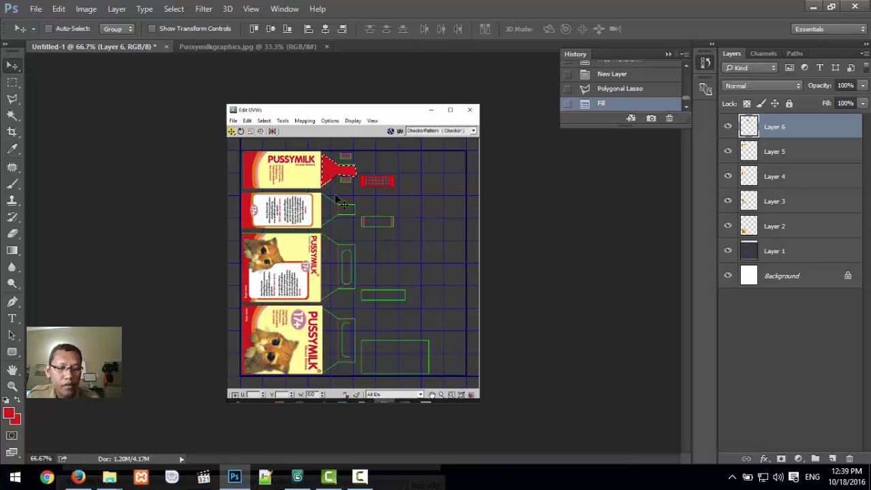
pyautogui.hotkey('ctrl', 'd')
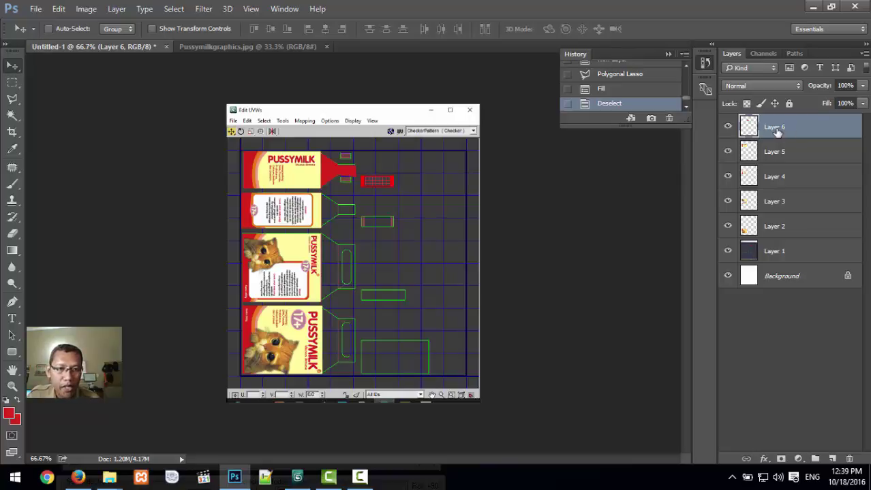
# - Duplicate the red neck layer and move the copy onto the neck of the second UV island from the top
pyautogui.press('ctrl')
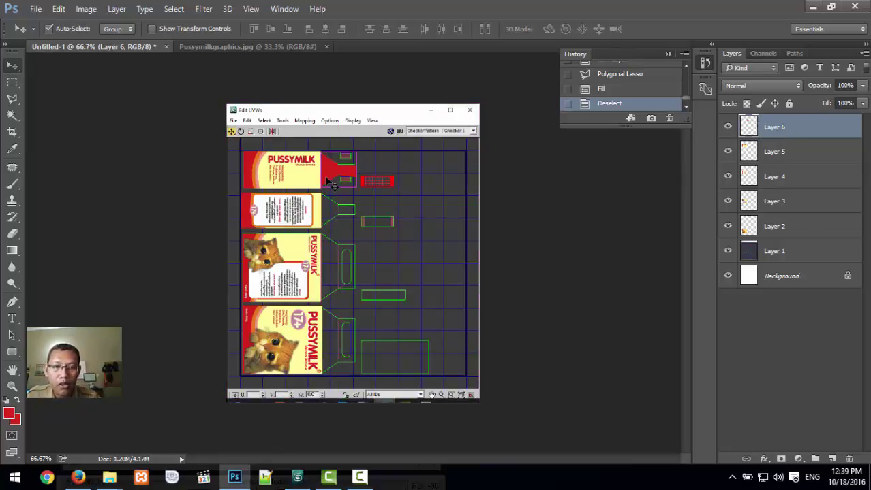
pyautogui.hotkey('ctrl', 'j')
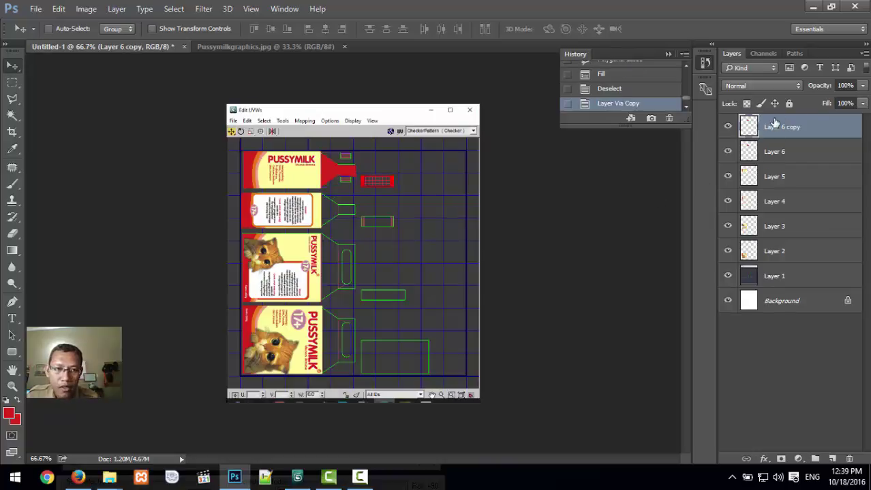
pyautogui.moveTo(327, 173); pyautogui.dragTo(327, 211)
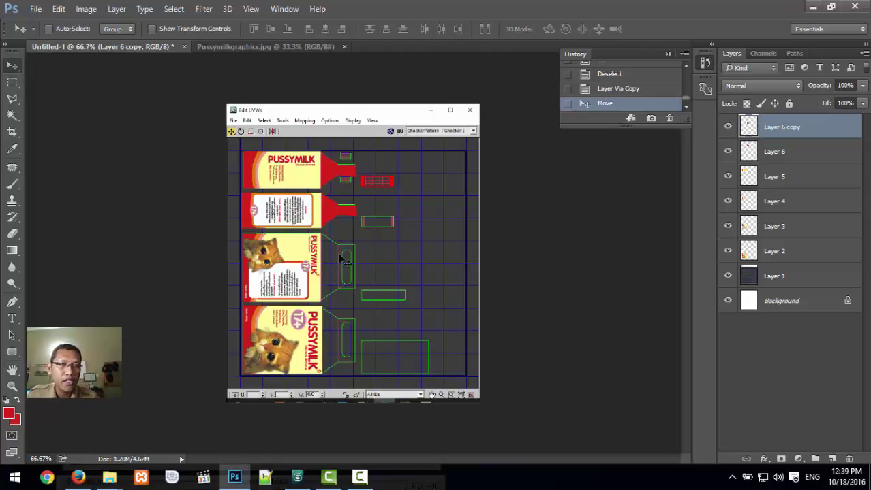
# - Copy the pink PUSSYMILK neck with its red striped end from the artwork's third panel and paste it onto a new layer of the UV document
pyautogui.click(270, 47)
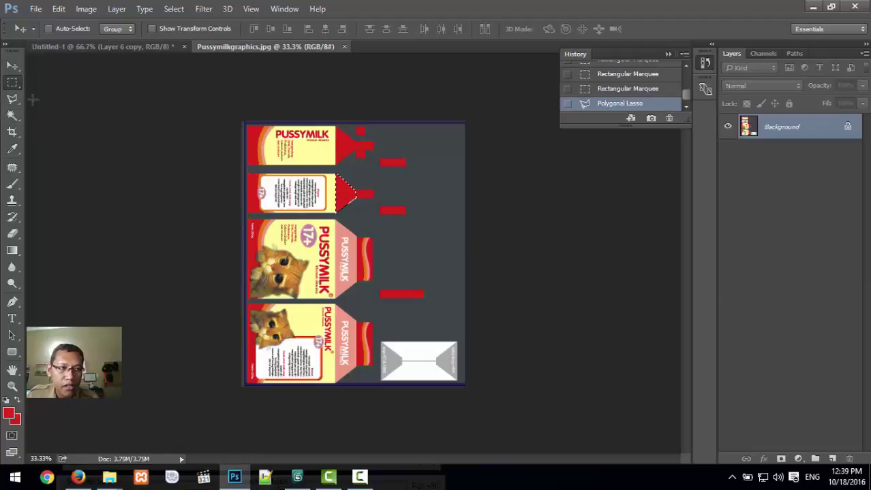
pyautogui.click(12, 81)
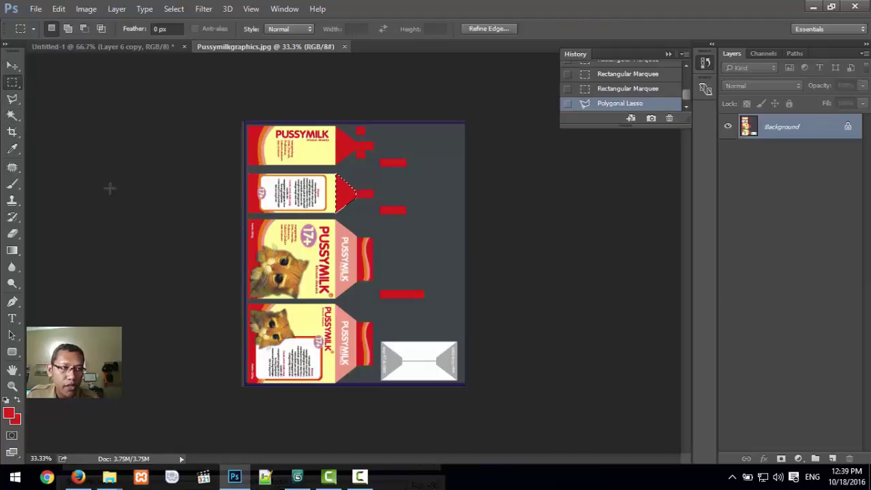
pyautogui.click(336, 219)
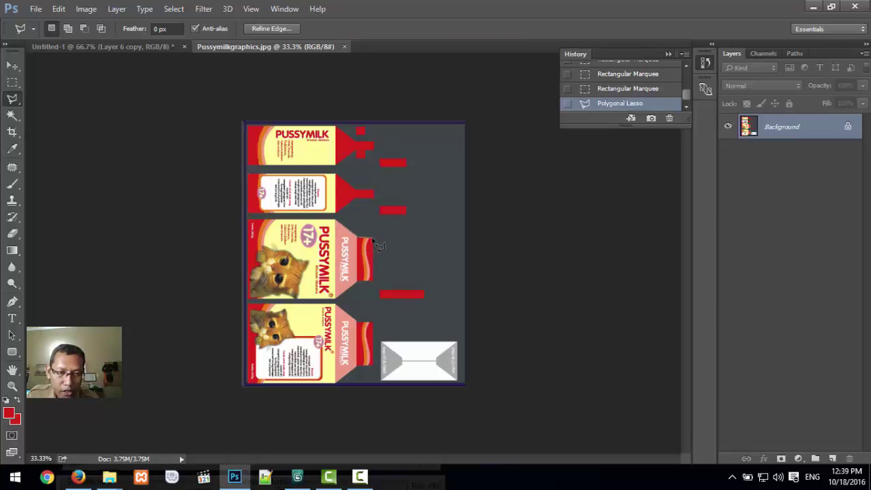
pyautogui.click(335, 299)
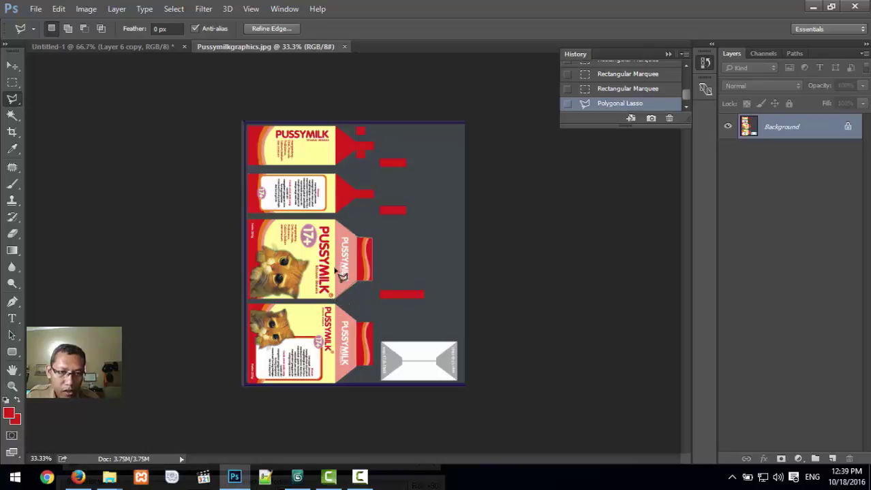
pyautogui.click(338, 229)
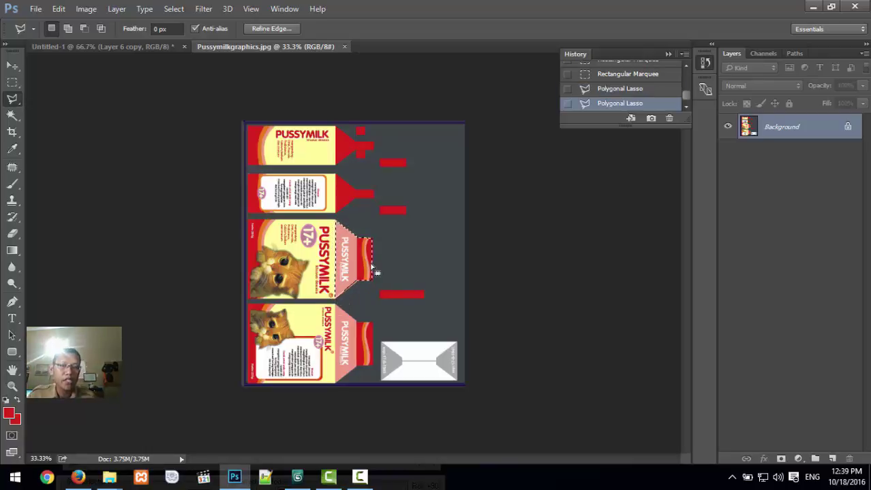
pyautogui.click(136, 45)
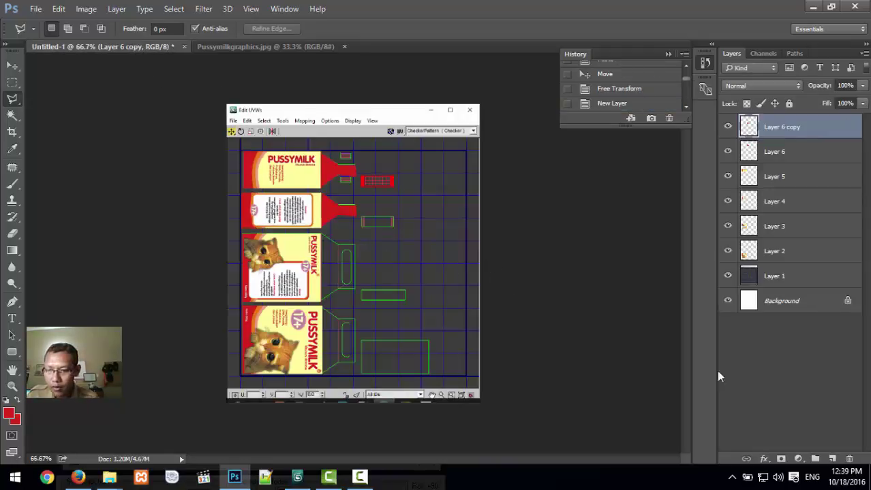
pyautogui.click(833, 460)
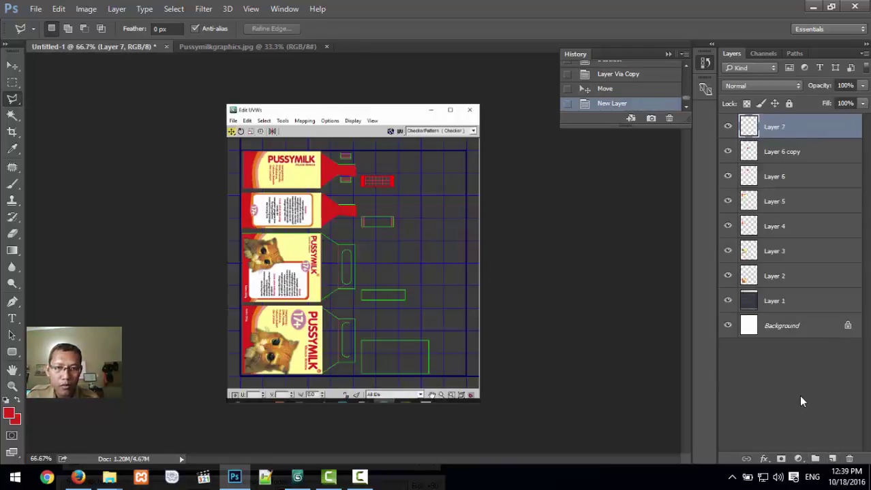
pyautogui.hotkey('ctrl', 'v')
# - Scale the pasted pink PUSSYMILK neck to 45.20% width and 49.19% height and fit it onto the third UV island's neck
pyautogui.click(12, 65)
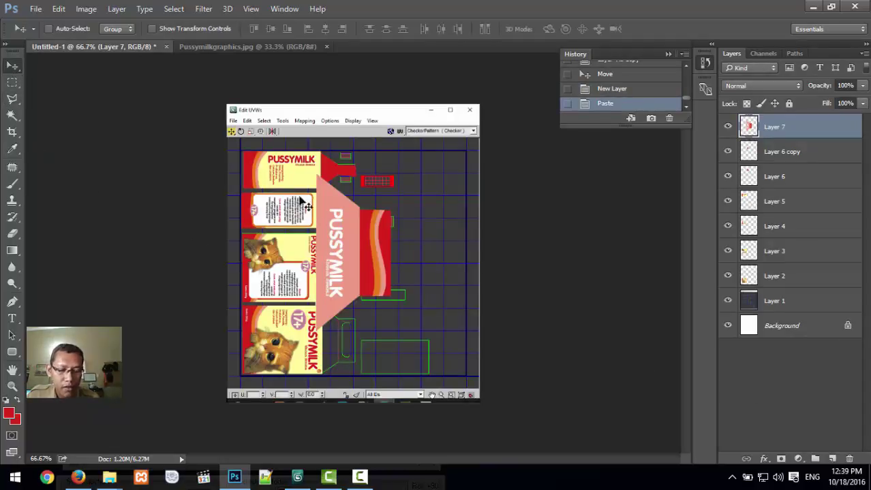
pyautogui.hotkey('ctrl', 't')
pyautogui.moveTo(348, 233); pyautogui.dragTo(356, 202)
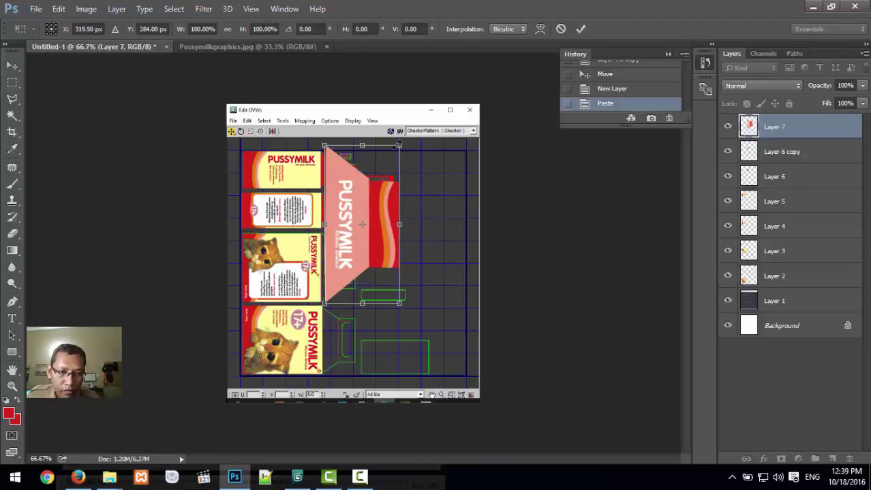
pyautogui.moveTo(399, 145); pyautogui.dragTo(365, 229)
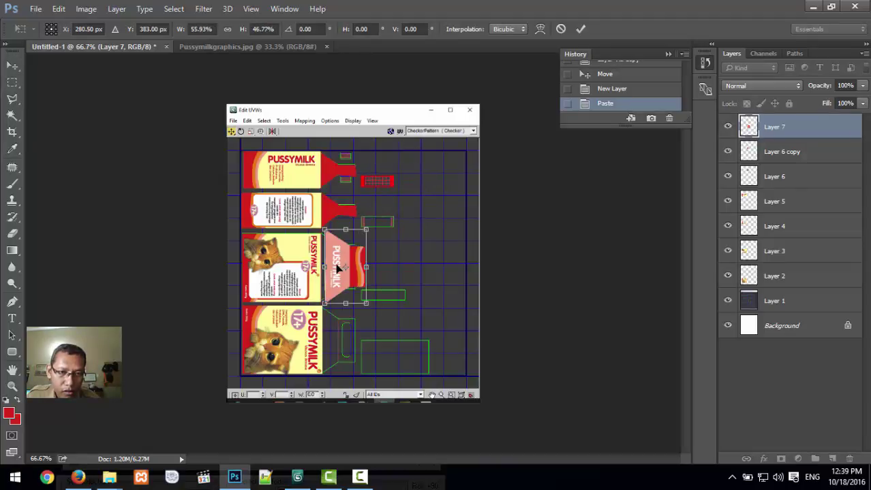
pyautogui.moveTo(333, 269); pyautogui.dragTo(333, 264)
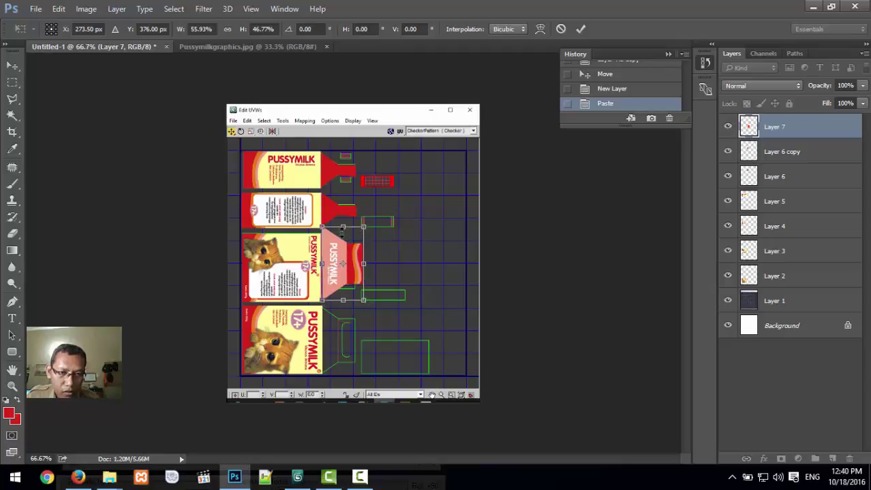
pyautogui.moveTo(342, 228); pyautogui.dragTo(341, 235)
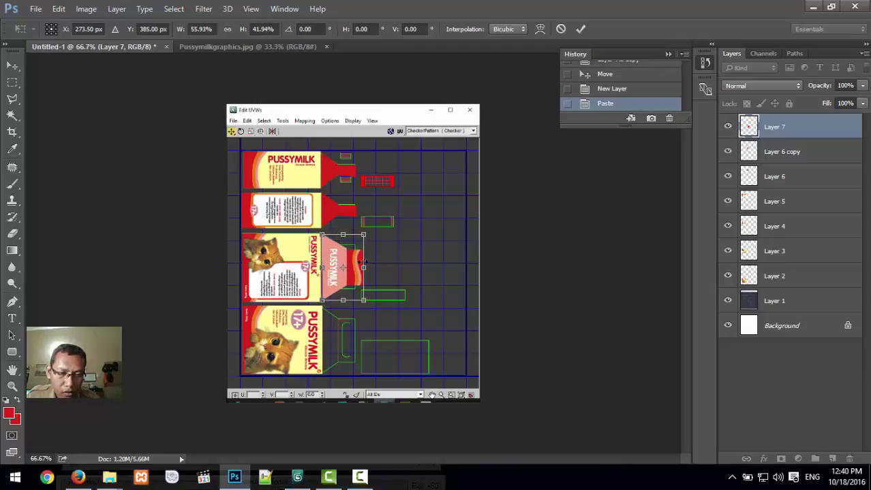
pyautogui.moveTo(363, 266); pyautogui.dragTo(355, 266)
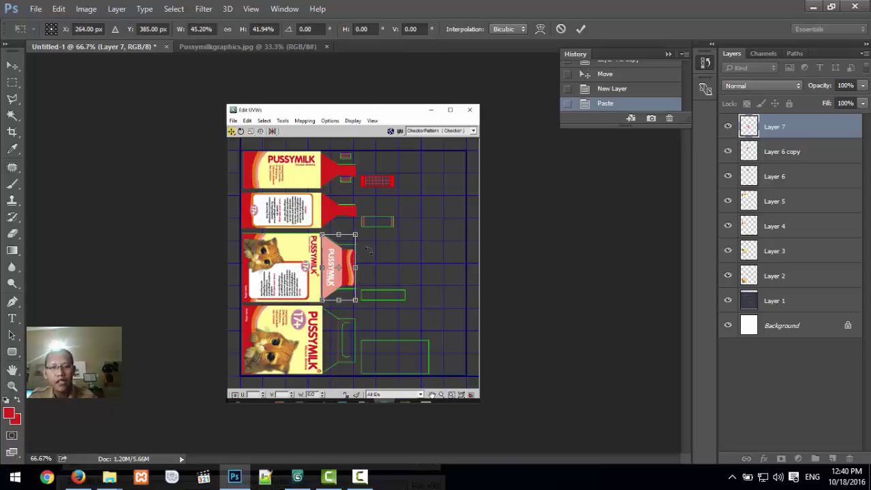
pyautogui.moveTo(339, 235); pyautogui.dragTo(339, 231)
pyautogui.moveTo(338, 301); pyautogui.dragTo(338, 305)
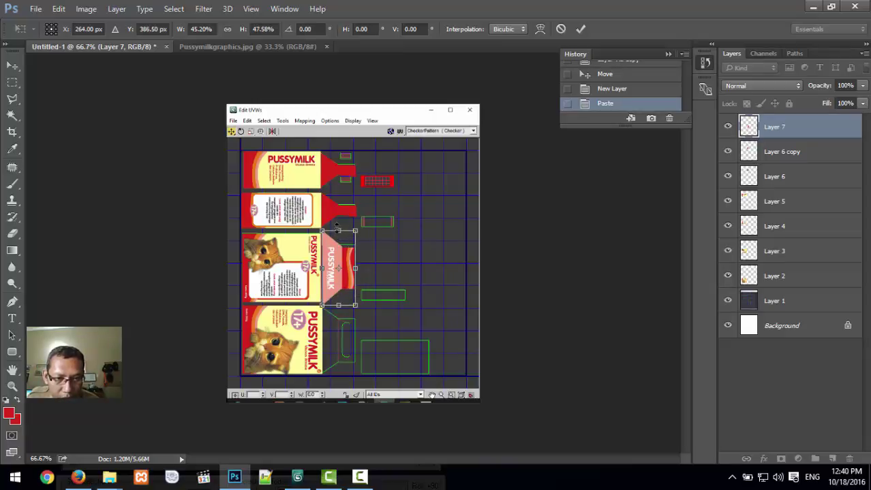
pyautogui.moveTo(338, 226); pyautogui.dragTo(338, 223)
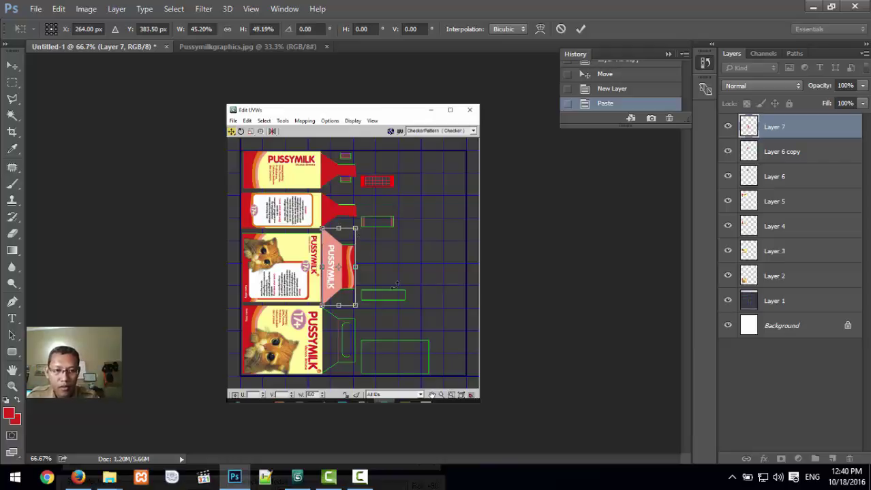
pyautogui.press('Return')
pyautogui.press('Left')
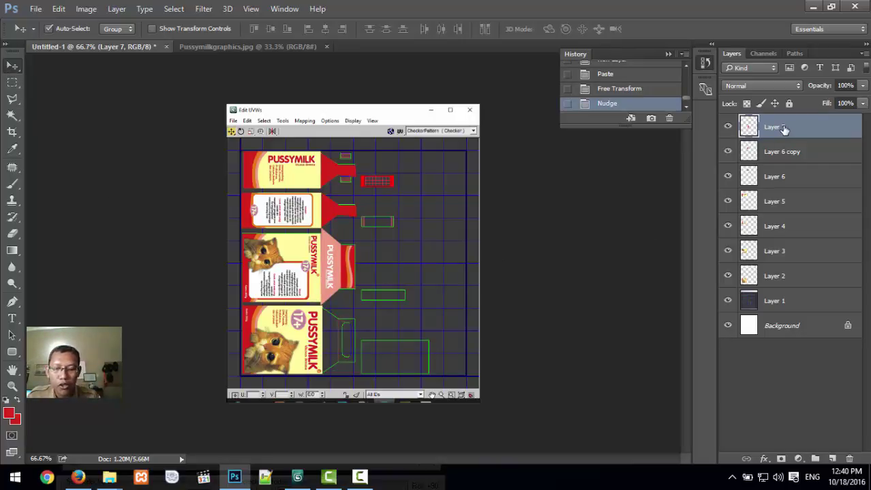
# - Duplicate the pink PUSSYMILK neck layer and move the copy onto the neck of the bottom UV island
pyautogui.hotkey('ctrl', 'j')
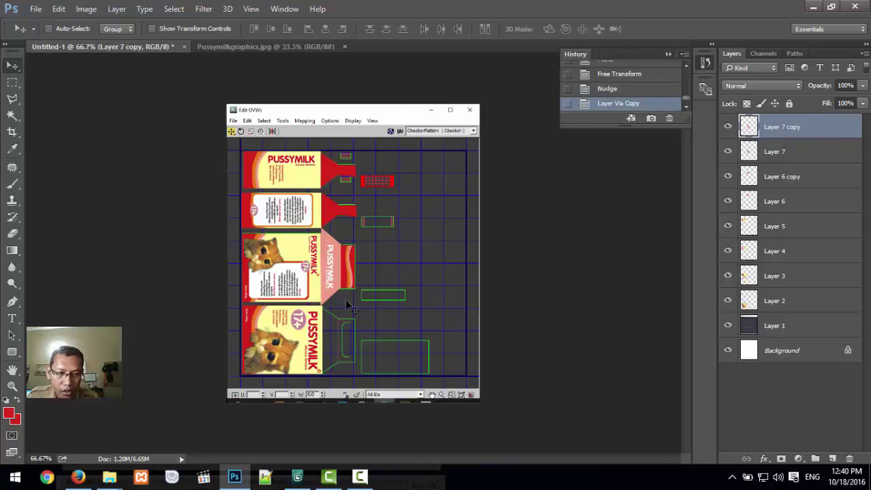
pyautogui.moveTo(338, 265); pyautogui.dragTo(341, 340)
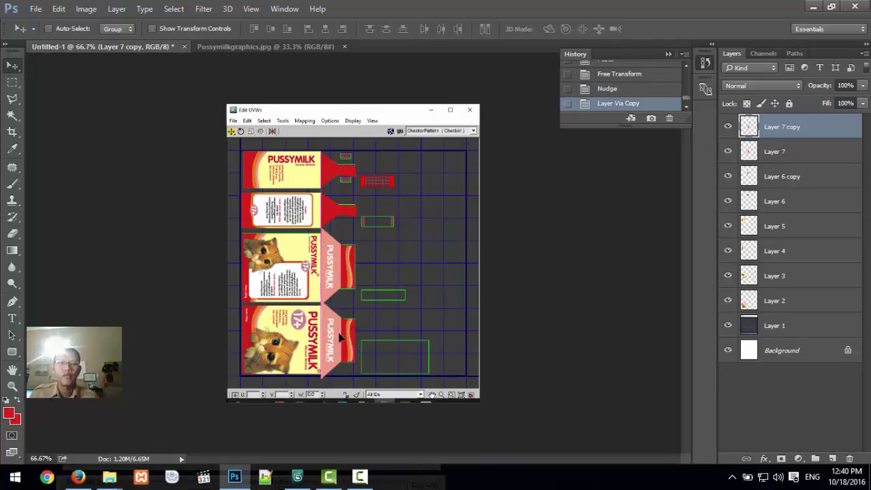
# - Copy the white and grey carton base panel from the Pussymilk artwork and paste it onto a new layer of the UV document
pyautogui.click(276, 46)
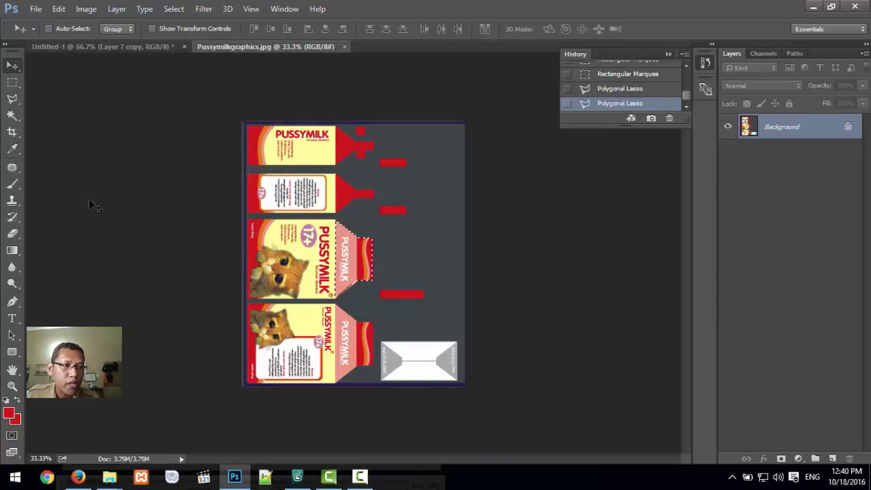
pyautogui.click(12, 82)
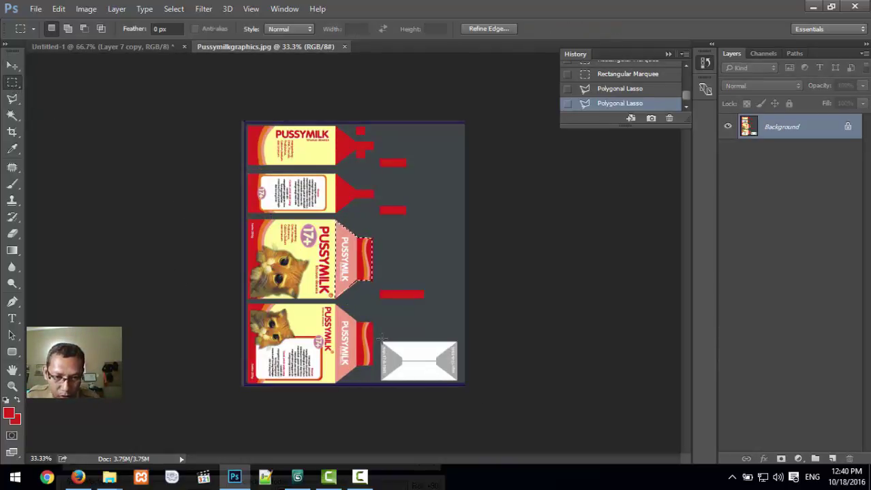
pyautogui.moveTo(379, 339)
pyautogui.mouseDown()
pyautogui.moveTo(401, 368)
pyautogui.moveTo(457, 383)
pyautogui.mouseUp()
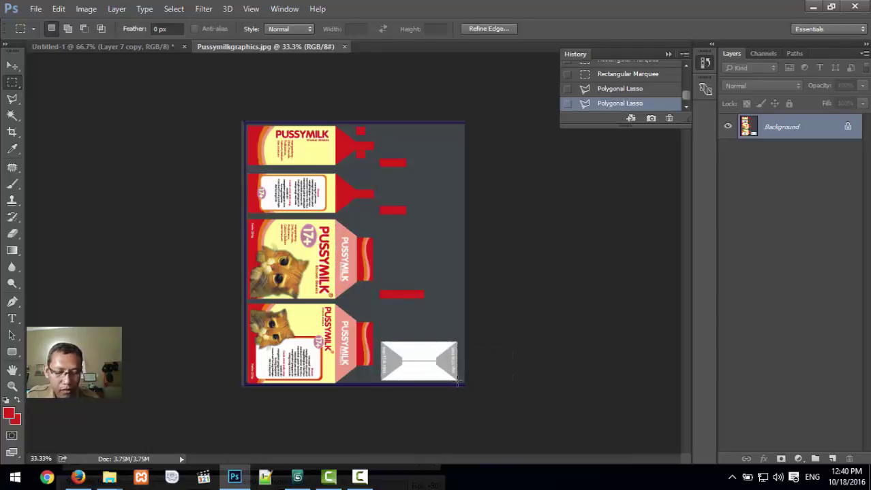
pyautogui.click(125, 49)
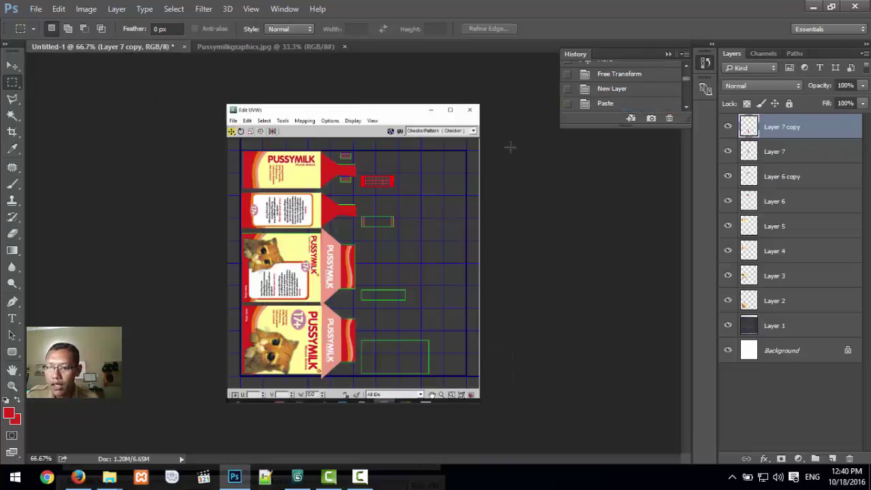
pyautogui.click(831, 461)
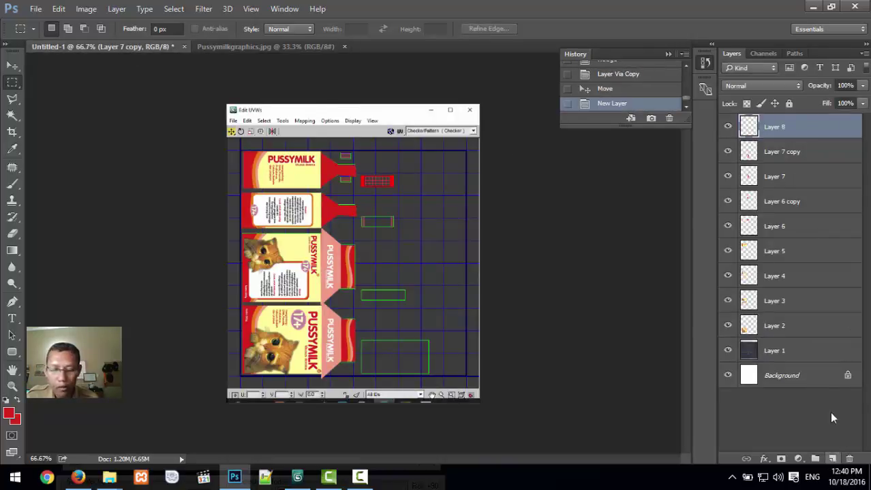
pyautogui.hotkey('ctrl', 'v')
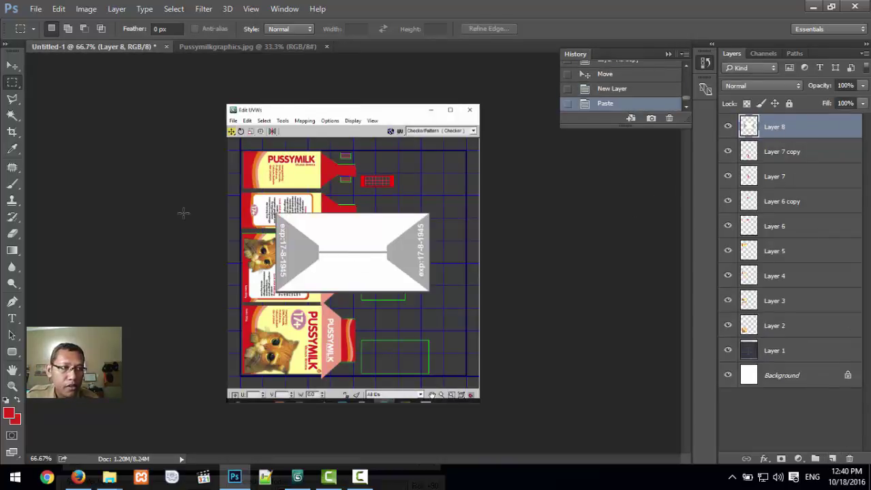
# - Scale the pasted base panel to 44.35% width and 46.56% height and align it with the large rectangular island beside the bottom neck
pyautogui.press('v')
pyautogui.moveTo(353, 255); pyautogui.dragTo(363, 335)
pyautogui.hotkey('ctrl', 't')
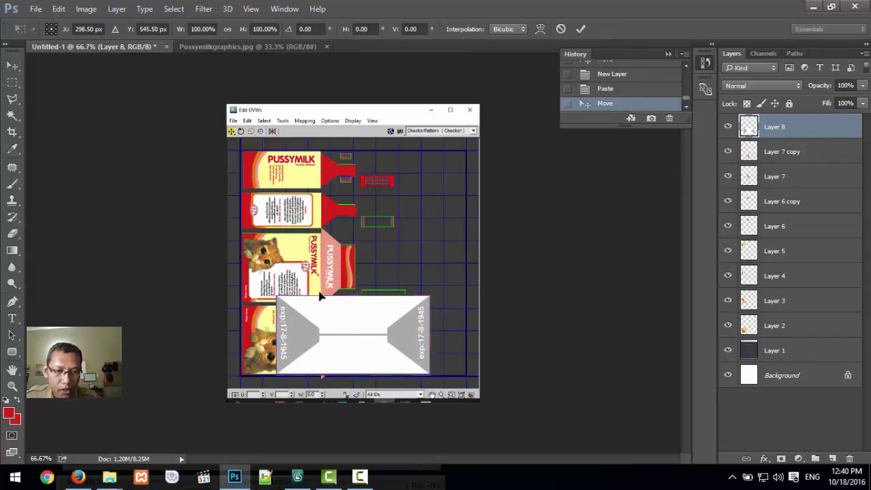
pyautogui.moveTo(276, 295); pyautogui.dragTo(359, 356)
pyautogui.moveTo(430, 338); pyautogui.dragTo(428, 338)
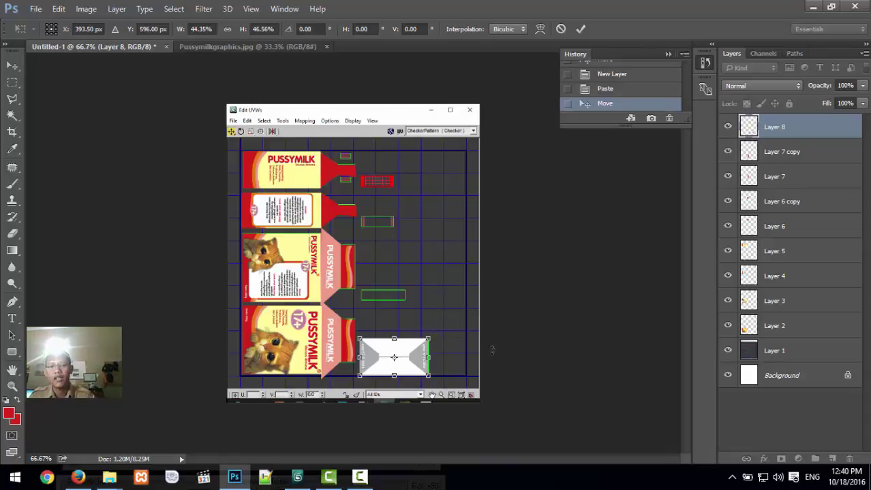
pyautogui.press('Return')
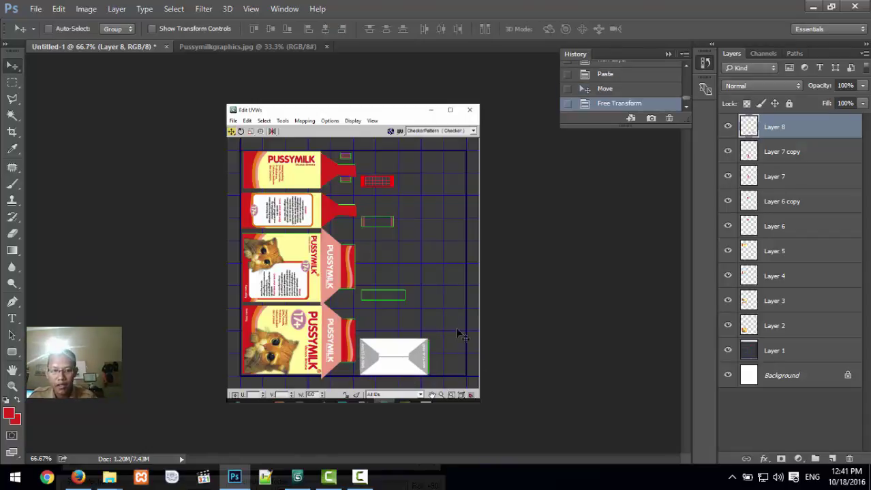
pyautogui.press('Right')
pyautogui.press('Right')
pyautogui.press('Right')
pyautogui.press('Right')
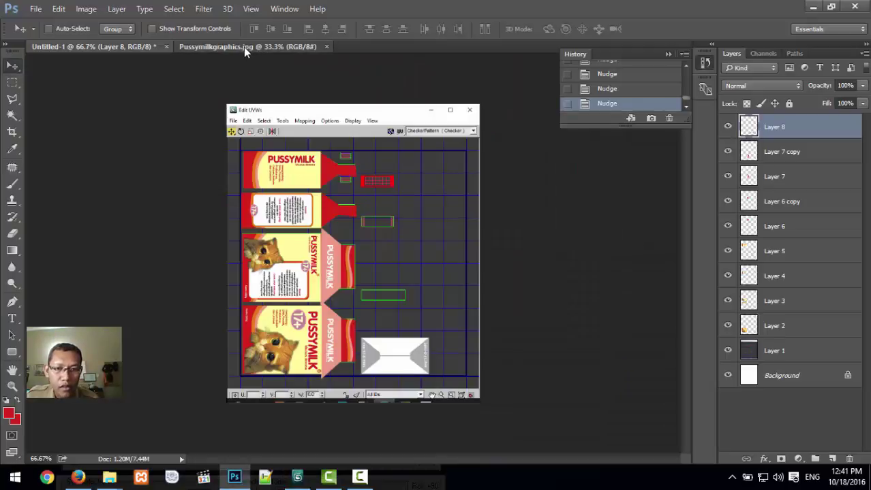
# - Compare the artwork with the 3ds Max UV layout, then fill the small rectangular island beside the second neck with the red foreground colour
pyautogui.click(243, 47)
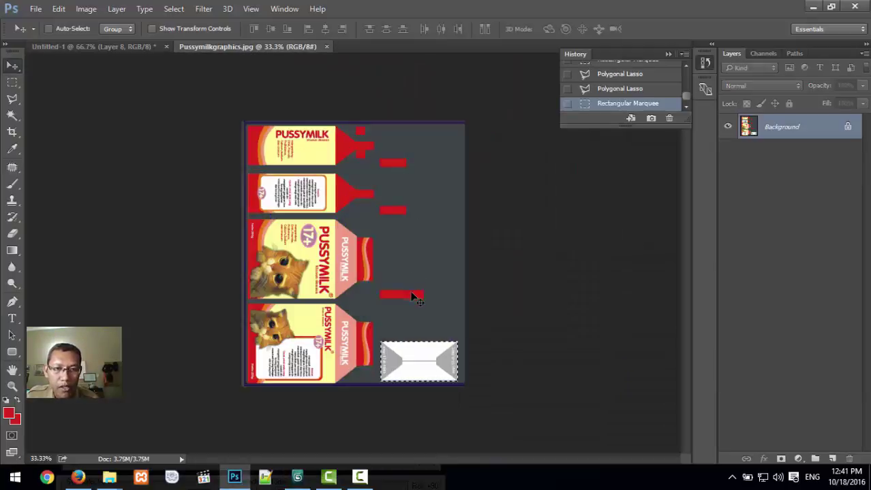
pyautogui.hotkey('alt', 'Tab')
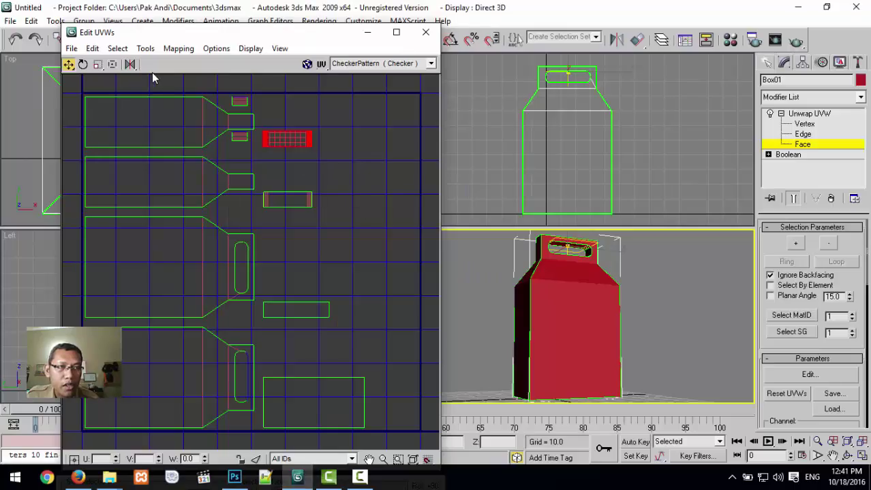
pyautogui.hotkey('alt', 'Tab')
pyautogui.click(112, 47)
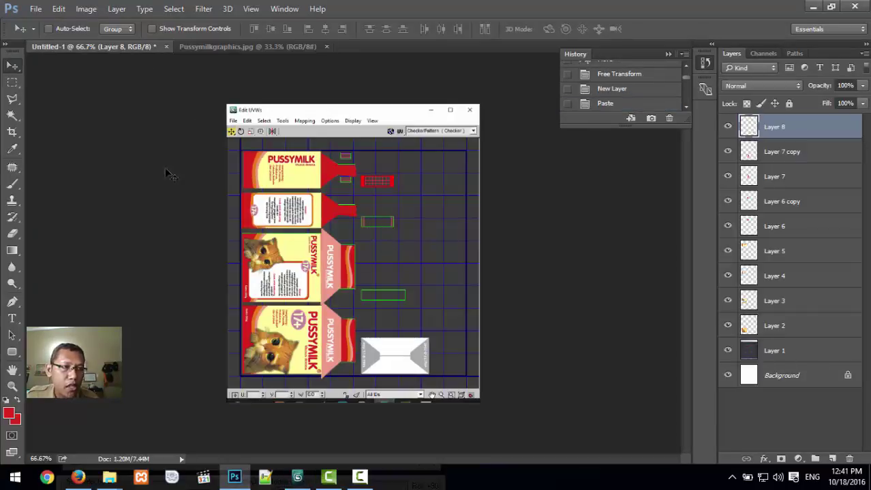
pyautogui.click(12, 81)
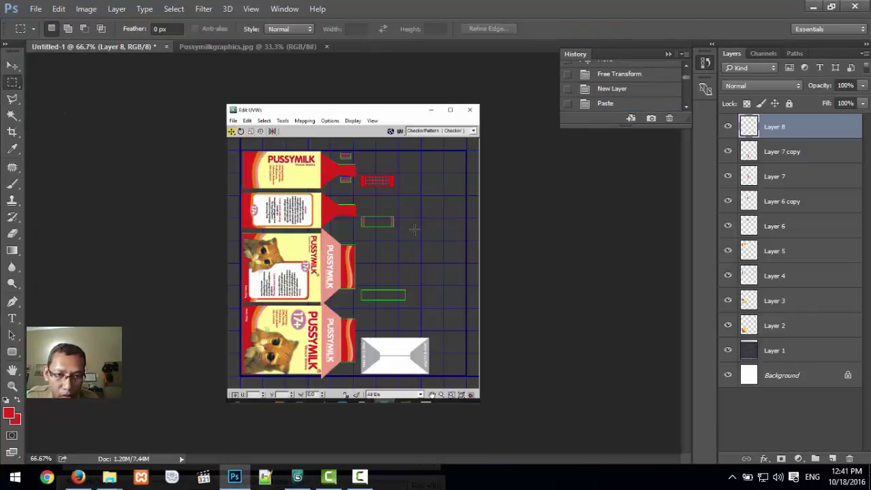
pyautogui.moveTo(361, 217); pyautogui.dragTo(394, 227)
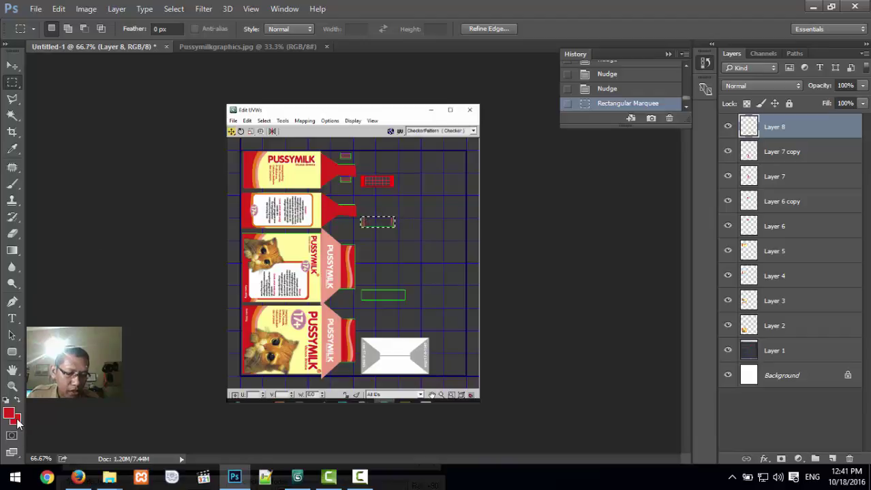
pyautogui.hotkey('alt', 'BackSpace')
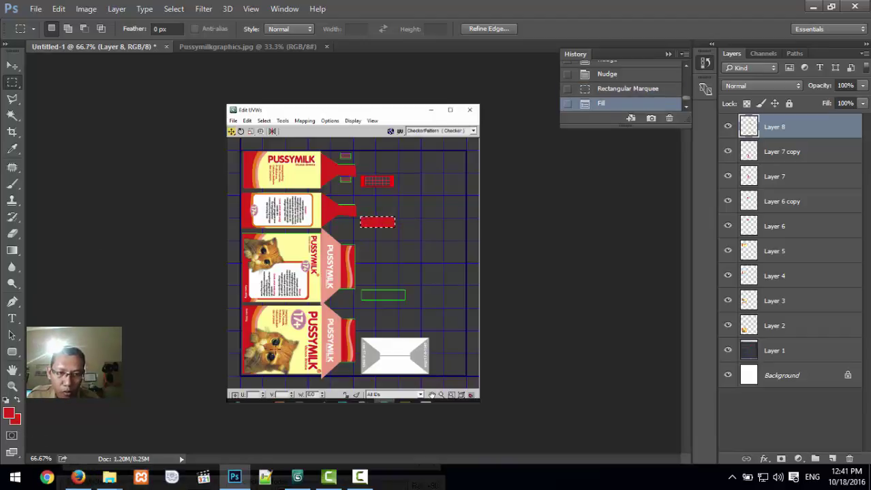
# - Fill the narrow rectangular island above the white base panel with the red foreground colour and clear the selection
pyautogui.moveTo(361, 289); pyautogui.dragTo(405, 301)
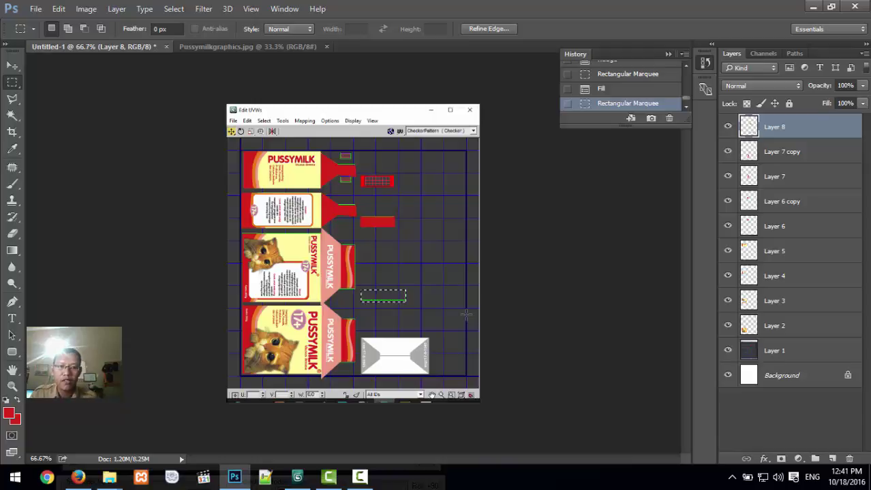
pyautogui.hotkey('alt', 'BackSpace')
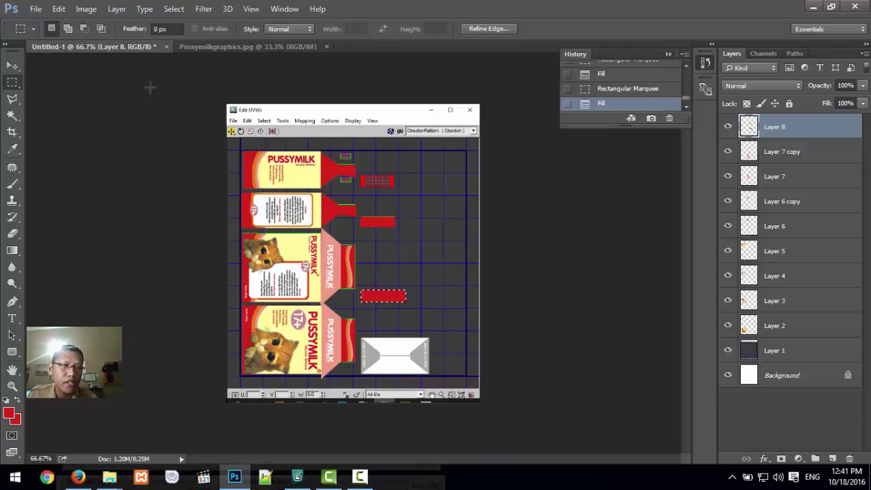
pyautogui.click(13, 66)
pyautogui.hotkey('ctrl', 'd')
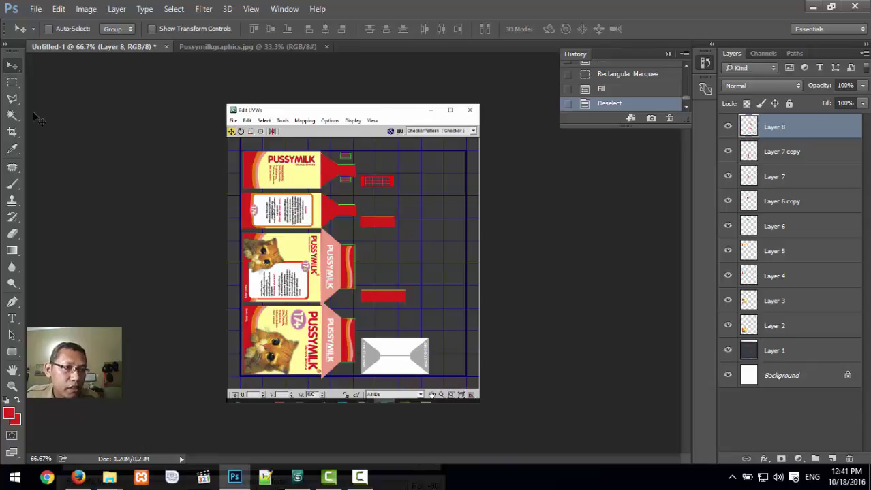
# - Crop the canvas vertically to remove the captured UV editor's title bar, menus and toolbars above and below the UV grid
pyautogui.click(11, 132)
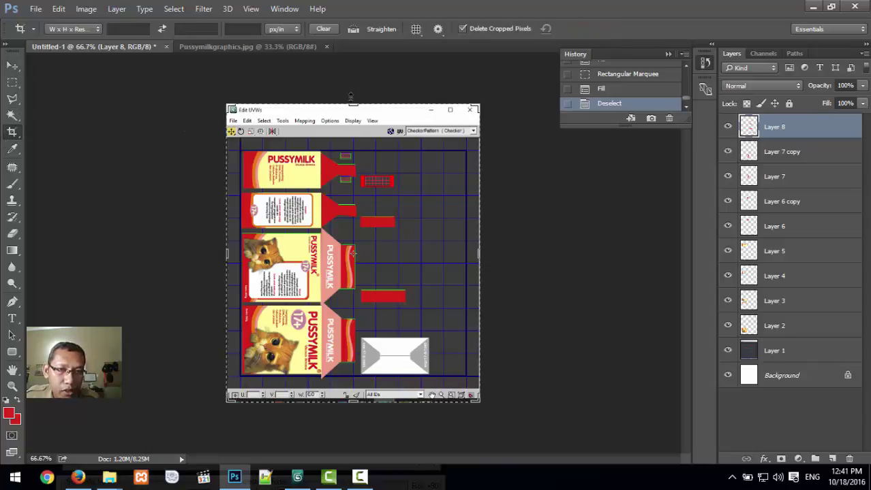
pyautogui.moveTo(353, 103); pyautogui.dragTo(353, 124)
pyautogui.moveTo(353, 382); pyautogui.dragTo(356, 362)
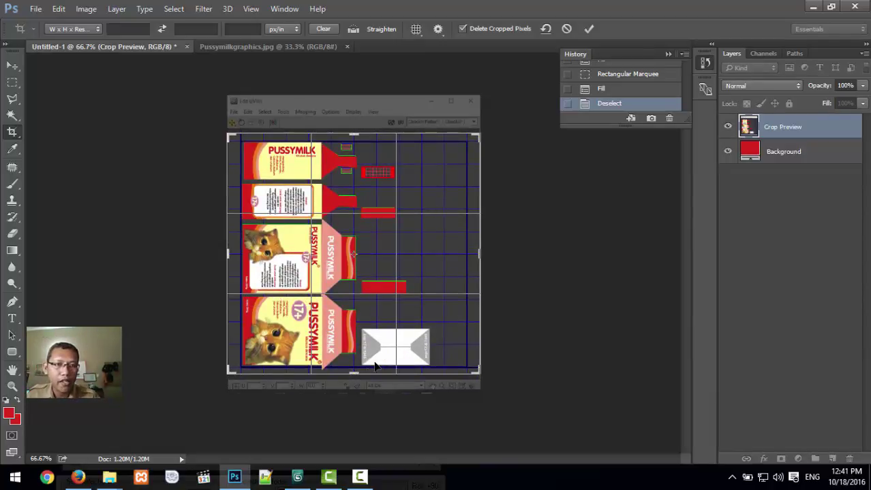
pyautogui.press('Return')
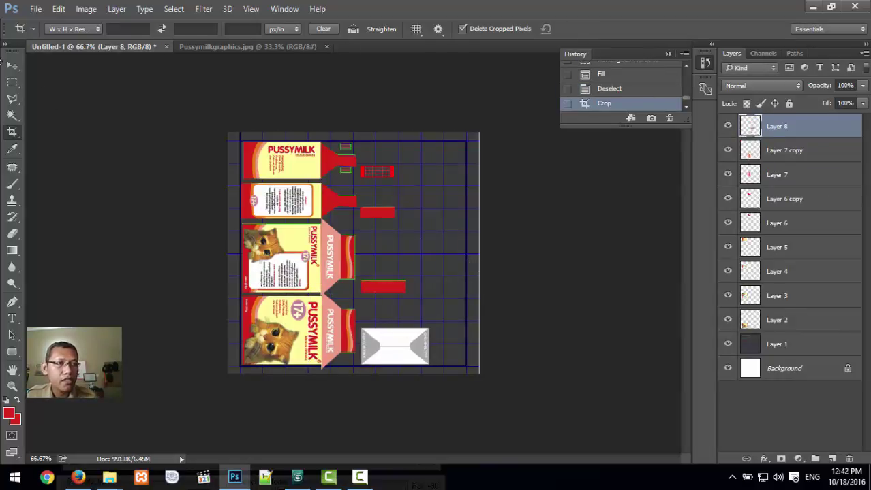
# - Set up a Save for Web export of the texture layout using the JPEG High preset and proceed to saving it
pyautogui.click(35, 9)
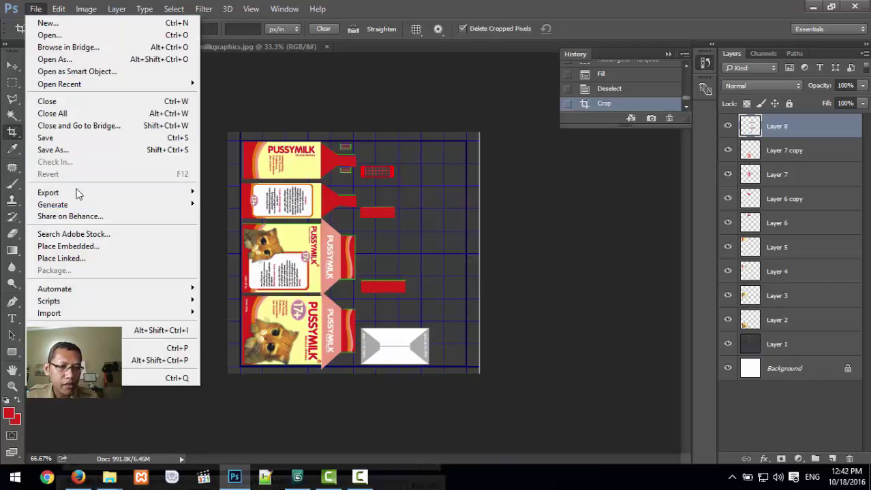
pyautogui.moveTo(77, 196)
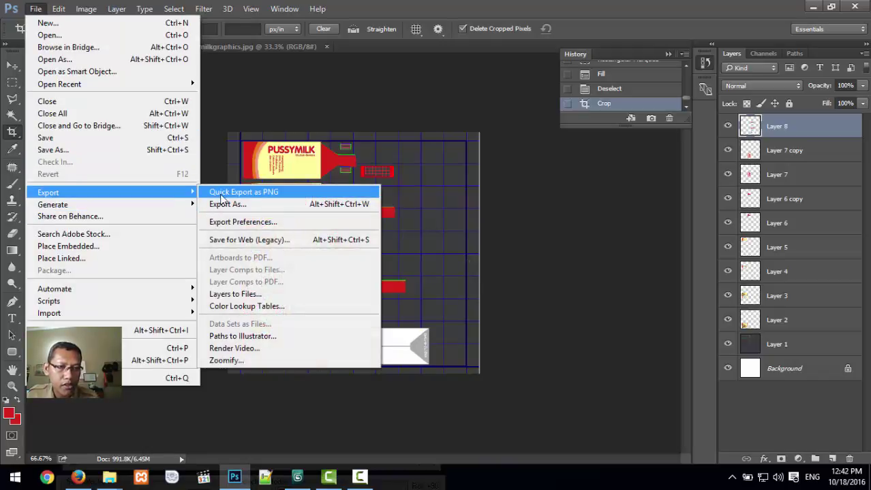
pyautogui.click(315, 104)
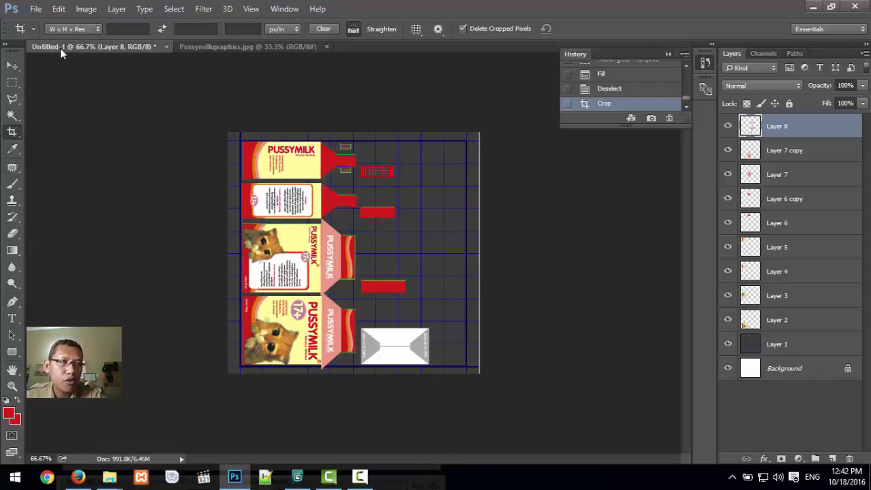
pyautogui.hotkey('ctrl', 'alt', 'shift', 's')
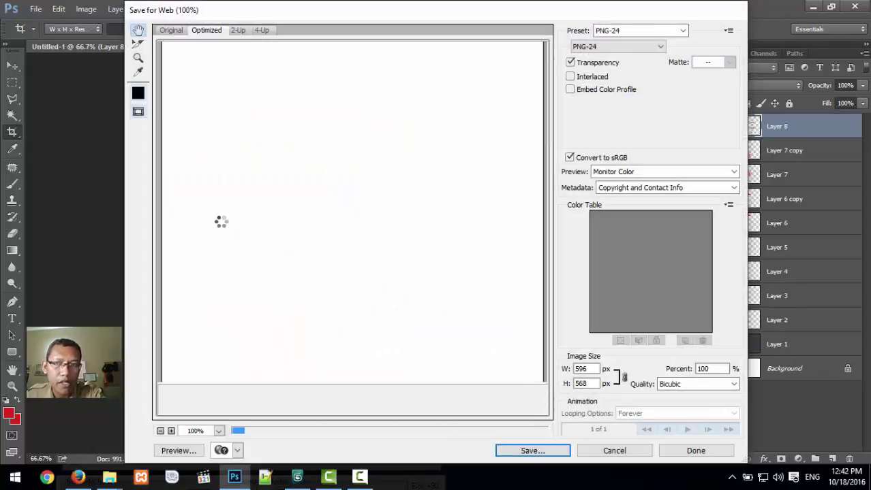
pyautogui.click(674, 32)
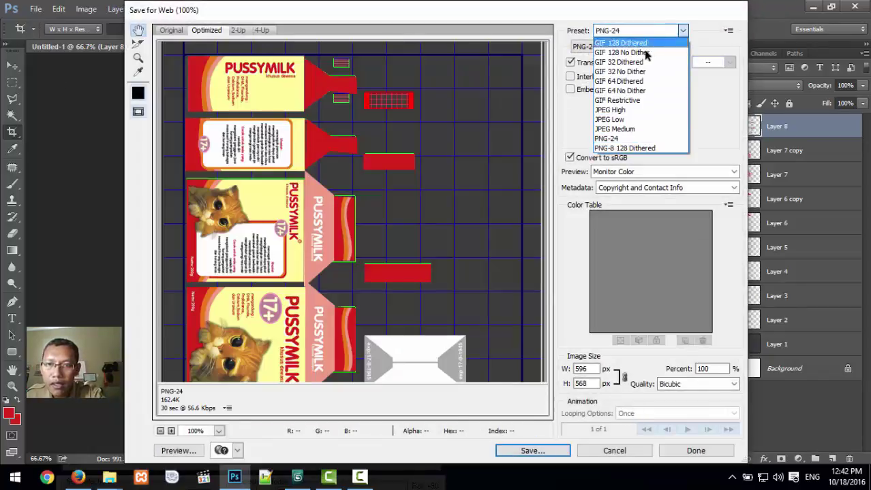
pyautogui.click(626, 111)
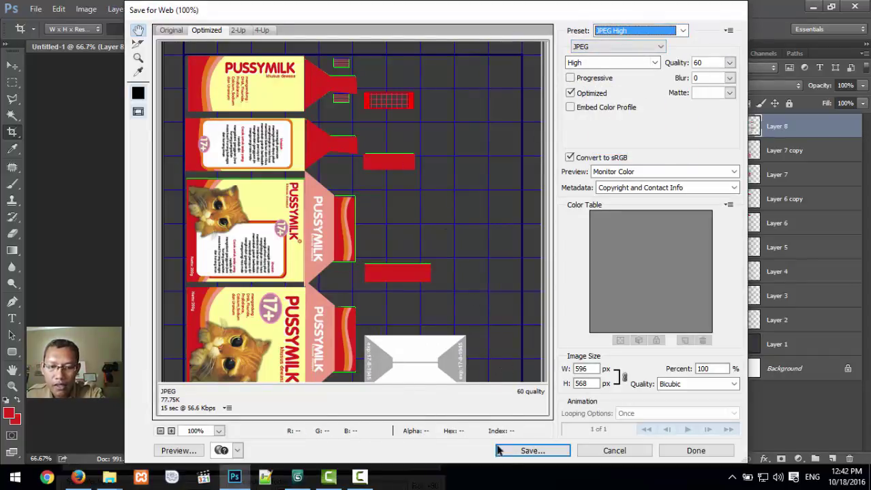
pyautogui.click(519, 453)
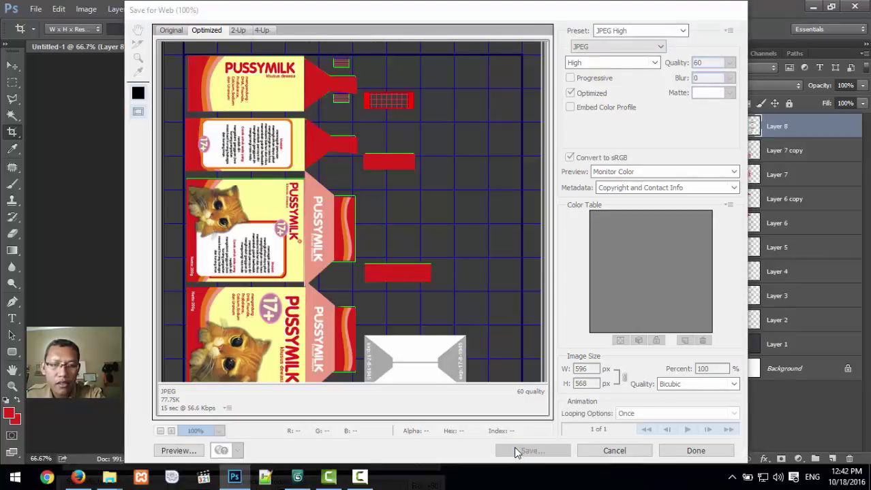
# - Create a folder named pussy on the Desktop and save the optimized image there as Untitled-1.jpg
pyautogui.click(164, 151)
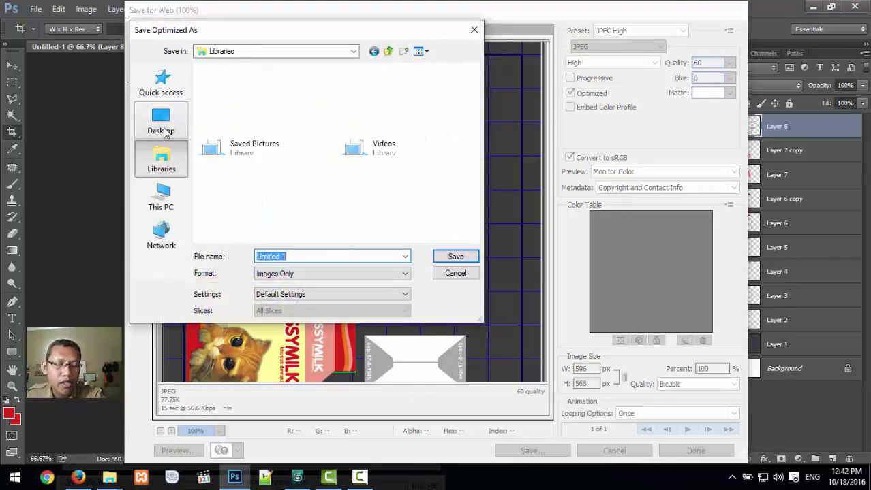
pyautogui.click(159, 128)
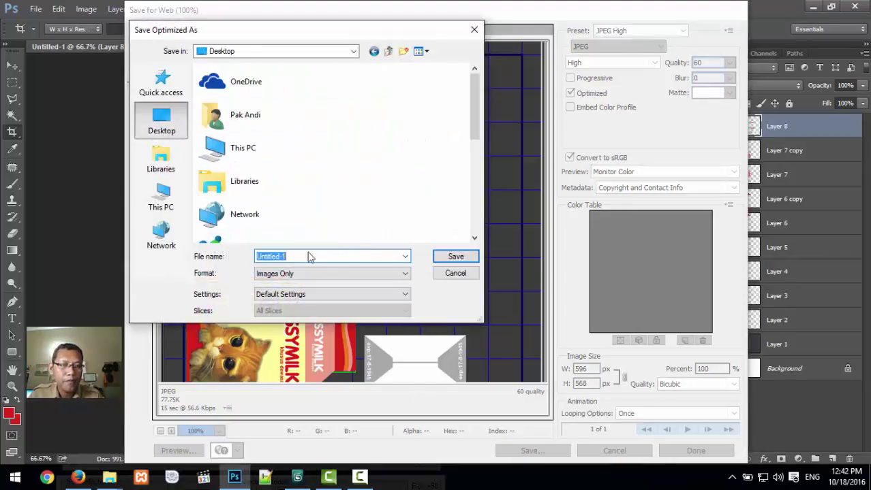
pyautogui.click(403, 51)
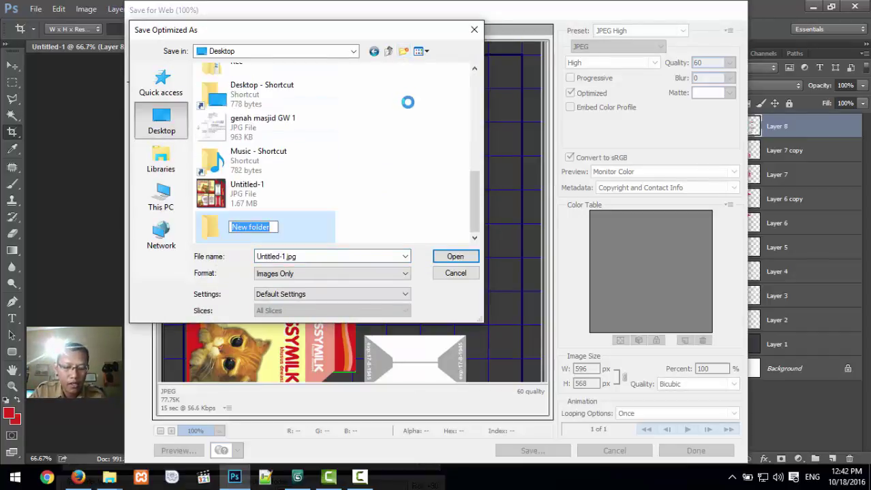
pyautogui.write('pussy')
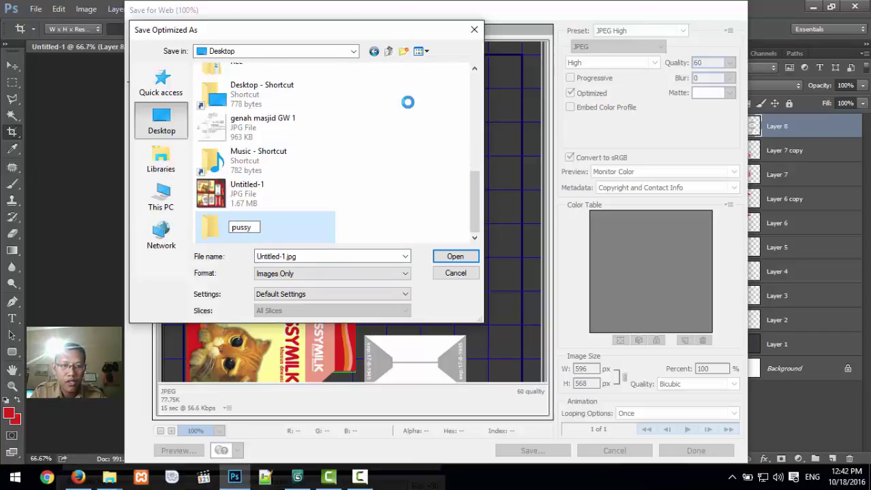
pyautogui.press('Return')
pyautogui.press('Return')
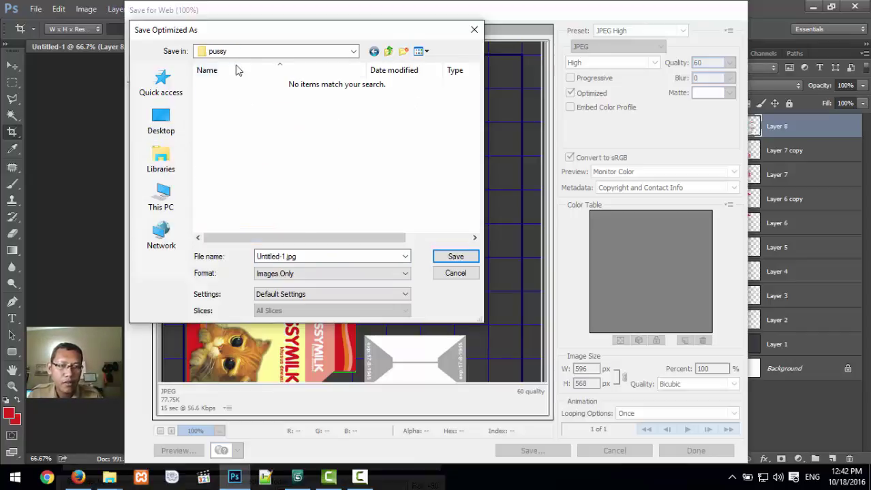
pyautogui.moveTo(323, 257); pyautogui.dragTo(276, 259)
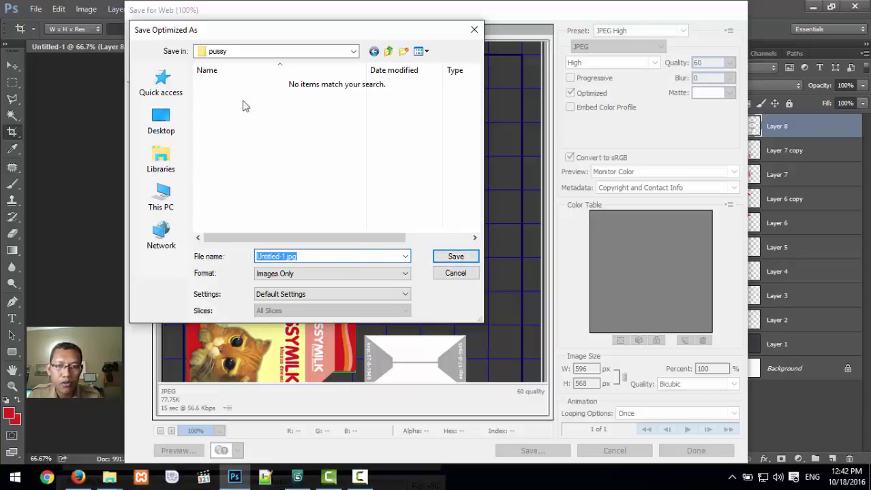
pyautogui.click(455, 256)
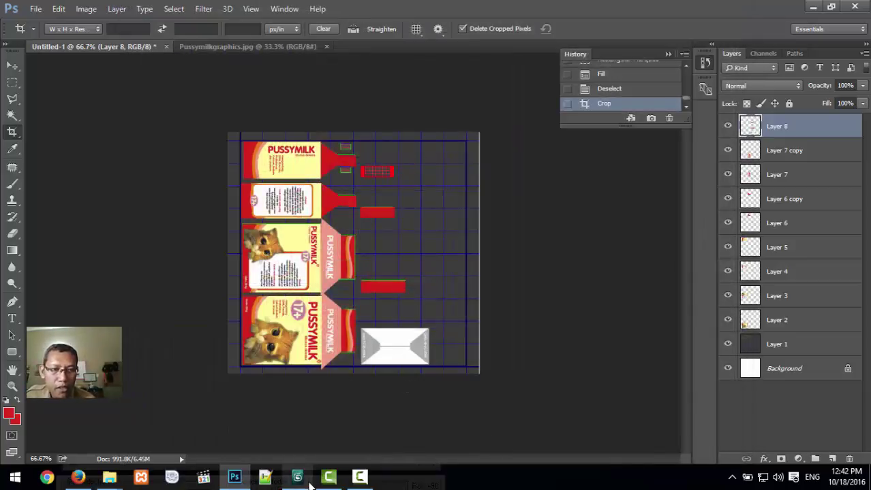
# - Switch to 3ds Max, close the UVW editing window and return to the model viewports
pyautogui.click(306, 478)
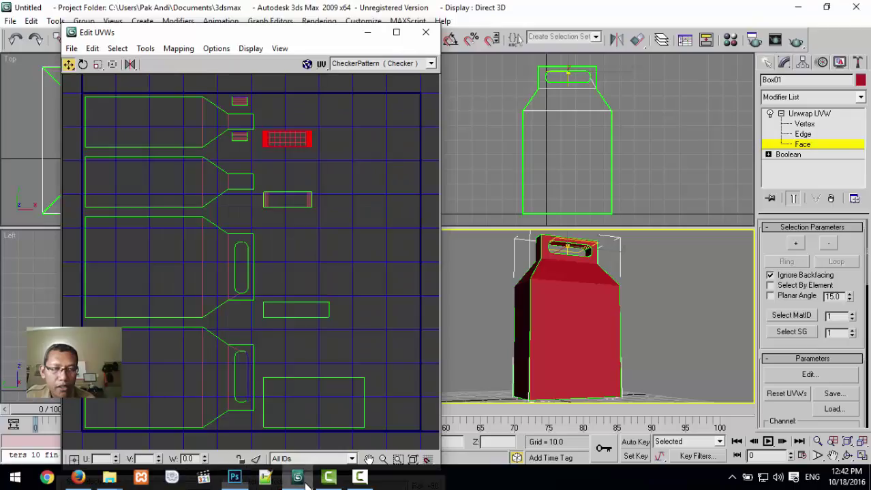
pyautogui.click(425, 32)
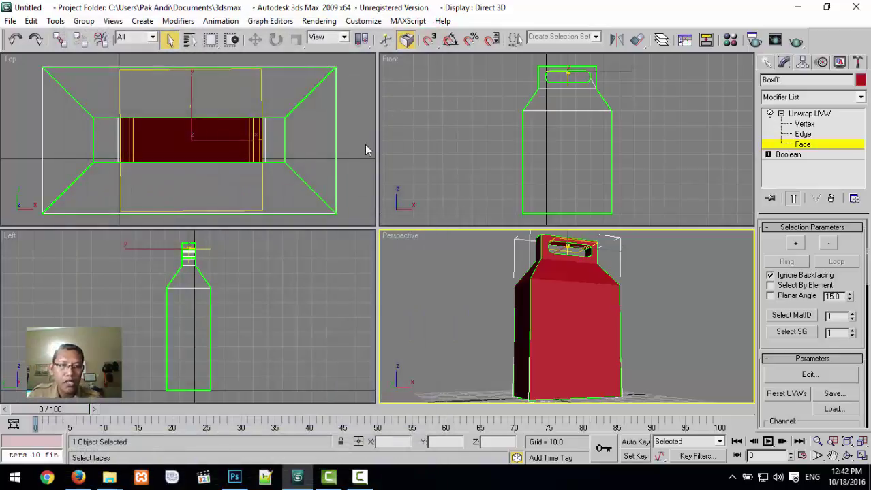
pyautogui.click(425, 166)
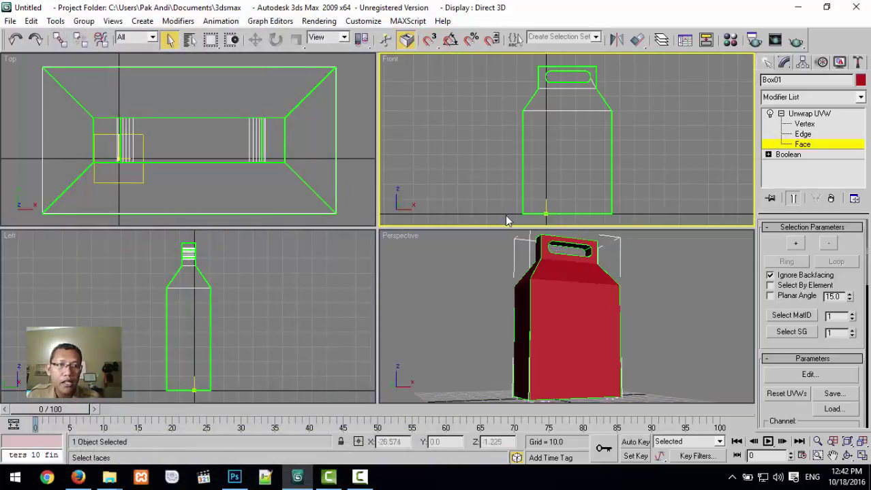
# - In the Material Editor, set the 01 - Default material's ID channel to 1 and enable its Diffuse Color map
pyautogui.press('m')
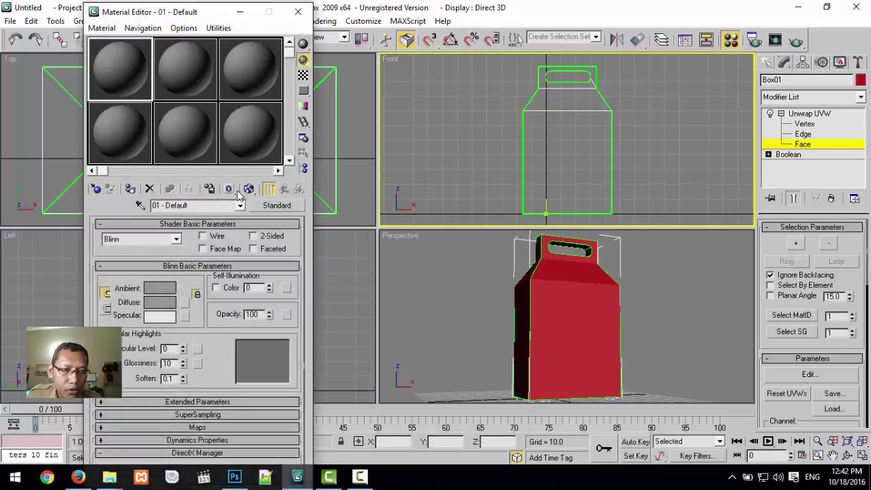
pyautogui.moveTo(229, 189); pyautogui.dragTo(230, 217)
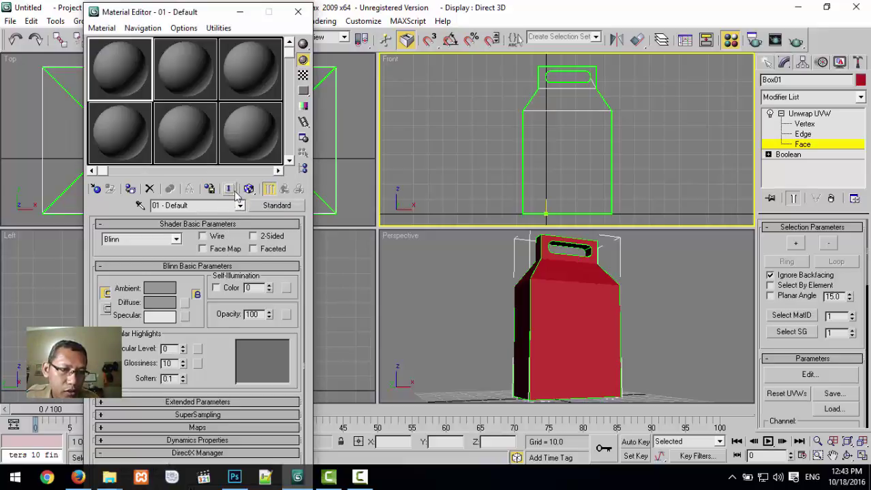
pyautogui.click(101, 226)
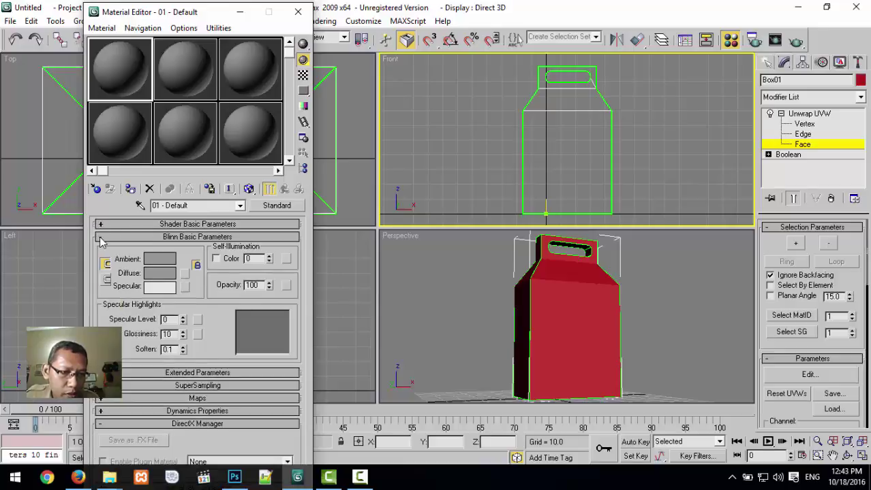
pyautogui.click(100, 238)
pyautogui.click(102, 276)
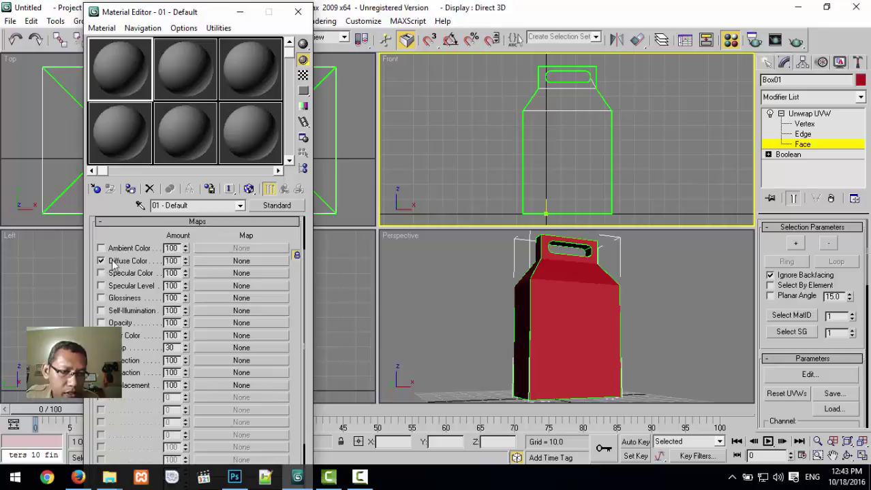
# - Load Untitled-1.jpg from the Desktop's pussy folder as the Bitmap for the Diffuse Color map
pyautogui.click(230, 263)
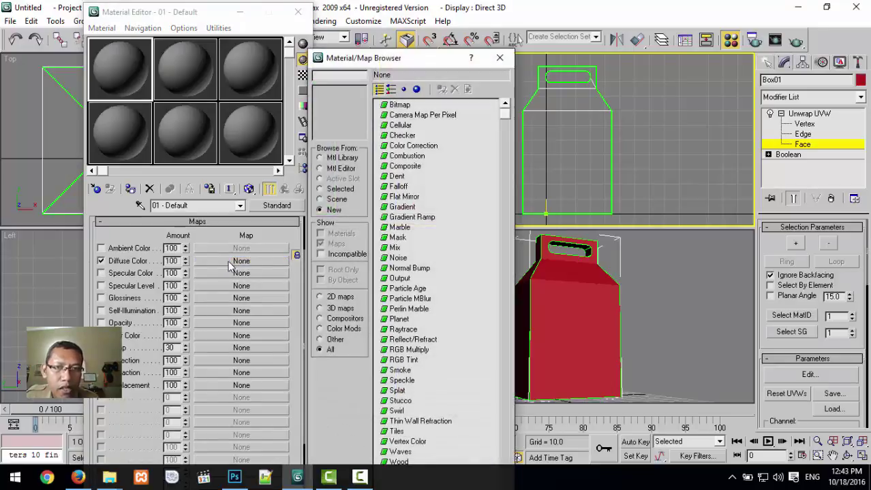
pyautogui.doubleClick(399, 105)
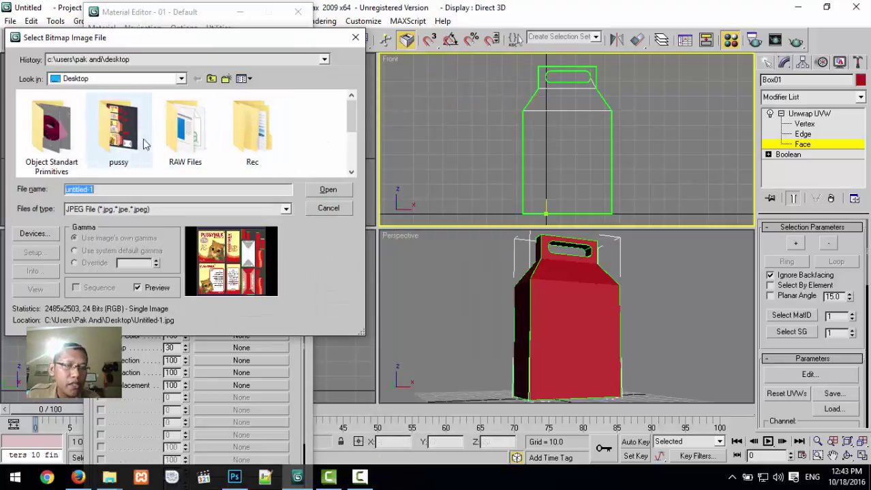
pyautogui.click(127, 138)
pyautogui.doubleClick(127, 139)
pyautogui.click(56, 131)
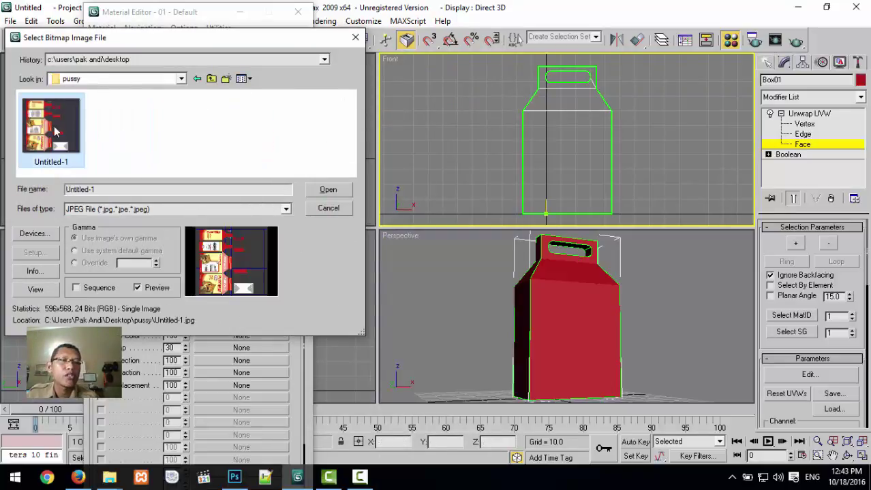
pyautogui.click(326, 191)
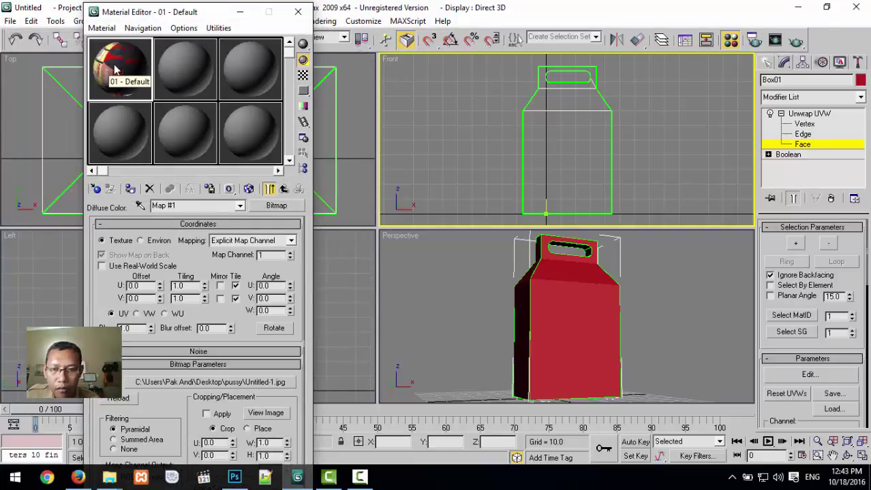
# - Assign the textured material to the milk container, show its map in the viewport, and close the Material Editor
pyautogui.moveTo(111, 71); pyautogui.dragTo(562, 314)
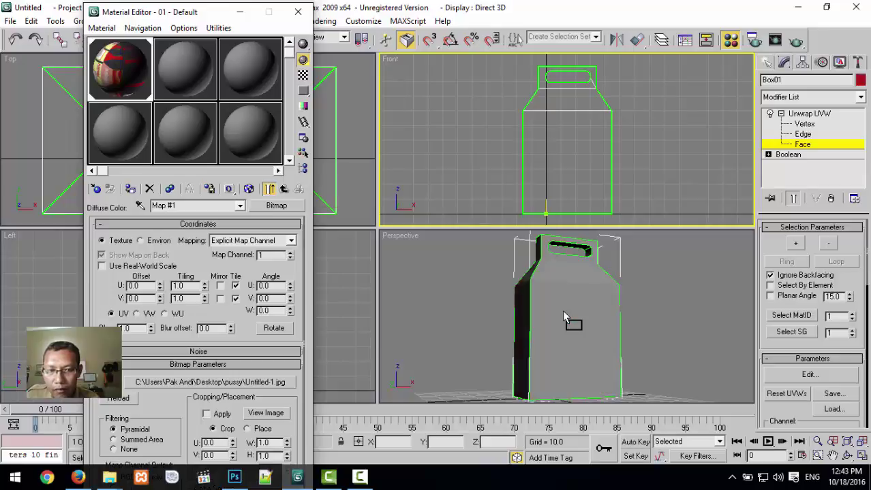
pyautogui.click(249, 190)
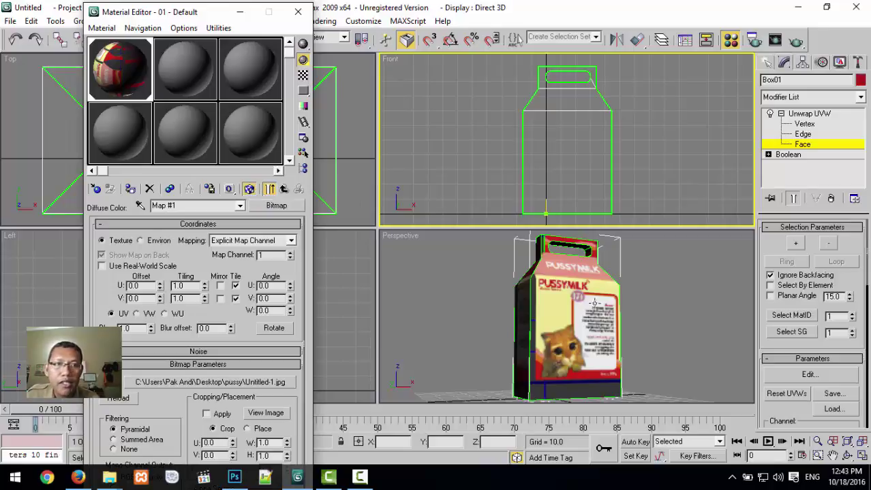
pyautogui.click(297, 12)
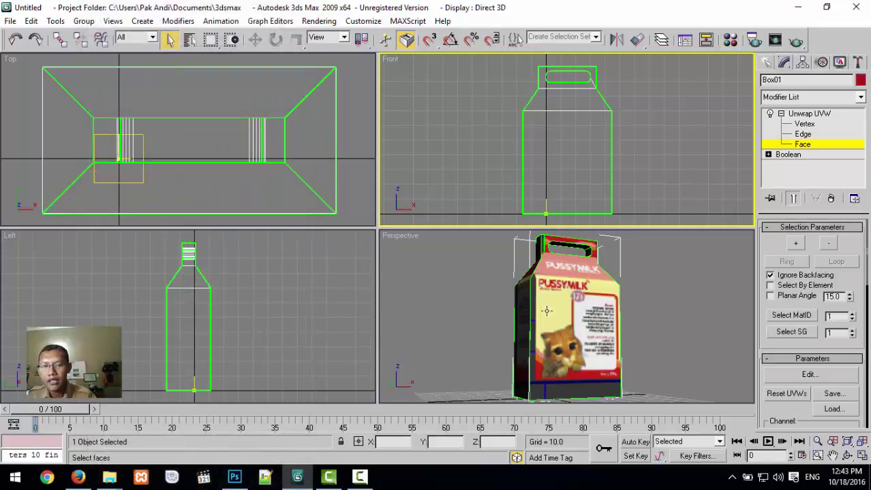
# - Remove the container's Unwrap UVW modifier and add a fresh Unwrap UVW above the Boolean
pyautogui.click(473, 290)
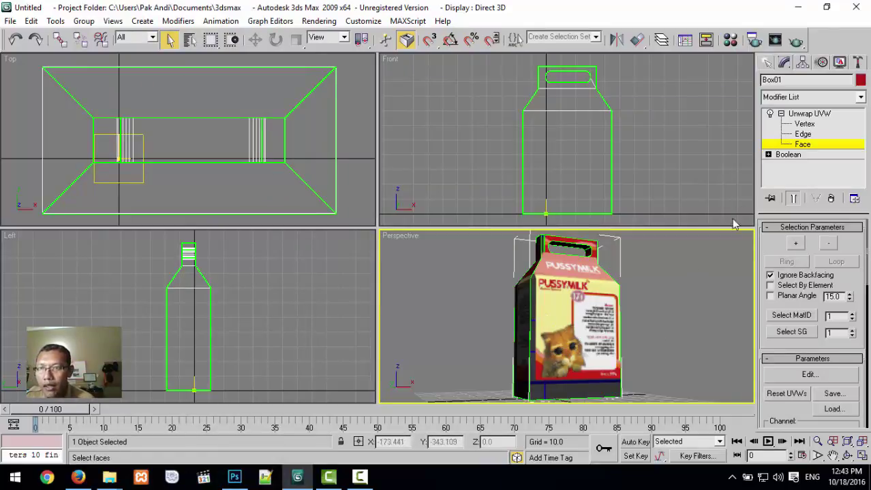
pyautogui.click(809, 114)
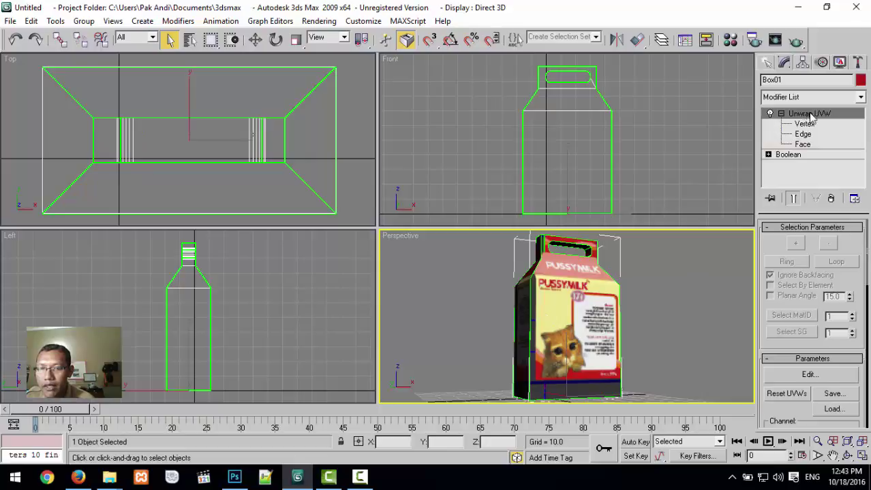
pyautogui.click(831, 199)
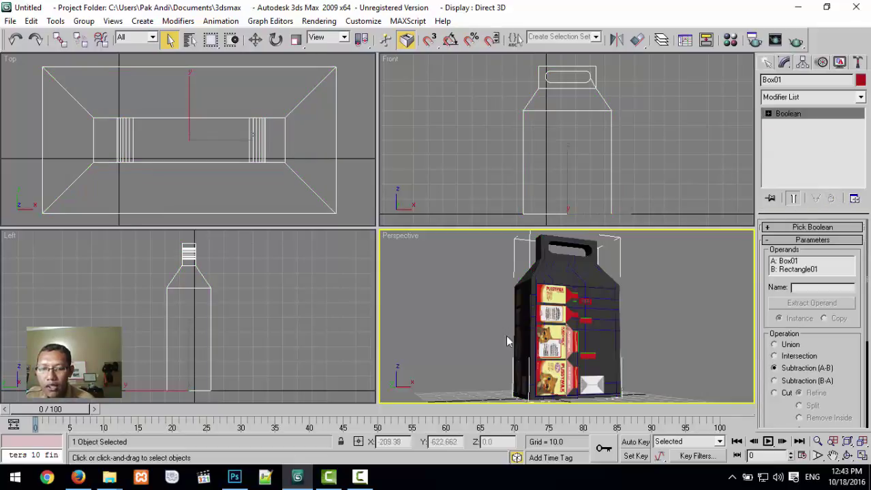
pyautogui.click(779, 101)
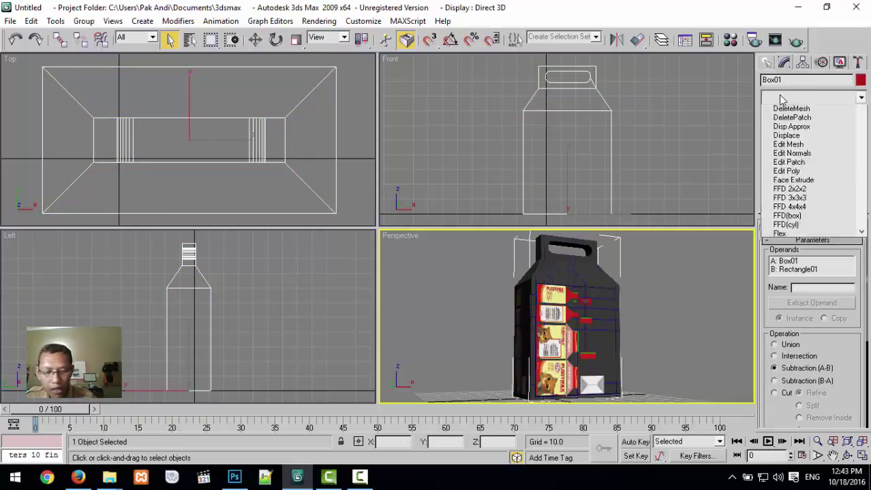
pyautogui.press('u')
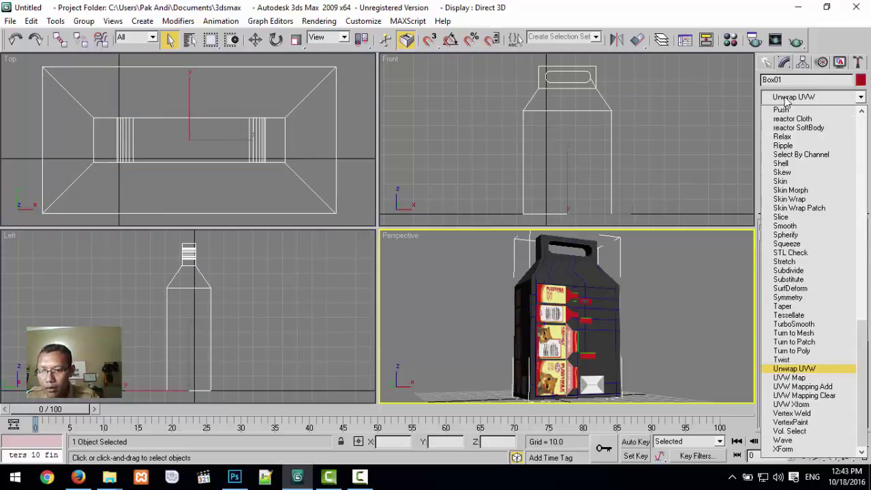
pyautogui.click(805, 369)
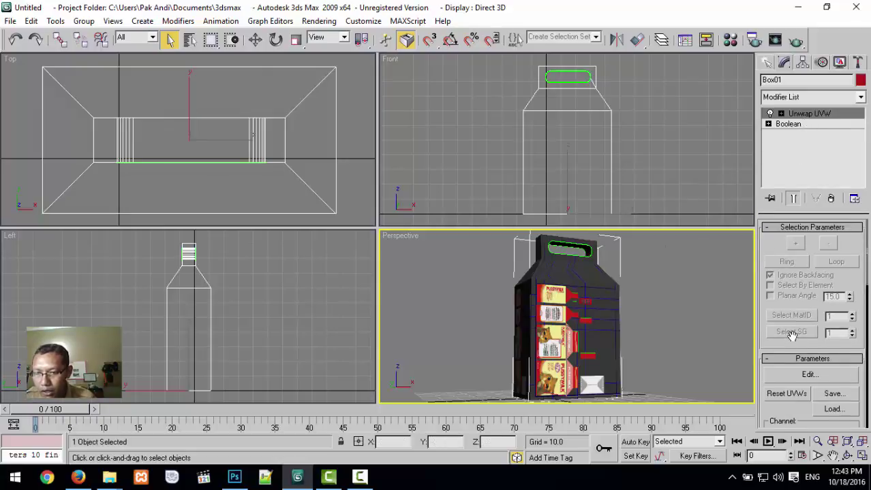
pyautogui.scroll(-5, 792, 335)
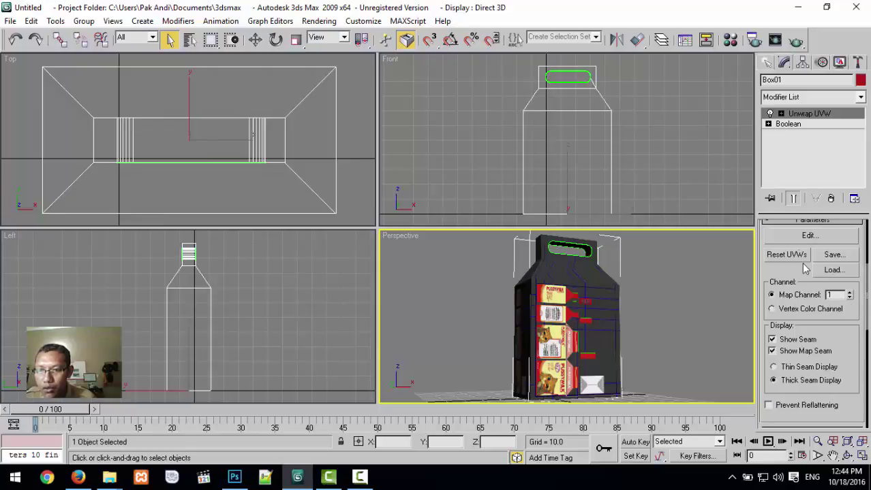
# - Open the container's UVW editor and move its window clear of the Perspective view
pyautogui.click(807, 236)
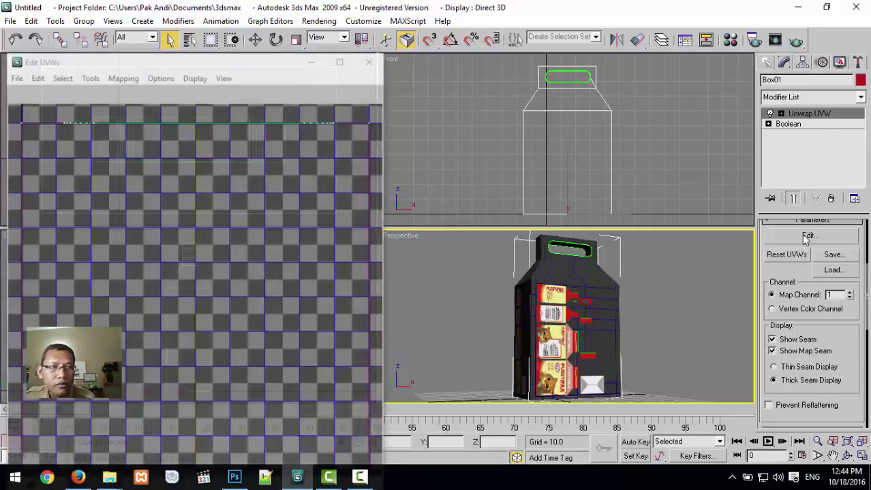
pyautogui.moveTo(229, 63); pyautogui.dragTo(298, 28)
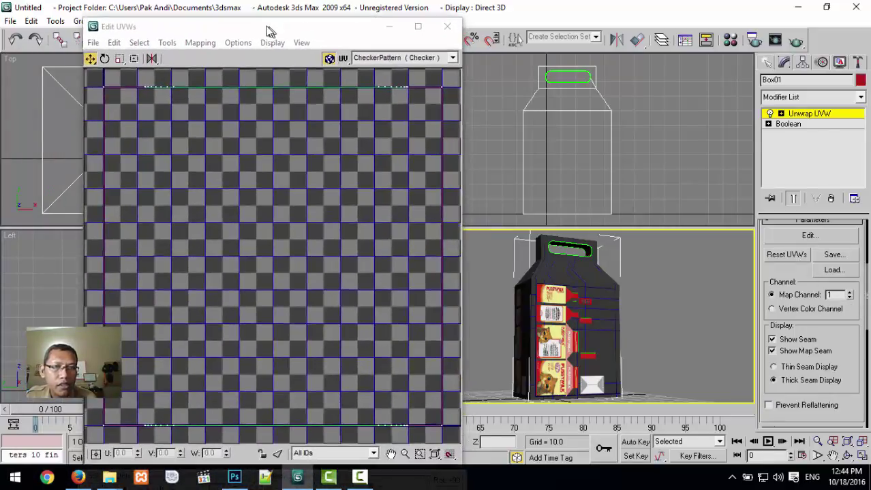
pyautogui.click(322, 58)
pyautogui.click(323, 58)
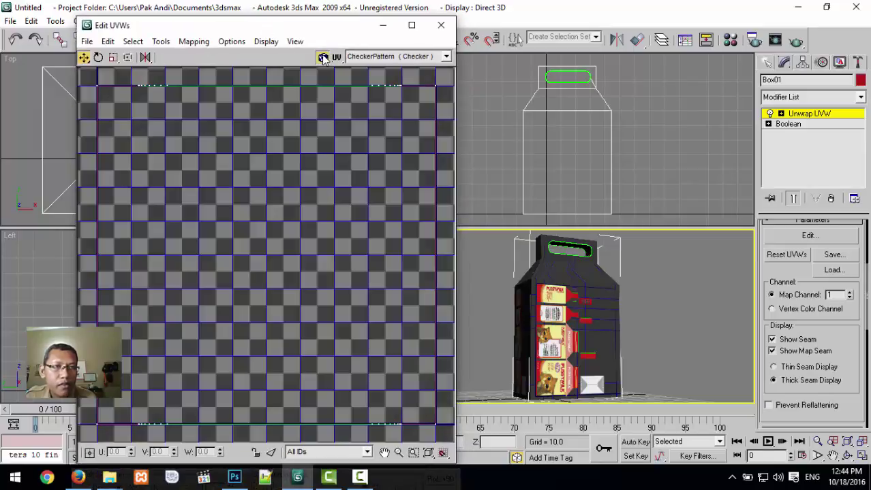
pyautogui.click(230, 43)
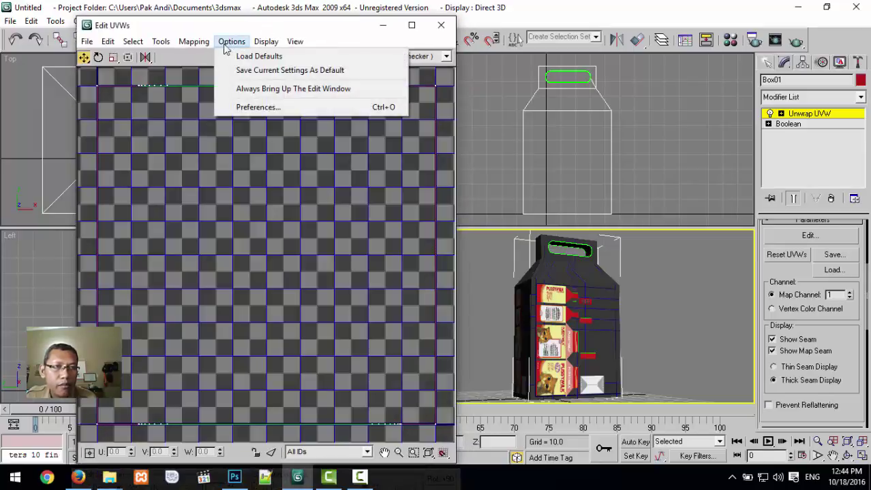
pyautogui.click(195, 42)
# - At Face level, flatten-map the container's UVs with a 45.0 face angle threshold and 0.02 spacing
pyautogui.click(780, 116)
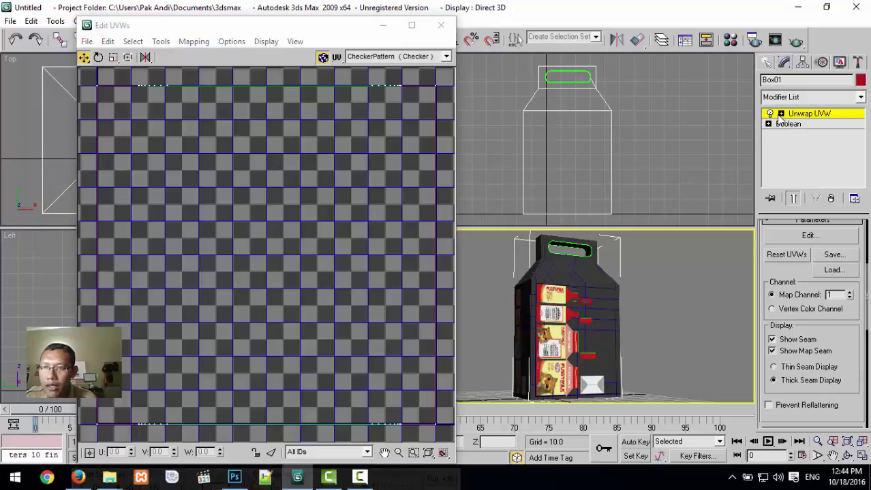
pyautogui.click(781, 114)
pyautogui.click(801, 145)
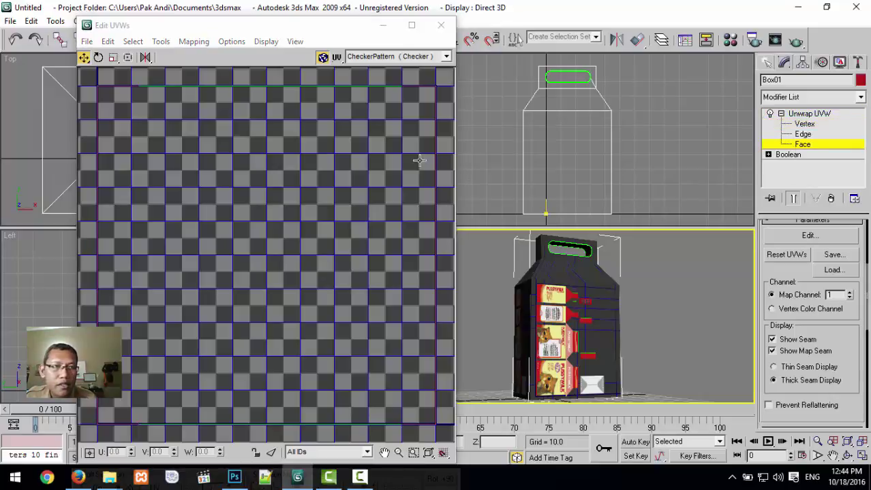
pyautogui.click(202, 43)
pyautogui.click(208, 57)
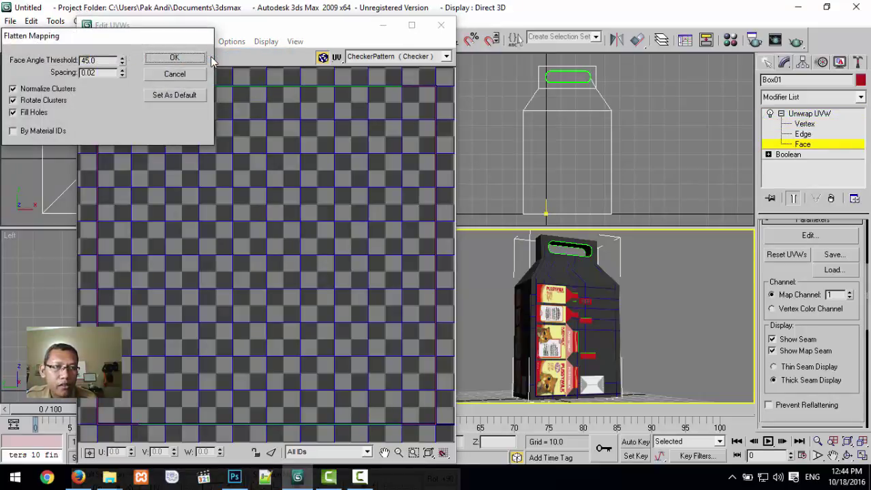
pyautogui.click(194, 57)
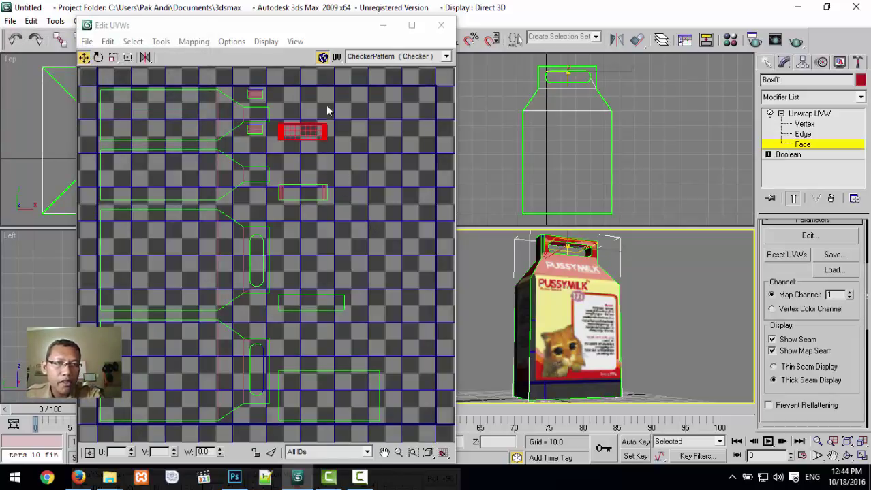
# - Hide the UV editor's checker background and turn off its grid display in the unwrap preferences
pyautogui.click(321, 58)
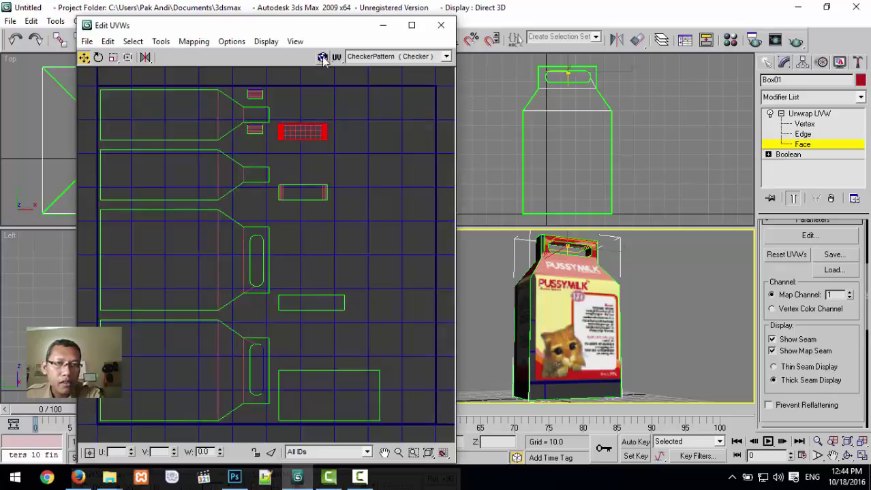
pyautogui.click(231, 42)
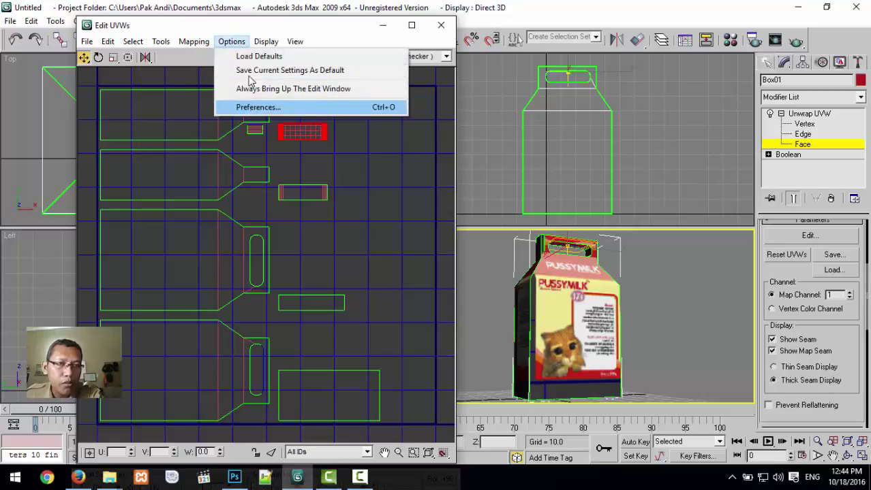
pyautogui.click(255, 109)
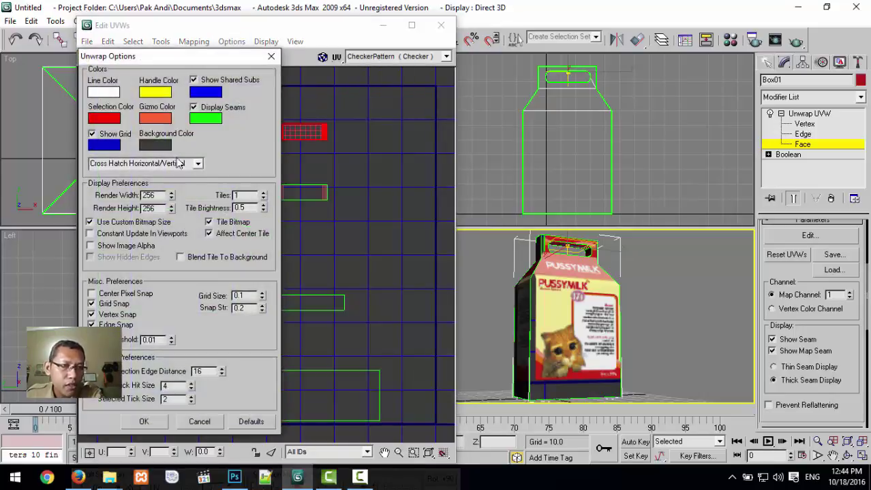
pyautogui.click(127, 135)
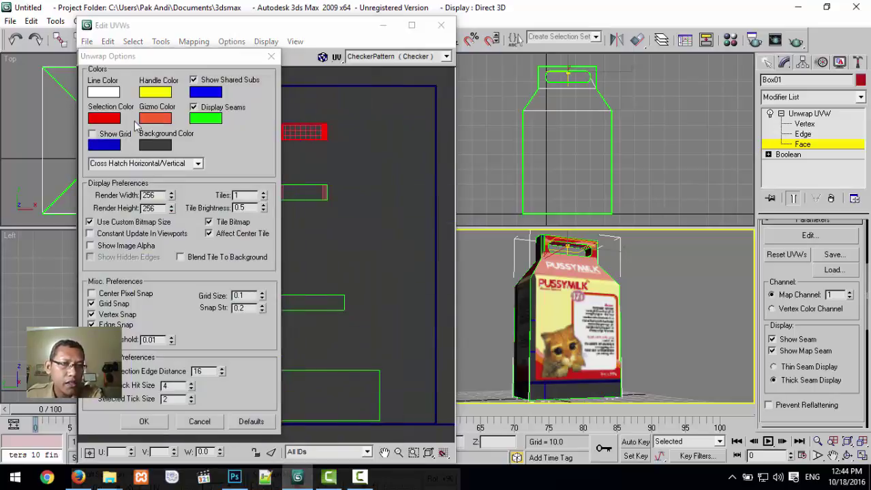
pyautogui.moveTo(165, 62); pyautogui.dragTo(323, 45)
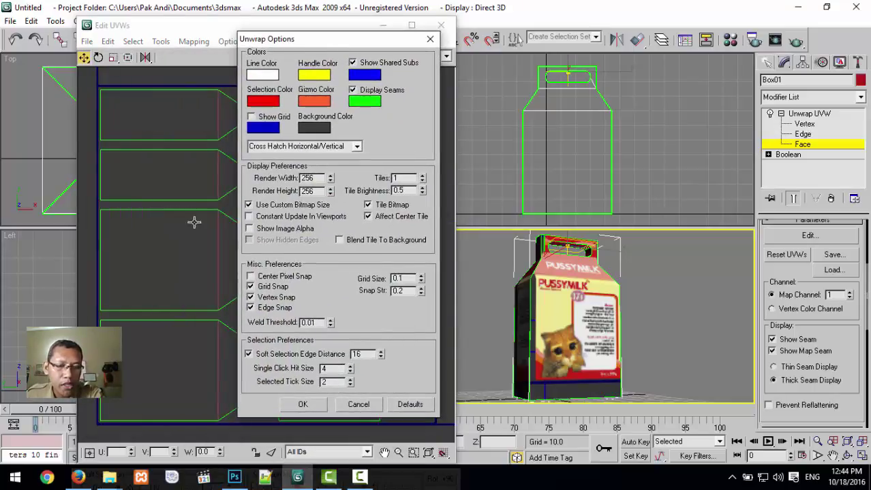
pyautogui.click(304, 405)
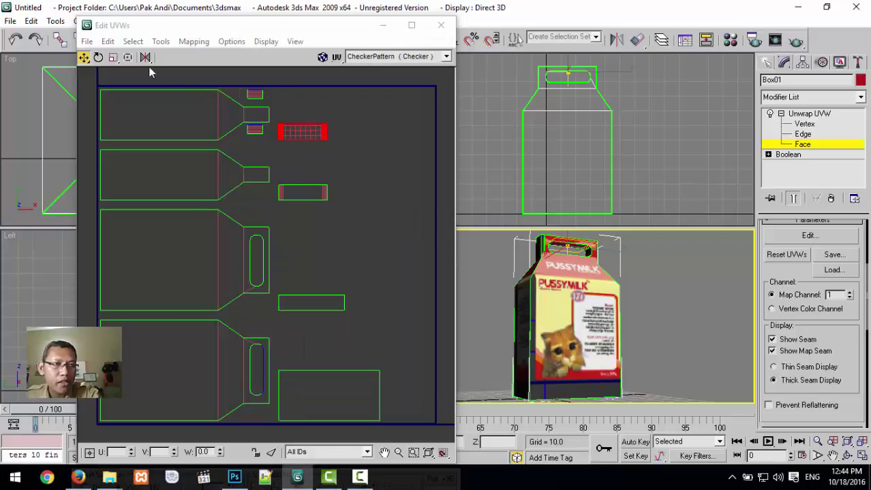
# - Display Map #1 (Untitled-1.jpg) as the background texture behind the UV layout
pyautogui.click(87, 59)
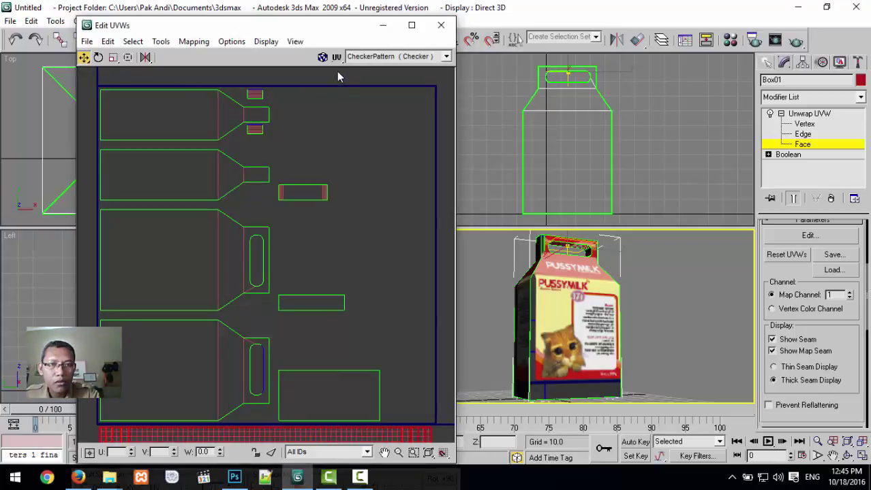
pyautogui.click(359, 59)
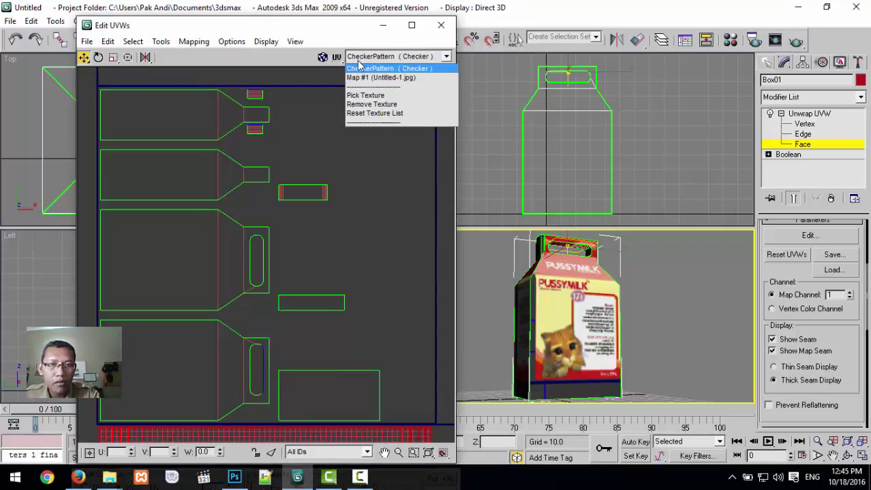
pyautogui.click(359, 81)
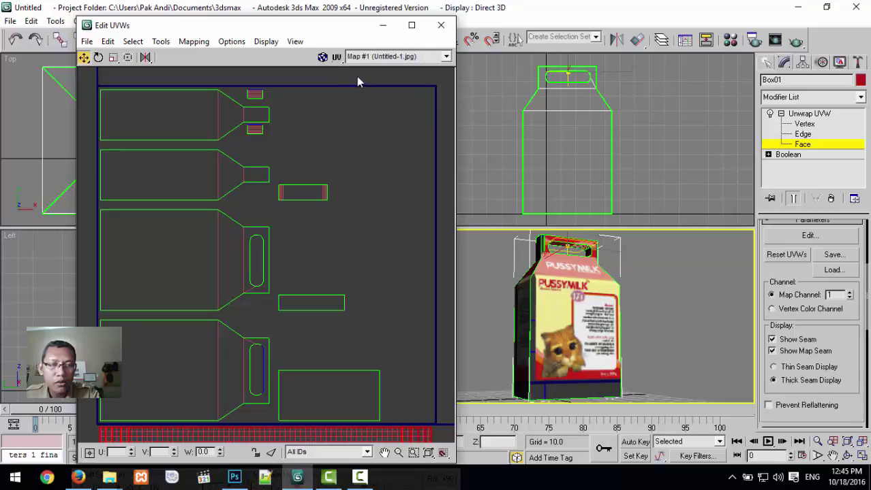
pyautogui.click(323, 57)
pyautogui.click(373, 58)
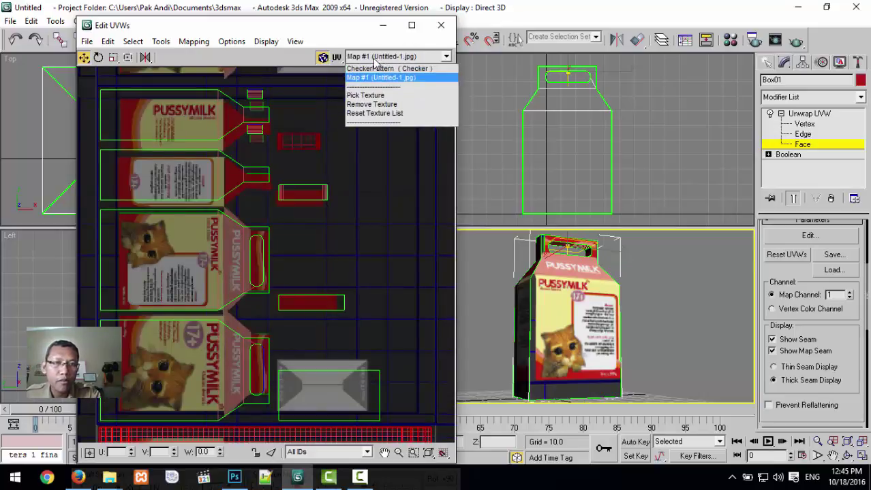
pyautogui.click(359, 77)
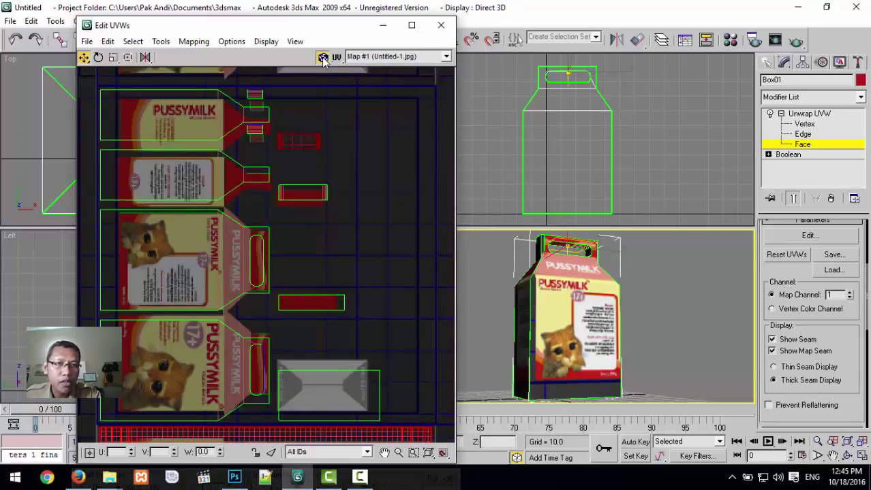
pyautogui.click(323, 58)
pyautogui.click(323, 58)
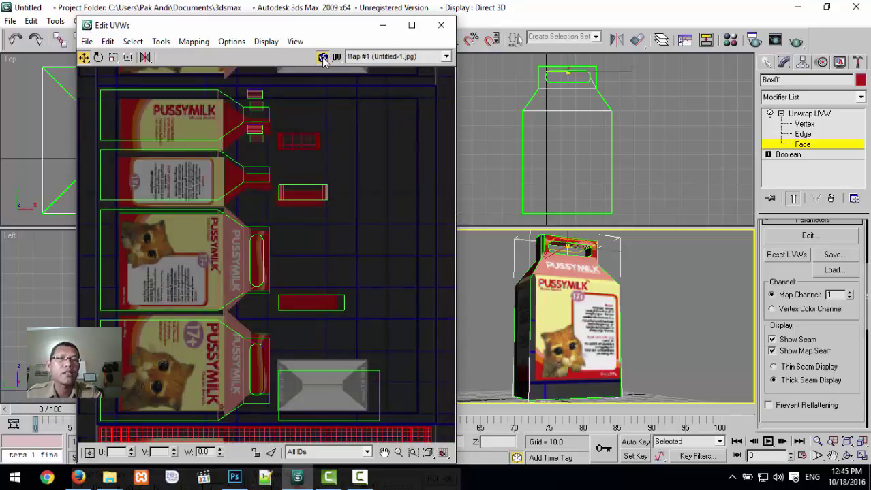
pyautogui.click(397, 57)
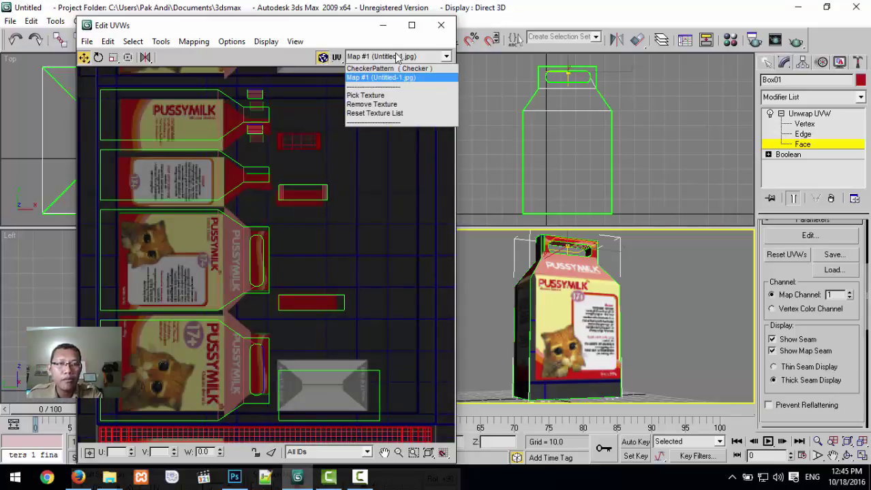
pyautogui.click(387, 65)
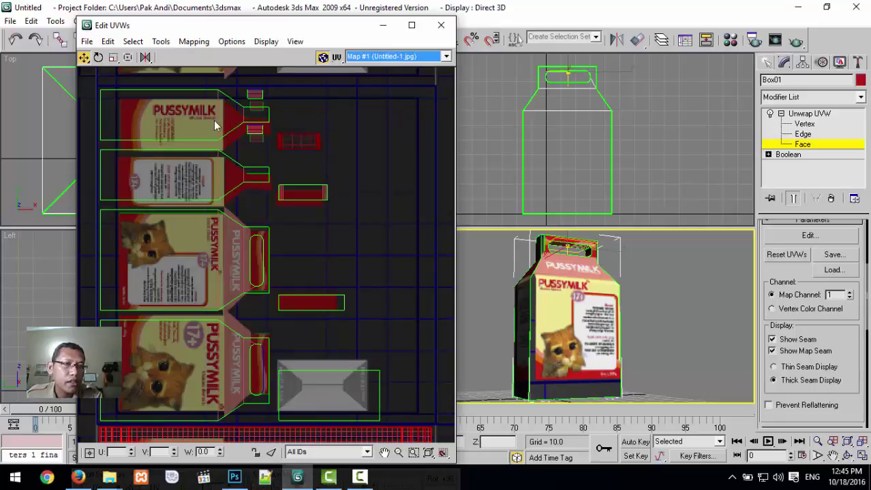
# - Move and scale the UV face of the container's broad front body to fit its cat-and-text artwork, then deselect it
pyautogui.click(85, 58)
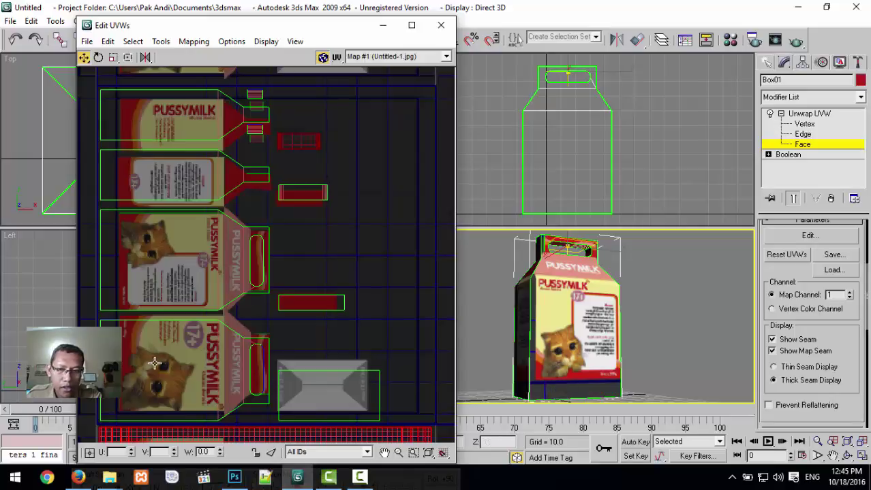
pyautogui.click(173, 260)
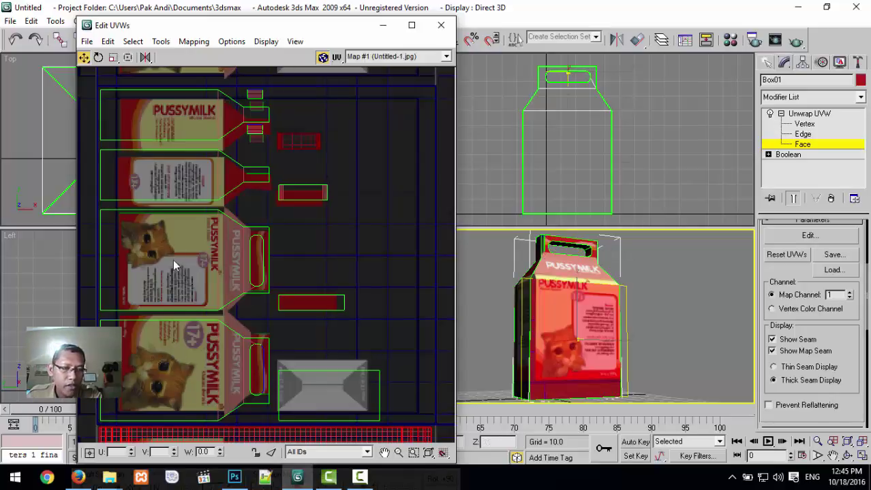
pyautogui.moveTo(158, 243)
pyautogui.mouseDown()
pyautogui.moveTo(180, 239)
pyautogui.moveTo(167, 245)
pyautogui.mouseUp()
pyautogui.click(113, 57)
pyautogui.click(84, 57)
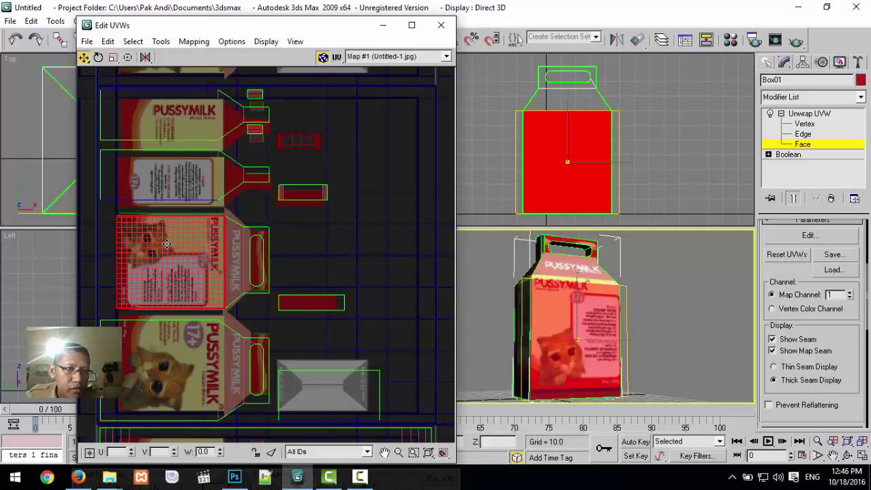
pyautogui.click(113, 57)
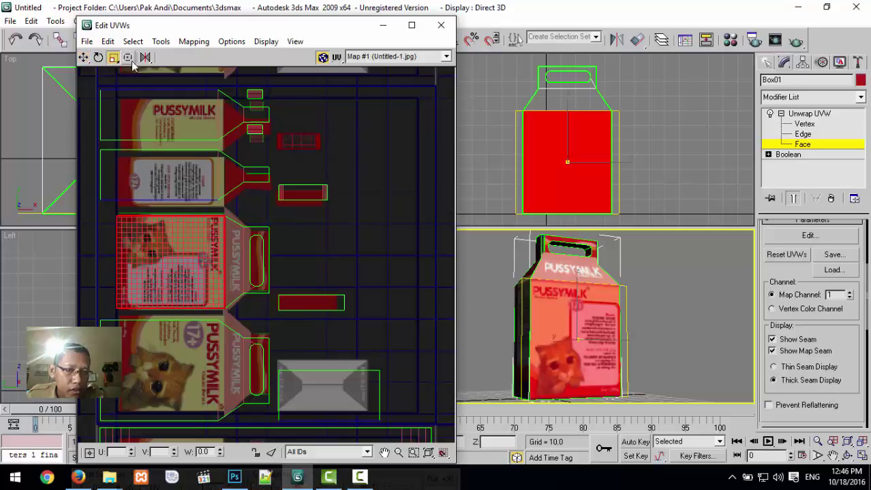
pyautogui.moveTo(203, 238); pyautogui.dragTo(167, 250)
pyautogui.click(84, 58)
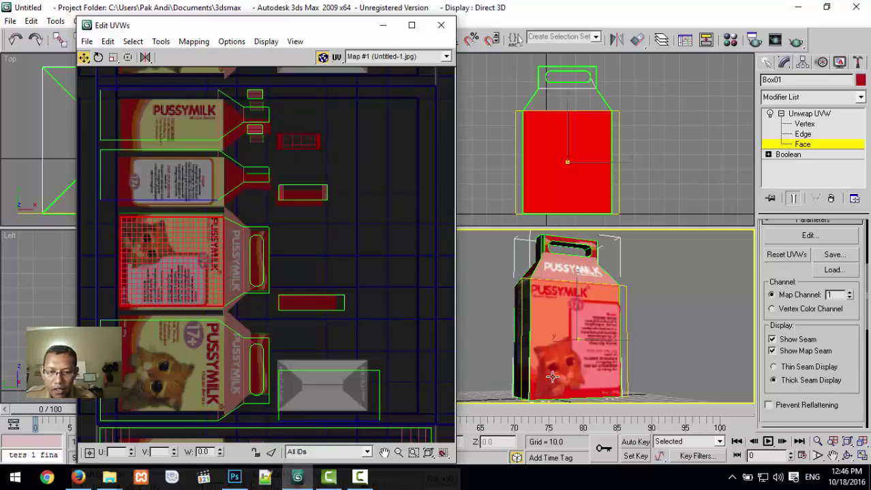
pyautogui.click(325, 247)
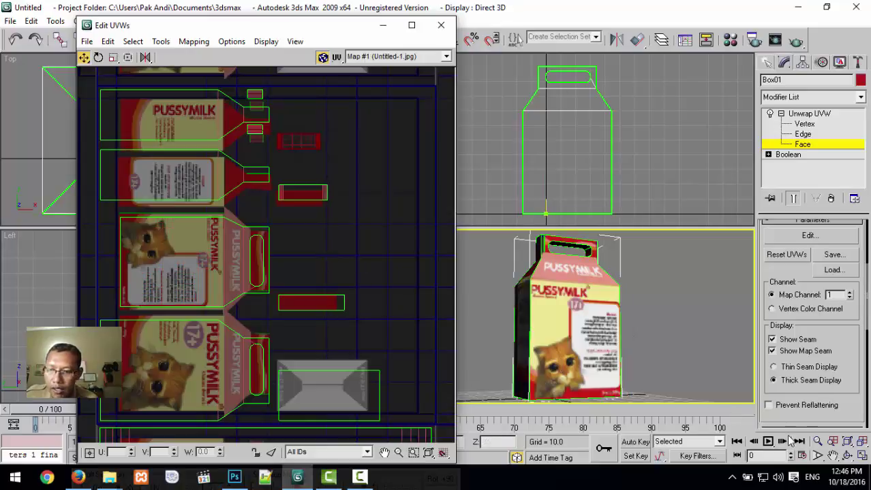
# - Scale and move the UV face of the narrow side body over its white text-box artwork
pyautogui.click(847, 455)
pyautogui.moveTo(511, 317); pyautogui.dragTo(573, 323)
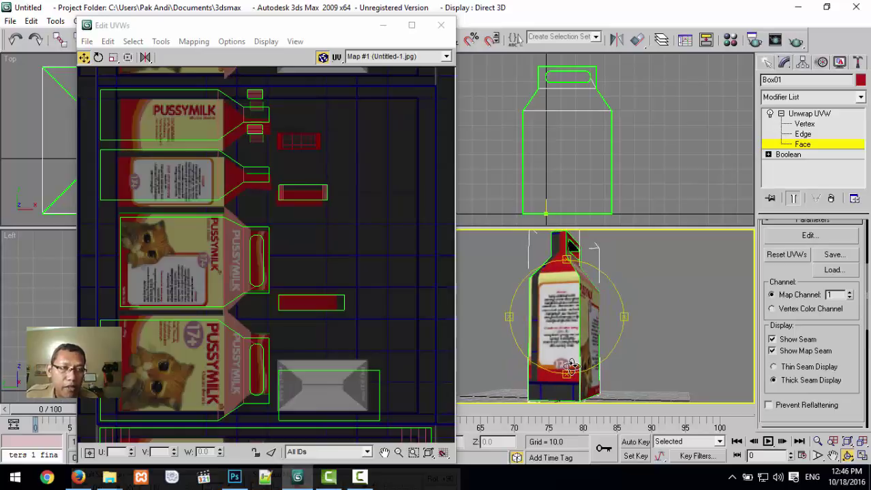
pyautogui.click(113, 57)
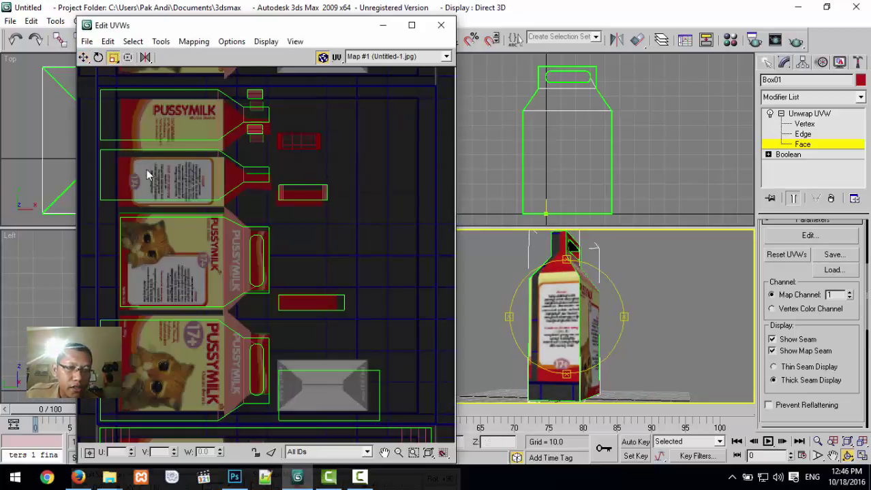
pyautogui.click(183, 178)
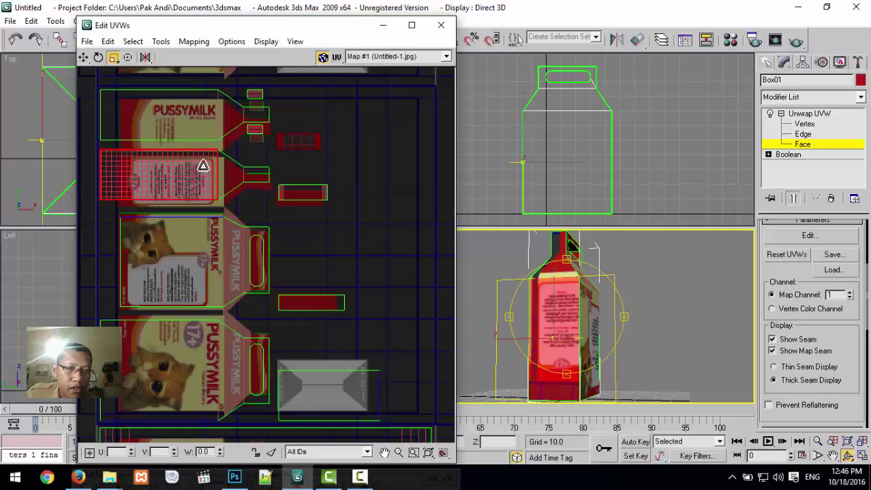
pyautogui.moveTo(203, 167); pyautogui.dragTo(177, 182)
pyautogui.click(83, 57)
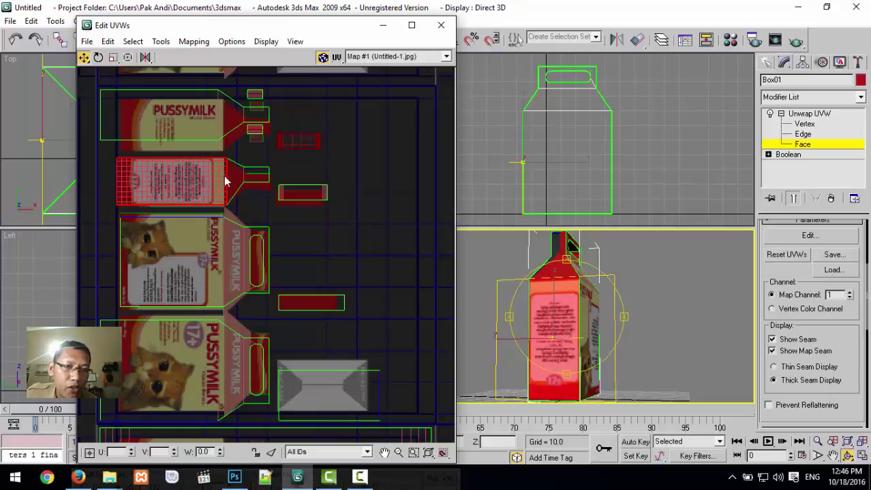
# - Shift the narrow side's shoulder UV face onto the red slope artwork and nudge the adjoining body face to match
pyautogui.click(236, 175)
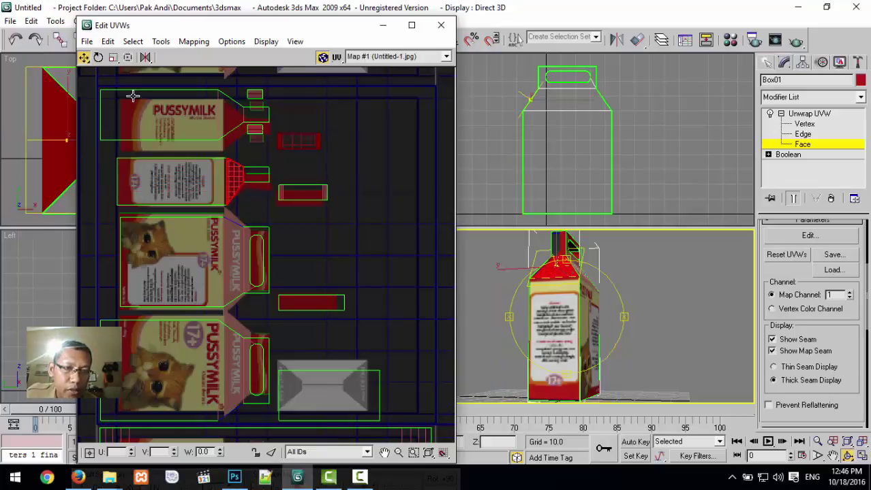
pyautogui.moveTo(237, 173); pyautogui.dragTo(238, 177)
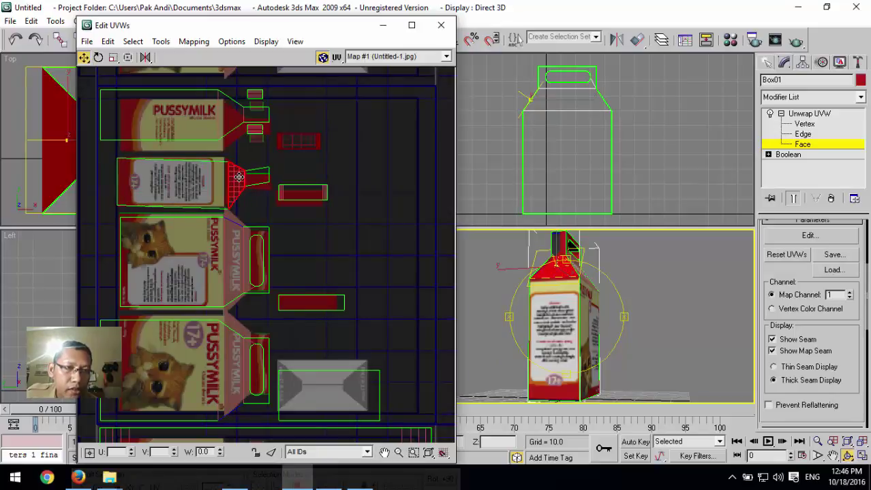
pyautogui.click(189, 178)
pyautogui.moveTo(211, 183); pyautogui.dragTo(205, 178)
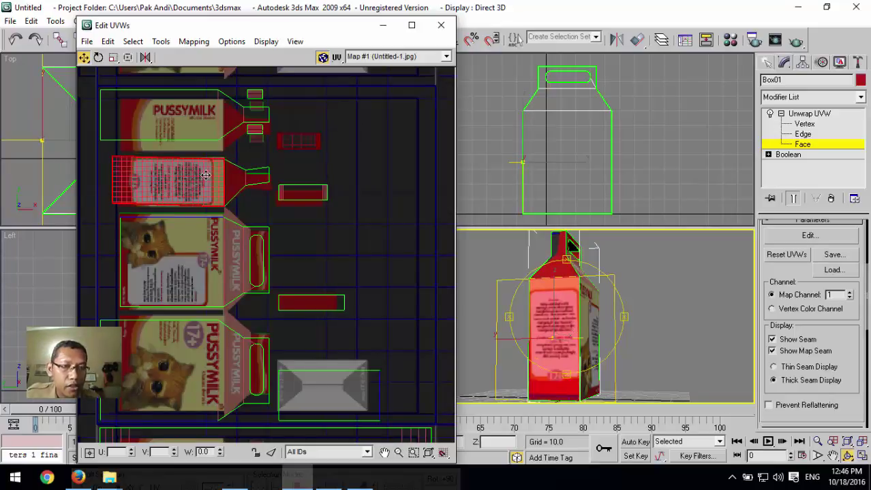
# - Undo the separate scaling and moves of the narrow side's body and shoulder UV faces
pyautogui.hotkey('ctrl', 'z')
pyautogui.hotkey('ctrl', 'z')
pyautogui.hotkey('ctrl', 'z')
pyautogui.hotkey('ctrl', 'z')
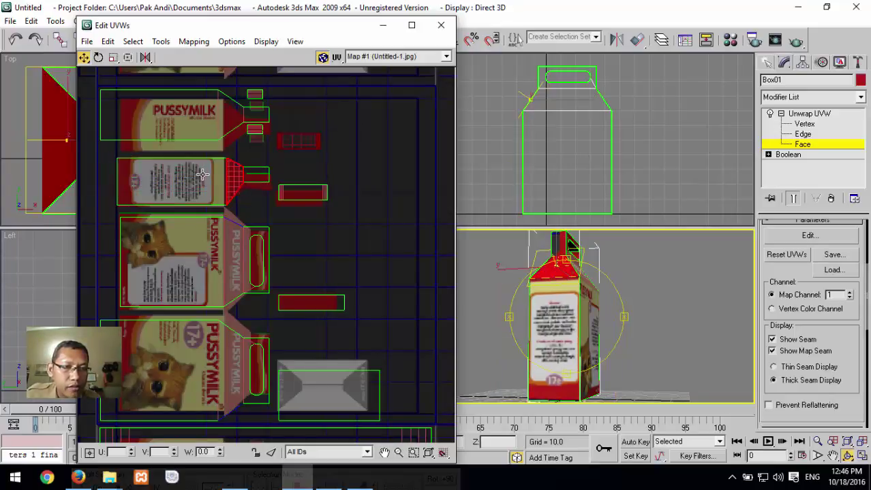
pyautogui.hotkey('ctrl', 'z')
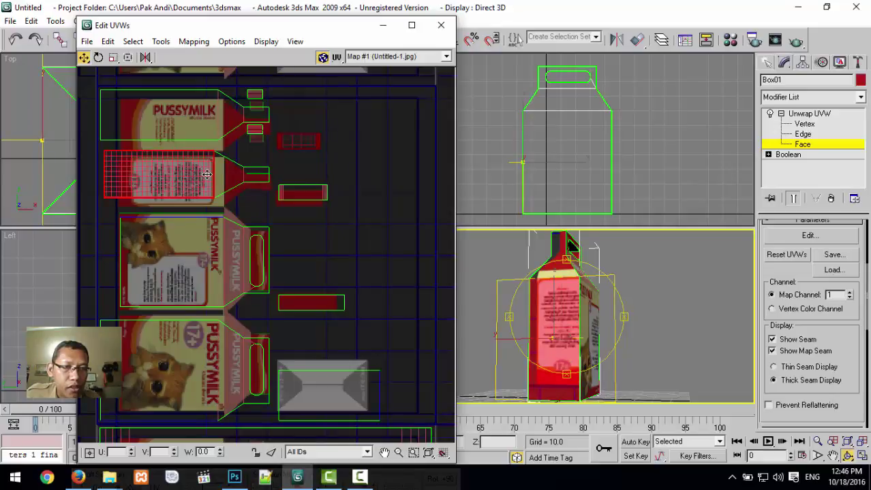
# - Select the narrow side's body, shoulder and neck UV faces together, and scale and move them over the white text-box artwork
pyautogui.click(231, 176)
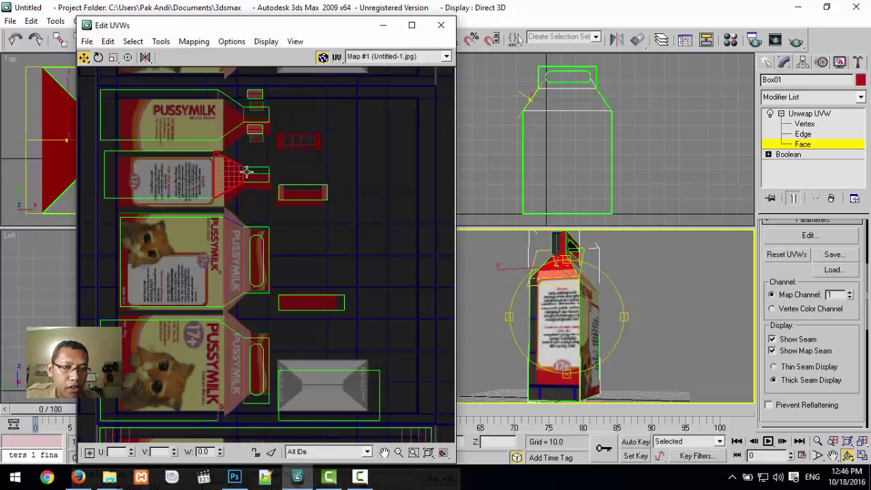
pyautogui.click(178, 175)
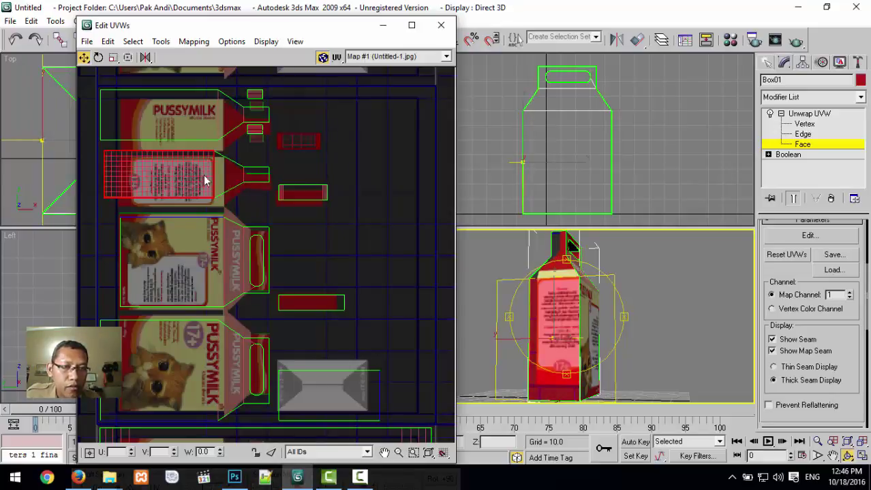
pyautogui.keyDown('ctrl'); pyautogui.click(225, 175); pyautogui.keyUp('ctrl')
pyautogui.keyDown('ctrl'); pyautogui.click(252, 169); pyautogui.keyUp('ctrl')
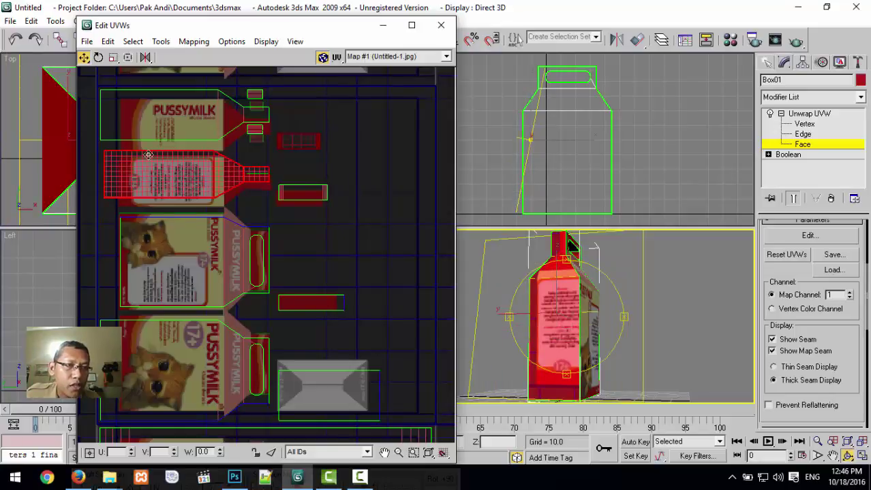
pyautogui.click(113, 58)
pyautogui.moveTo(205, 164); pyautogui.dragTo(187, 179)
pyautogui.click(84, 57)
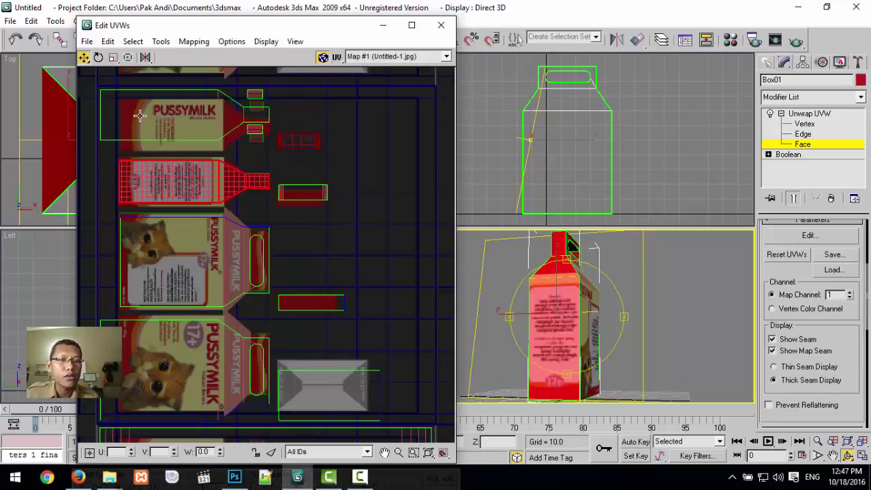
# - Select the opposite narrow side's body, shoulder and neck UV faces, and move and scale them over the small PUSSYMILK artwork
pyautogui.click(199, 120)
pyautogui.keyDown('ctrl'); pyautogui.click(223, 112); pyautogui.keyUp('ctrl')
pyautogui.keyDown('ctrl'); pyautogui.click(254, 115); pyautogui.keyUp('ctrl')
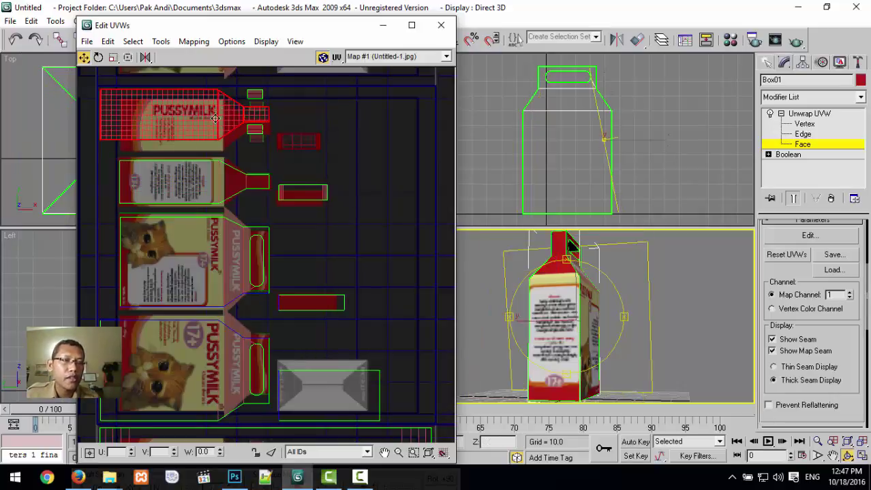
pyautogui.moveTo(138, 110); pyautogui.dragTo(191, 132)
pyautogui.click(85, 57)
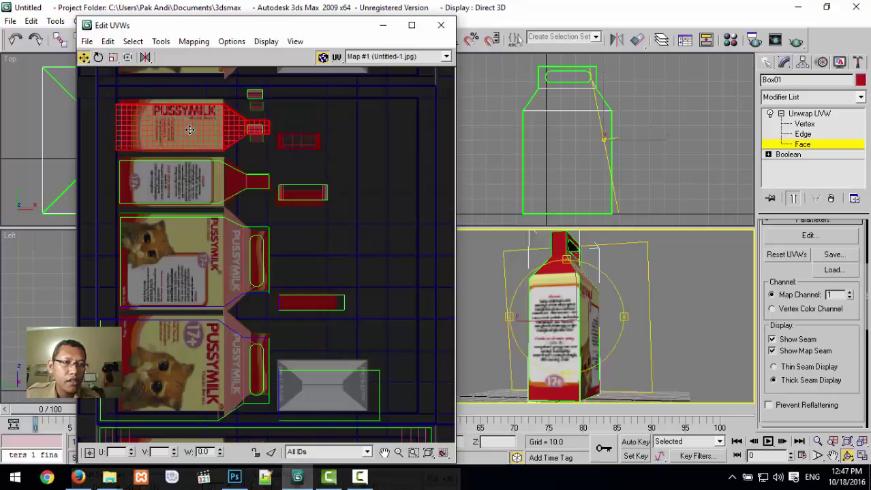
pyautogui.click(113, 58)
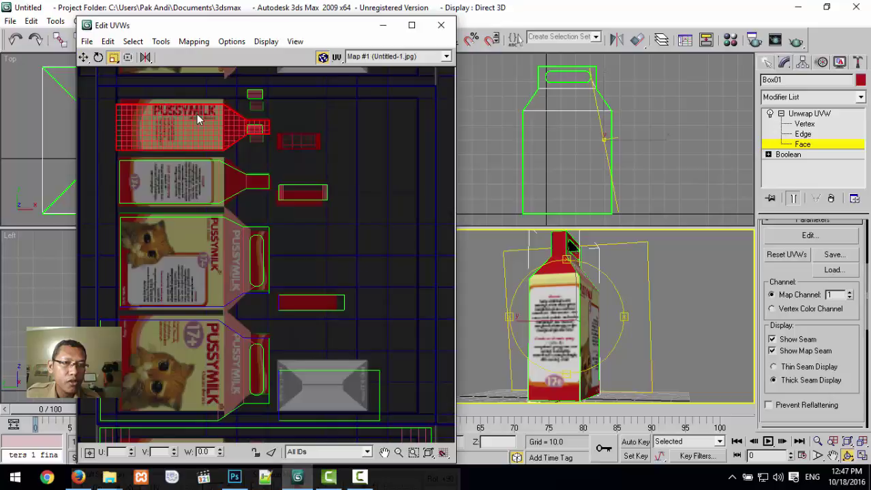
pyautogui.moveTo(197, 119)
pyautogui.mouseDown()
pyautogui.moveTo(191, 112)
pyautogui.moveTo(203, 117)
pyautogui.mouseUp()
pyautogui.click(84, 57)
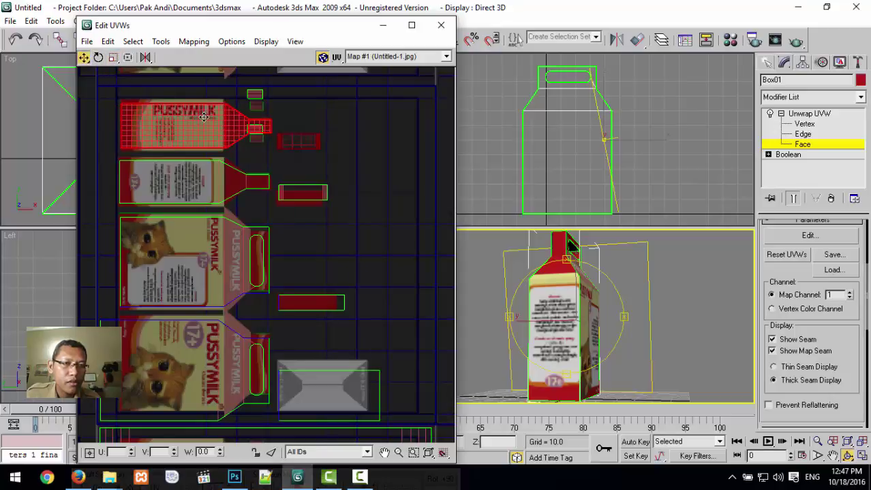
pyautogui.click(306, 199)
pyautogui.moveTo(305, 193); pyautogui.dragTo(303, 197)
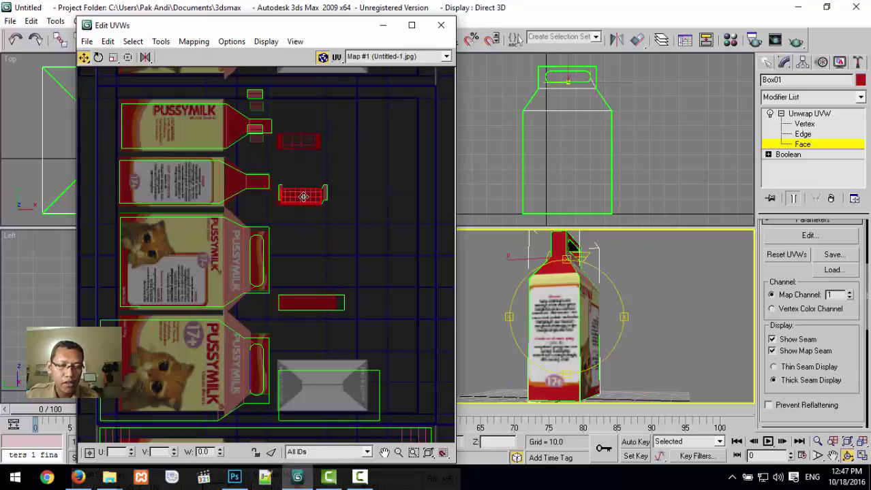
pyautogui.hotkey('ctrl', 'z')
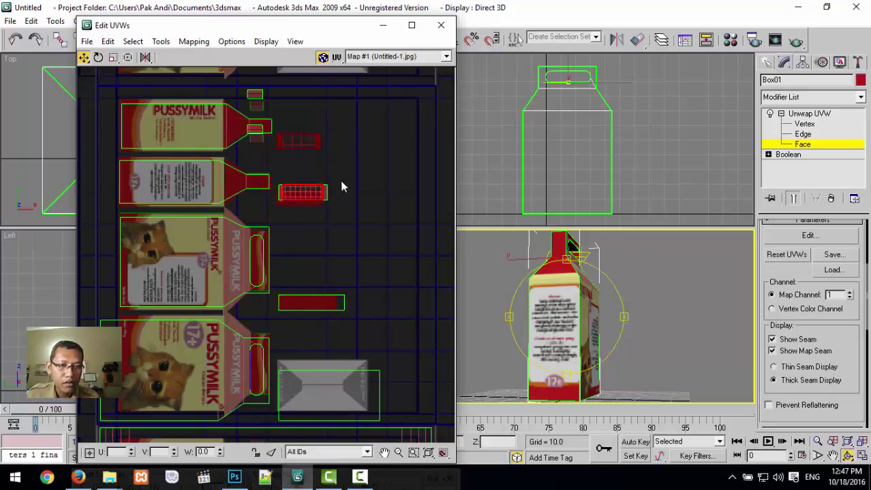
# - Move the handle-strip UV faces onto their red artwork strips, and narrow the longer strip to fit its red area
pyautogui.moveTo(354, 175); pyautogui.dragTo(299, 197)
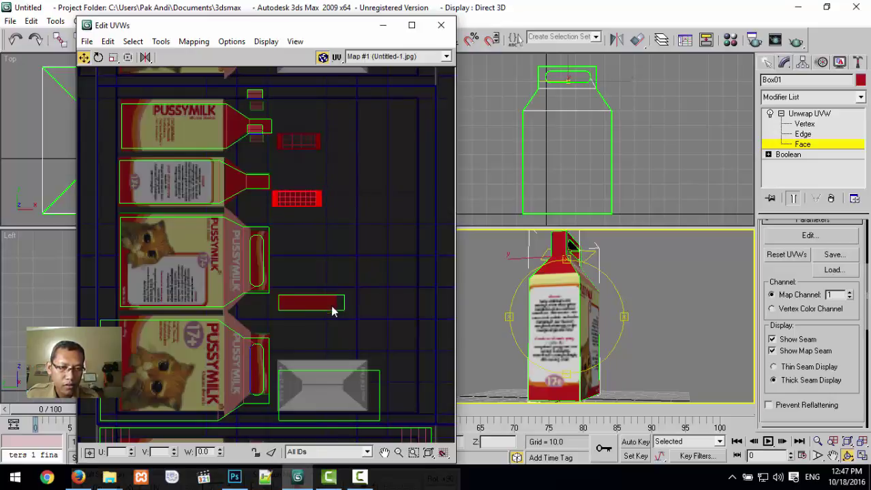
pyautogui.moveTo(282, 324); pyautogui.dragTo(314, 301)
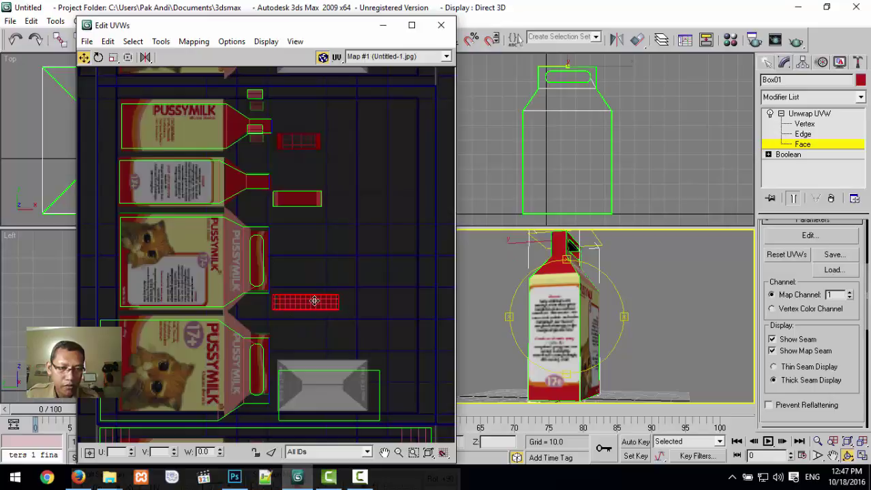
pyautogui.click(114, 58)
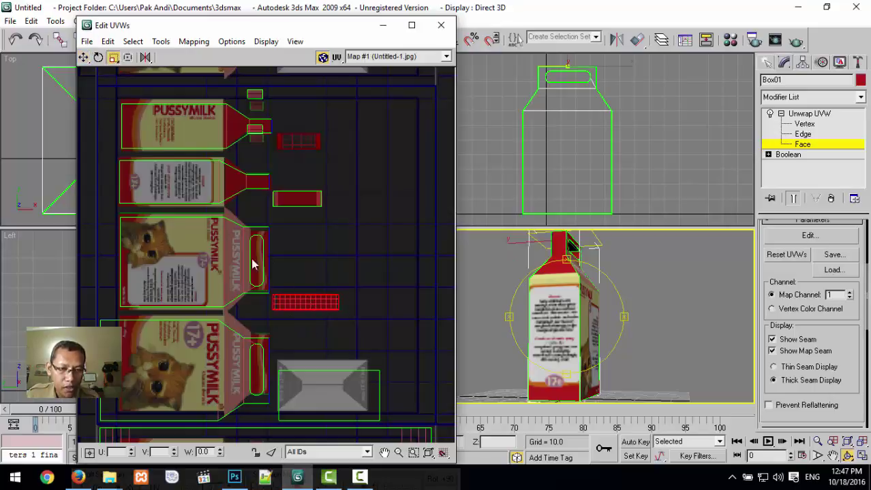
pyautogui.moveTo(317, 303); pyautogui.dragTo(314, 303)
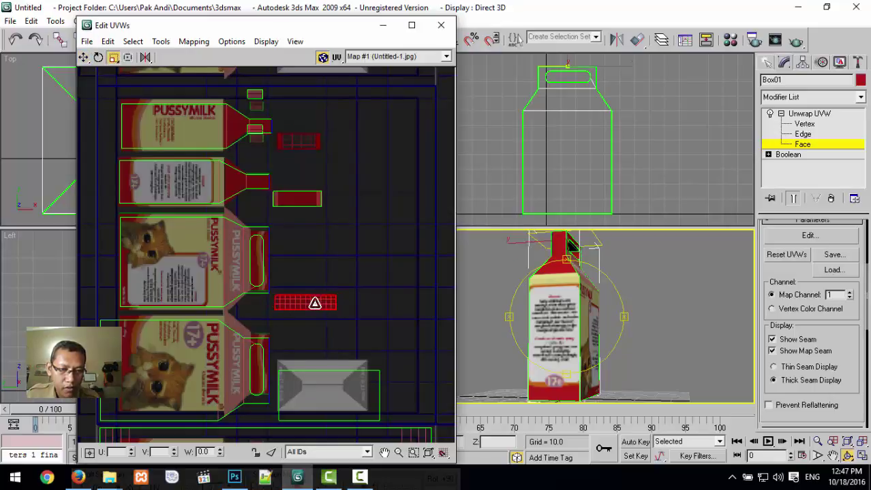
# - Scale and move the container's bottom UV face over the grey folded-bottom artwork
pyautogui.click(346, 386)
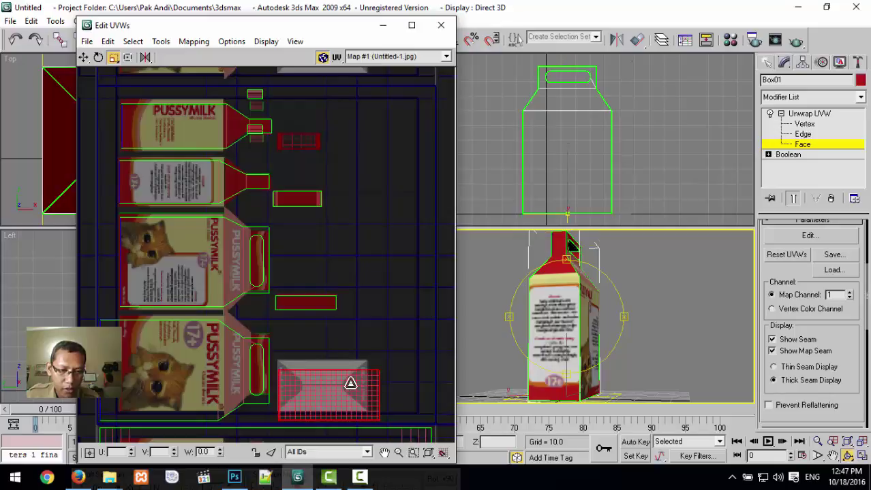
pyautogui.moveTo(349, 383); pyautogui.dragTo(315, 389)
pyautogui.press('q')
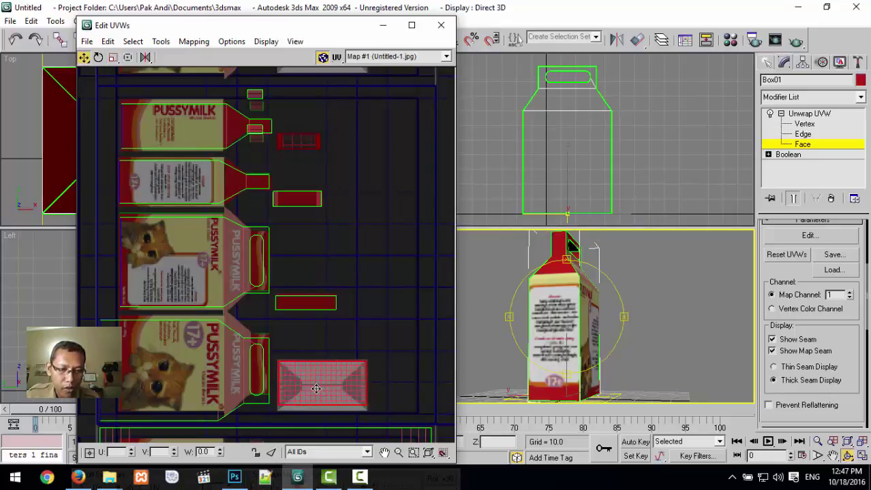
# - Scale and move the other broad side's body, shoulder and handle UV faces together over the large cat artwork, then deselect them
pyautogui.click(152, 368)
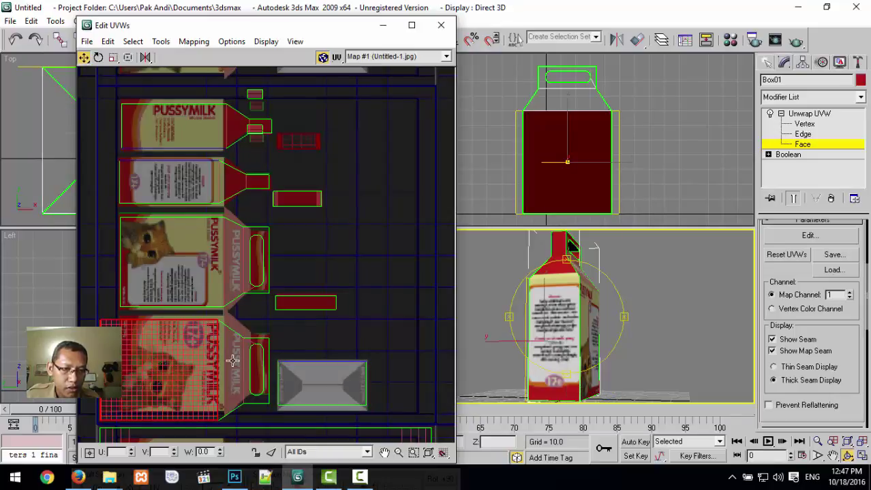
pyautogui.click(254, 363)
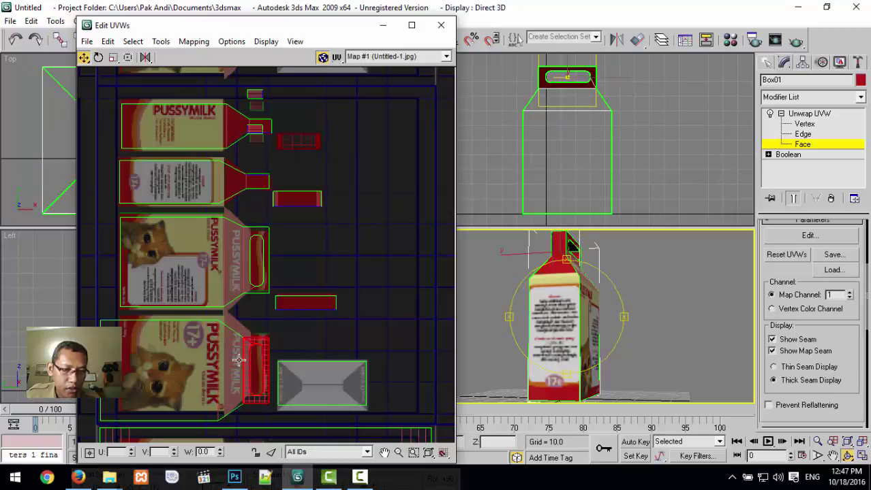
pyautogui.keyDown('ctrl'); pyautogui.click(231, 365); pyautogui.keyUp('ctrl')
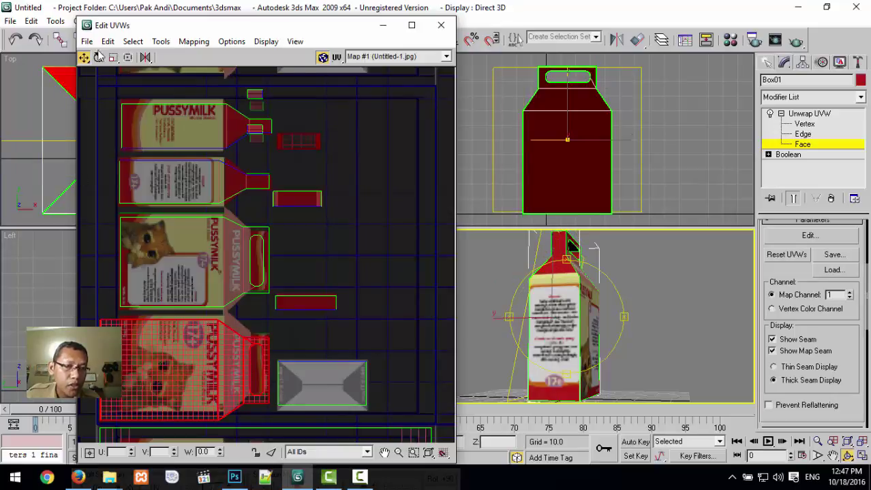
pyautogui.moveTo(214, 346); pyautogui.dragTo(188, 377)
pyautogui.click(84, 57)
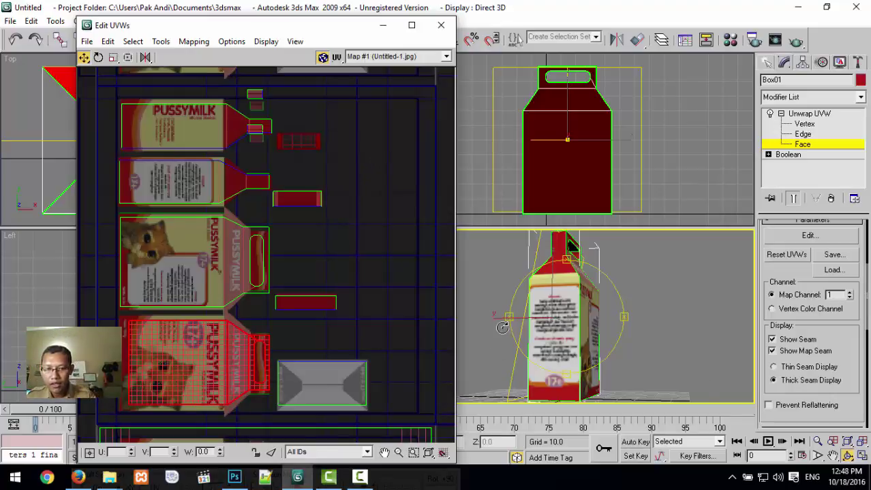
pyautogui.moveTo(504, 324); pyautogui.dragTo(664, 317)
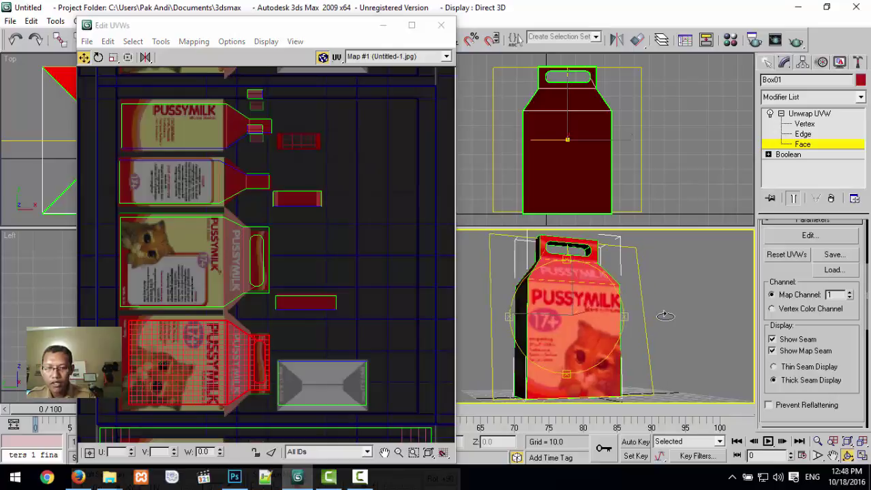
pyautogui.click(318, 290)
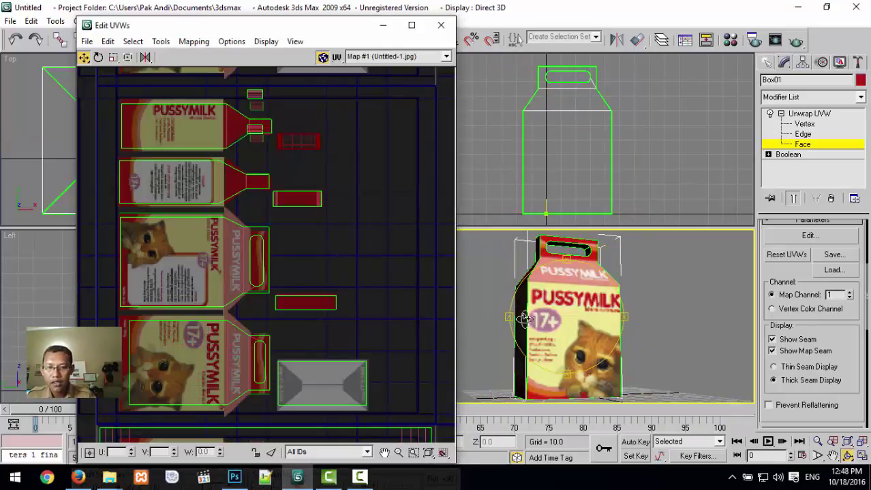
# - Close the UV editor and examine the textured container from several sides in the maximized Perspective view
pyautogui.click(441, 25)
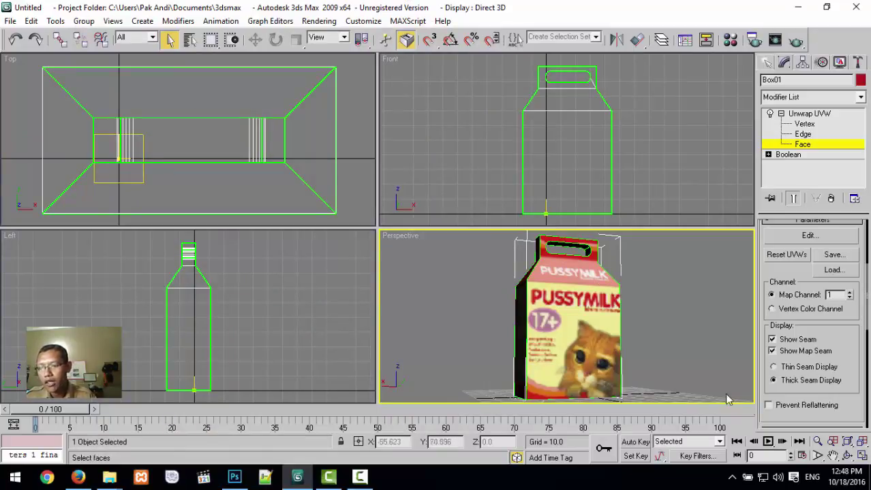
pyautogui.click(861, 457)
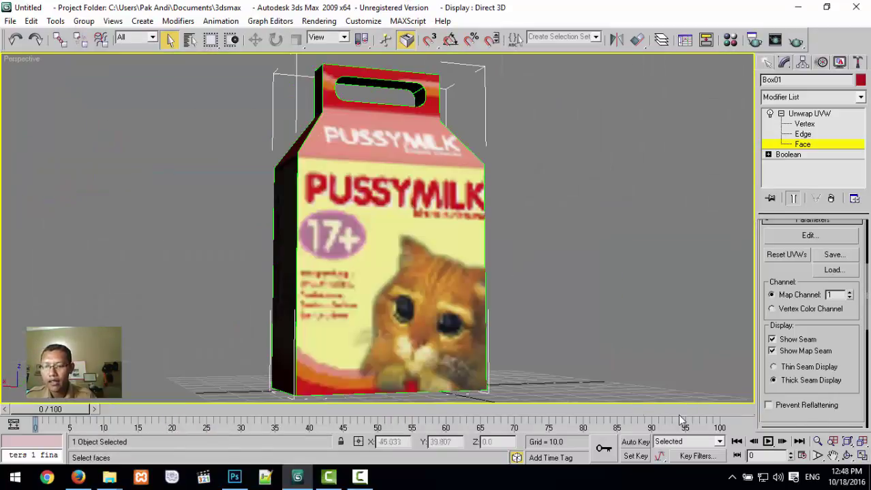
pyautogui.click(847, 456)
pyautogui.moveTo(410, 250); pyautogui.dragTo(525, 235)
pyautogui.moveTo(384, 230); pyautogui.dragTo(431, 229)
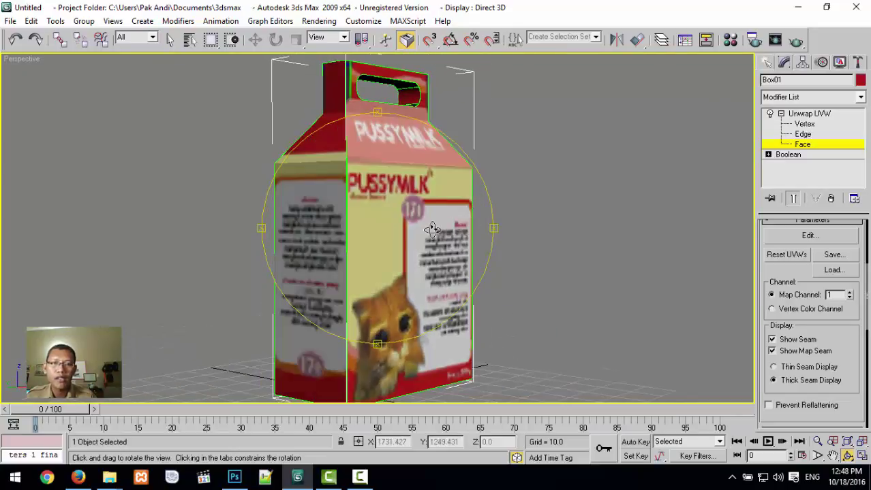
pyautogui.moveTo(289, 229); pyautogui.dragTo(404, 254)
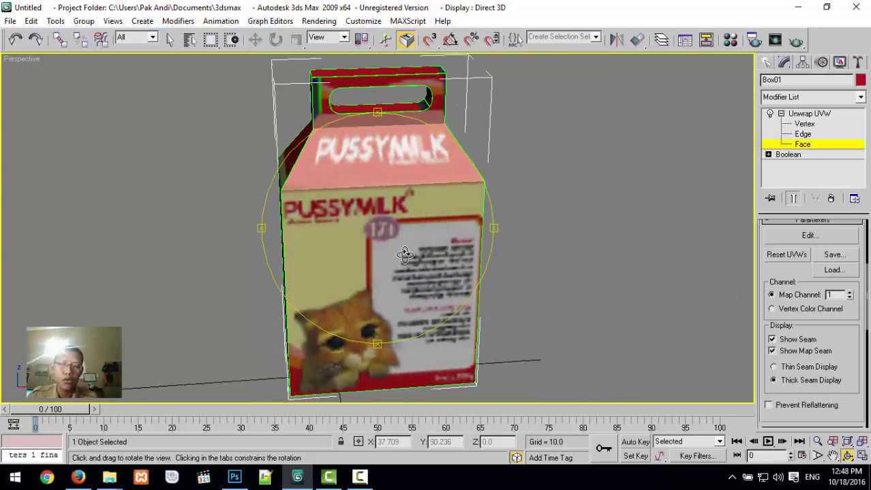